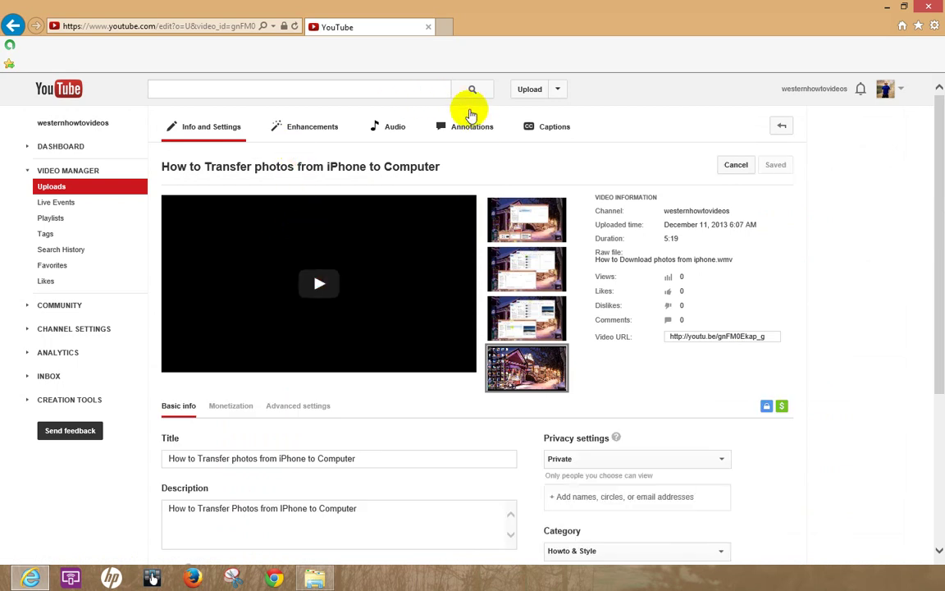
Open the annotations editor for the iPhone photo transfer video, then pause and mute its playback.
left_click(480, 136)
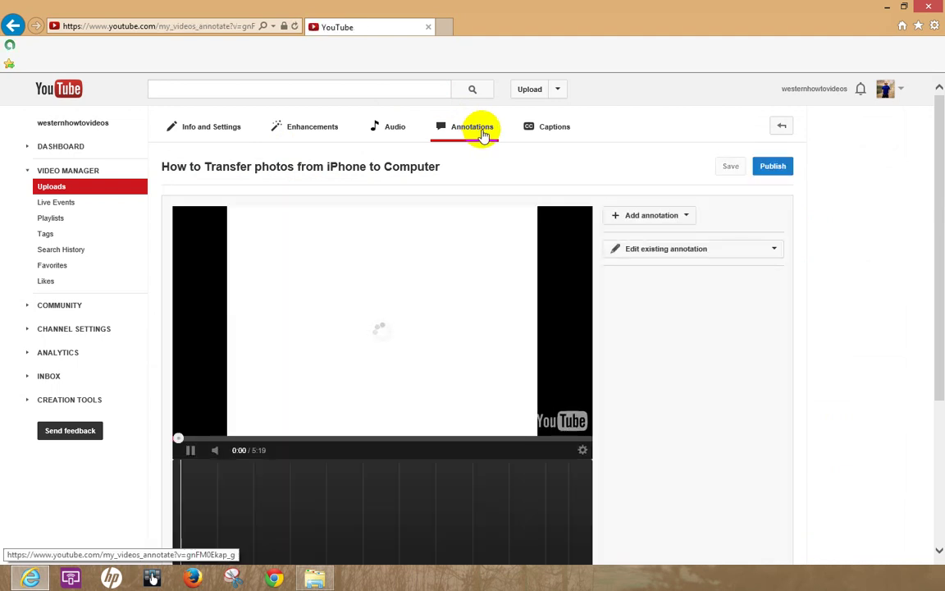
left_click(192, 454)
left_click(238, 452)
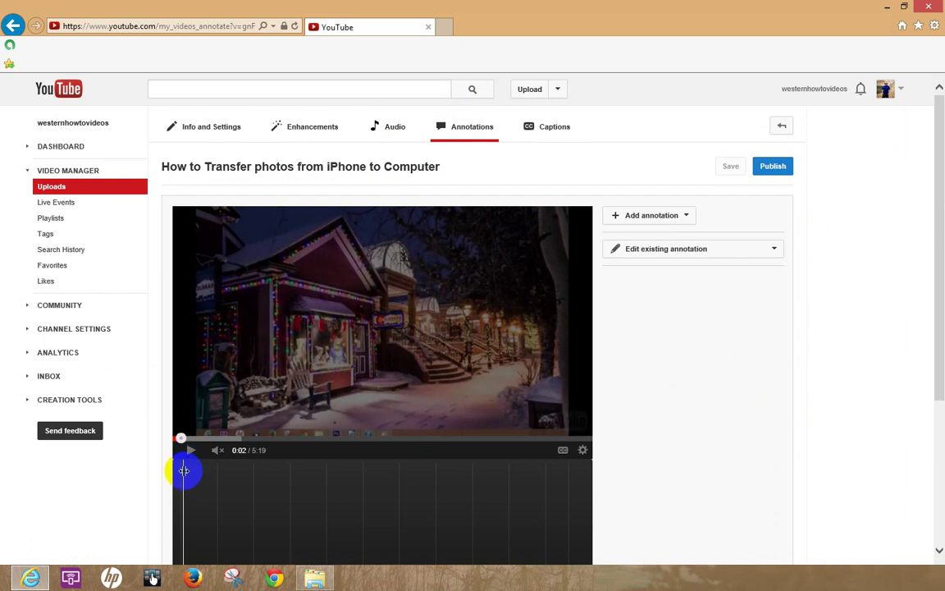
Move the annotation timeline's playhead to 3:05 in the video.
left_click_drag(183, 471, 191, 472)
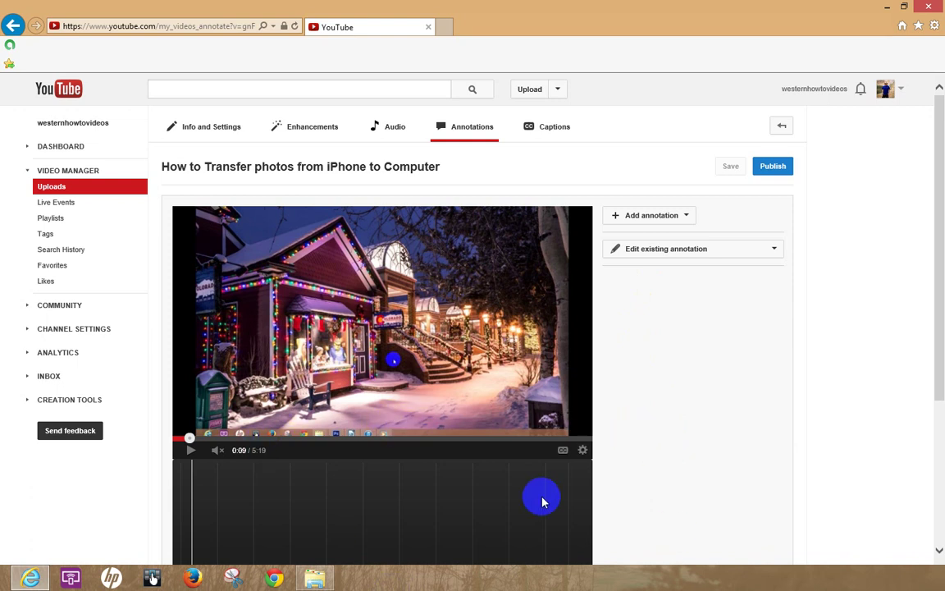
left_click_drag(191, 472, 412, 471)
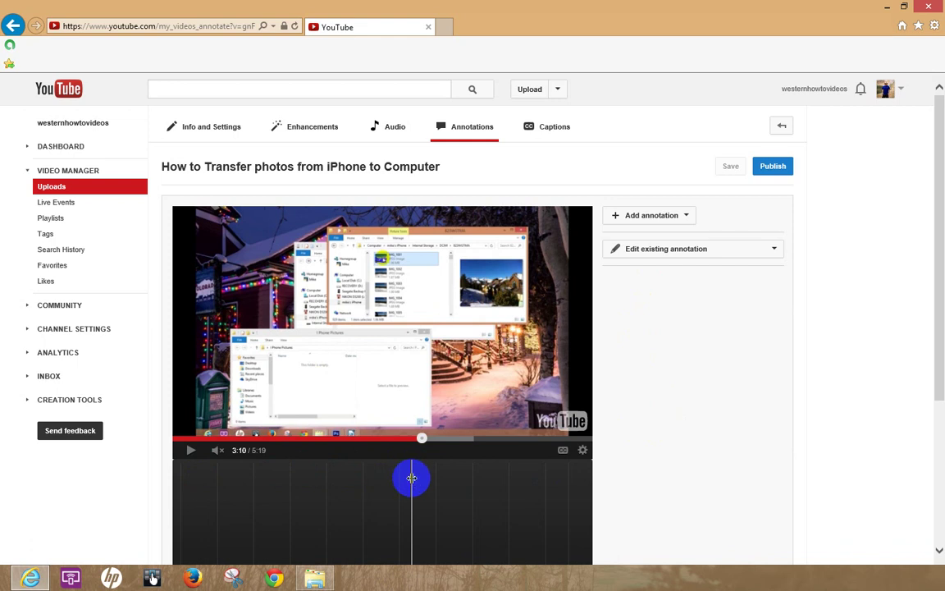
left_click_drag(933, 249, 941, 332)
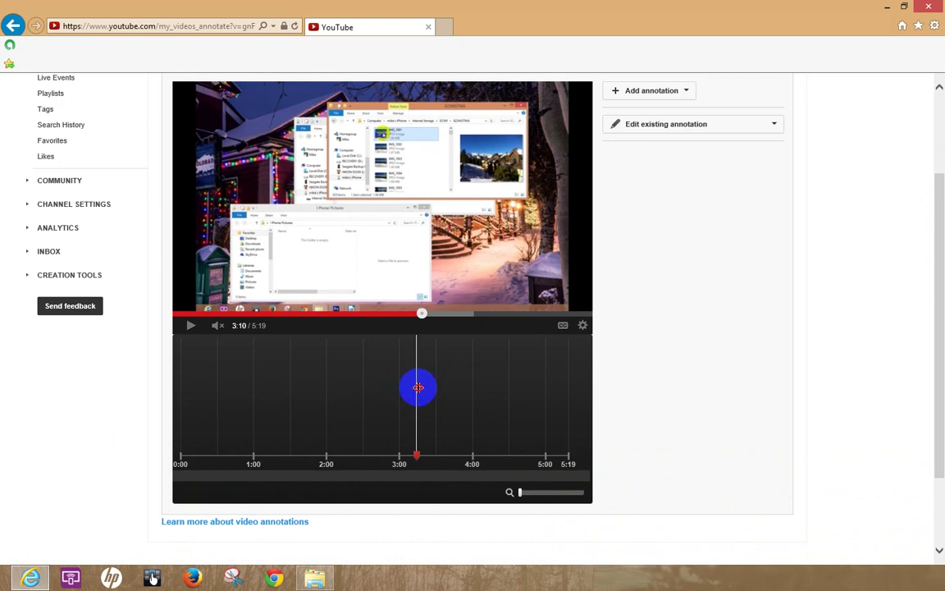
left_click_drag(412, 388, 406, 388)
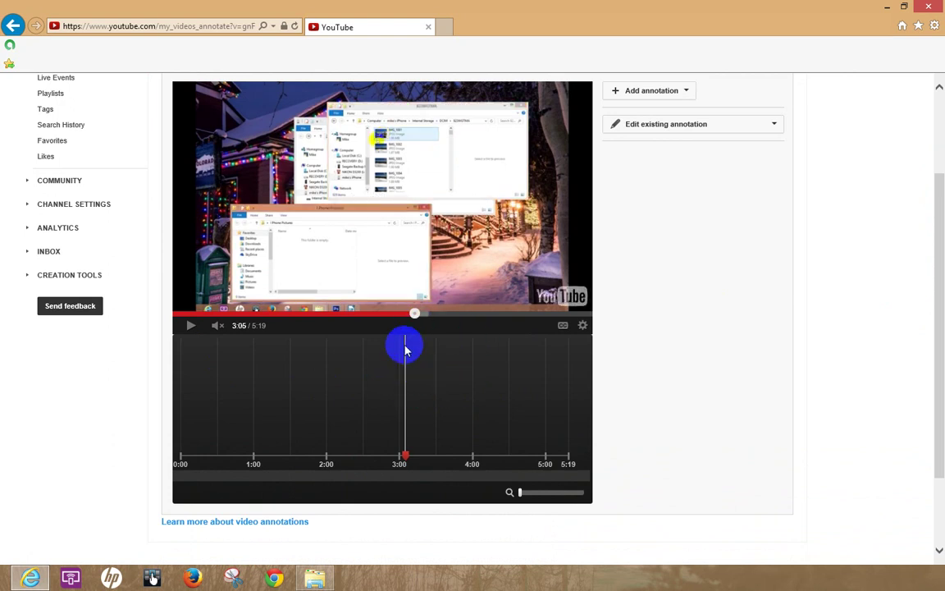
left_click_drag(941, 255, 937, 225)
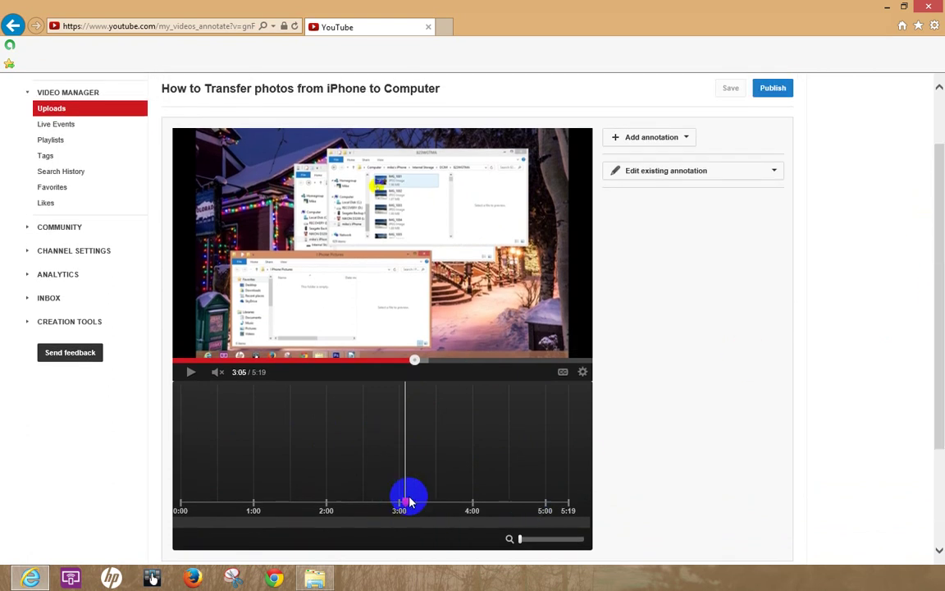
Add a speech bubble reading "CTRL - A" near the video's lower edge and make it slightly larger.
left_click(684, 138)
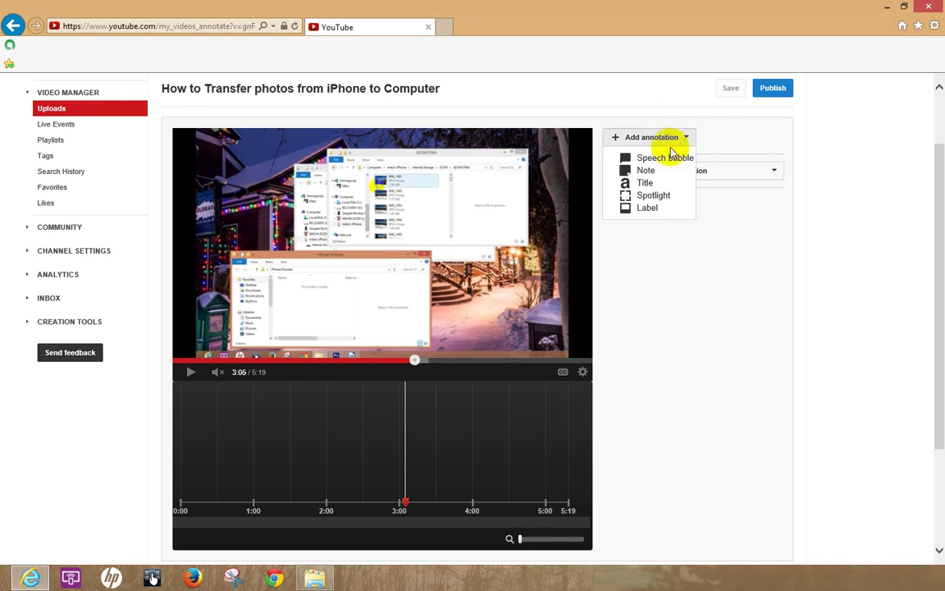
left_click(662, 158)
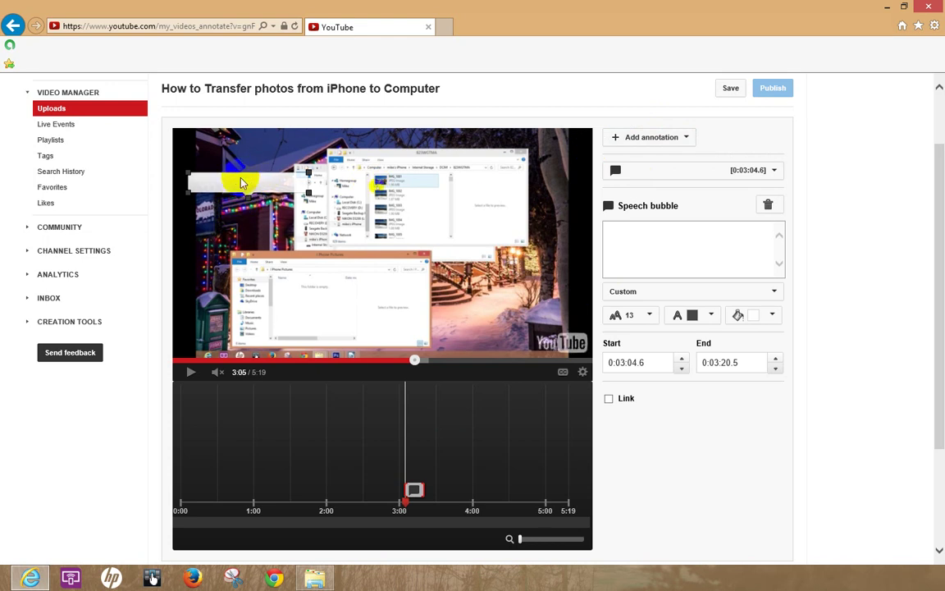
left_click_drag(256, 187, 416, 337)
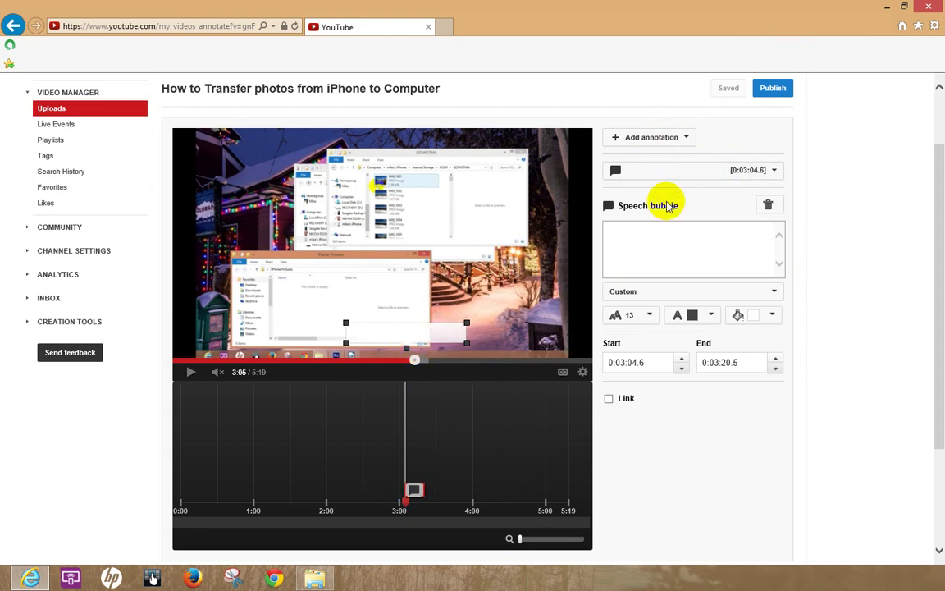
left_click(642, 231)
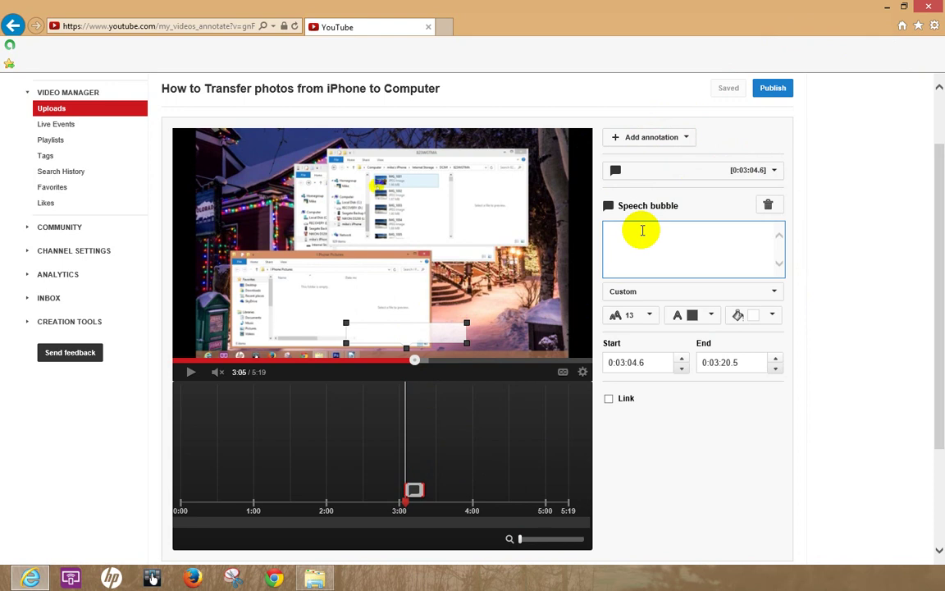
type("CTRL - A")
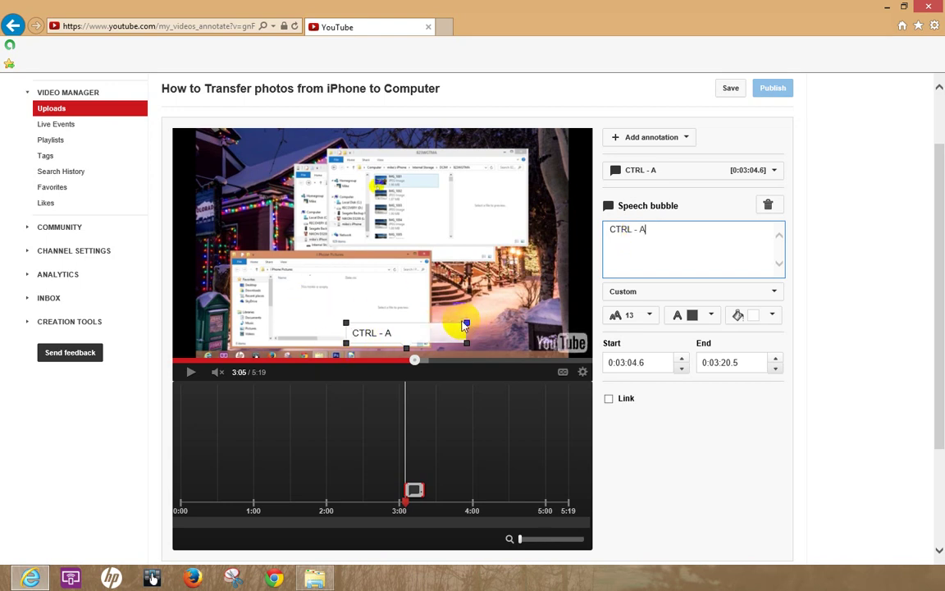
left_click_drag(466, 325, 470, 320)
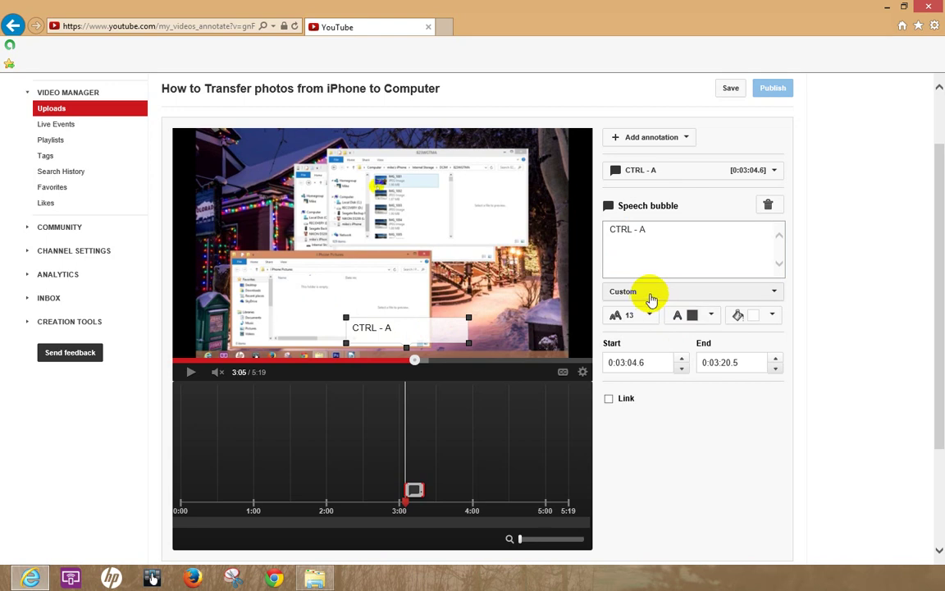
Apply the Impact style to the speech bubble and set its font size to 28.
left_click(776, 293)
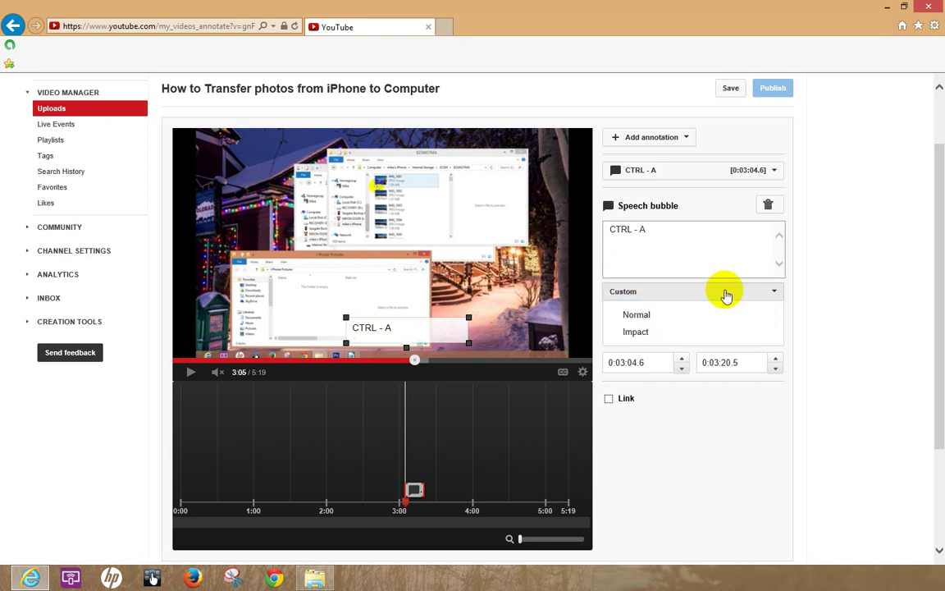
left_click(647, 332)
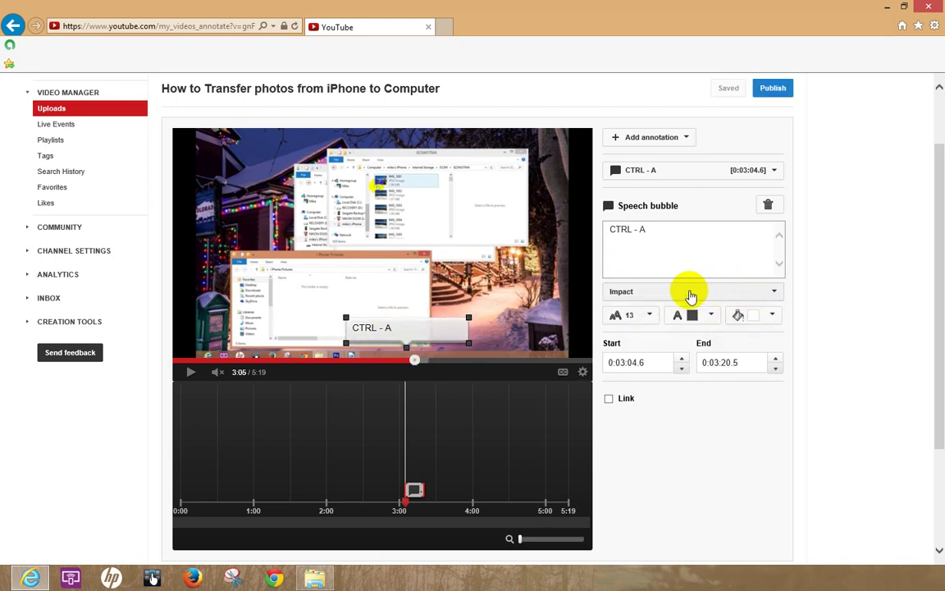
left_click(651, 318)
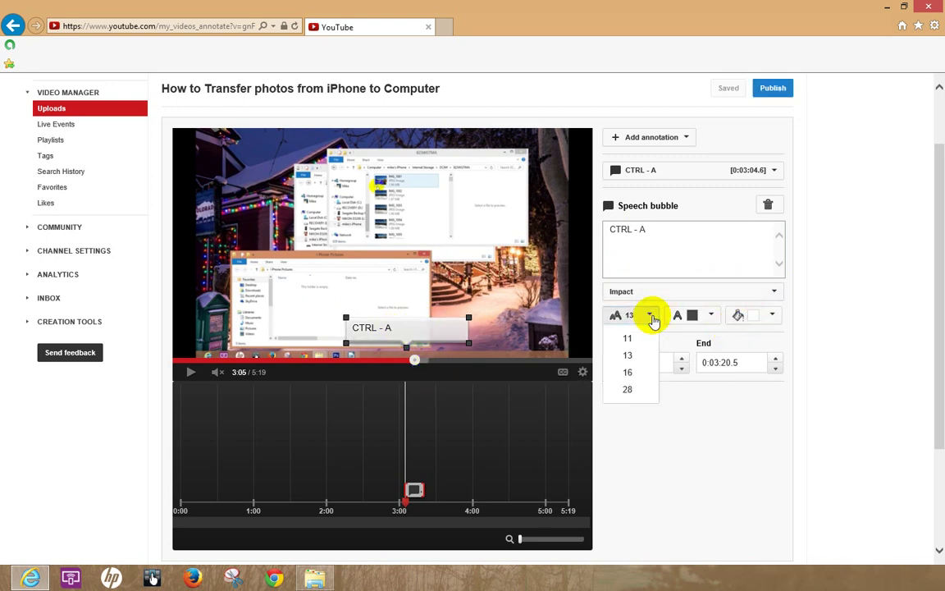
left_click(630, 373)
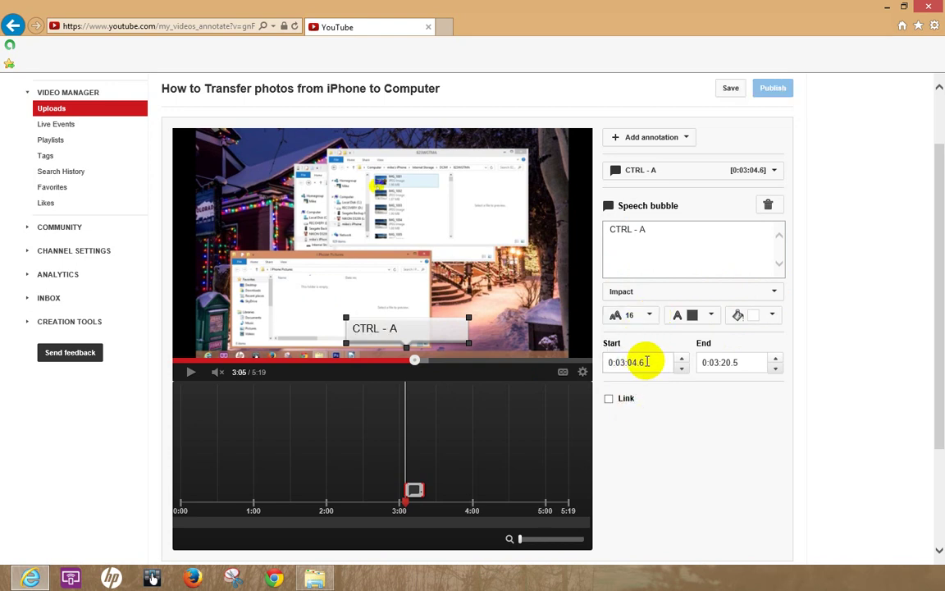
left_click(651, 319)
left_click(629, 389)
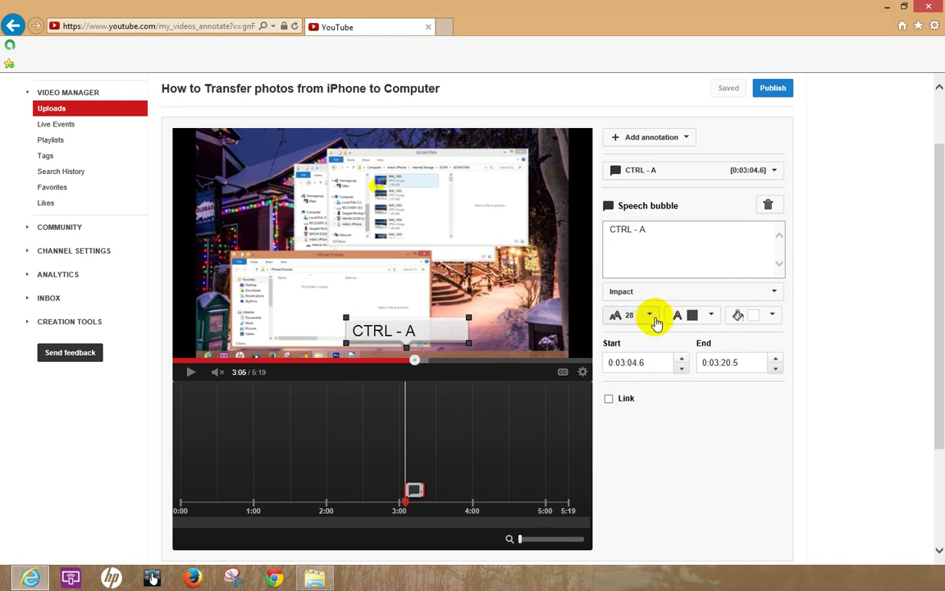
Try the black and white text colours on the speech bubble.
left_click(710, 314)
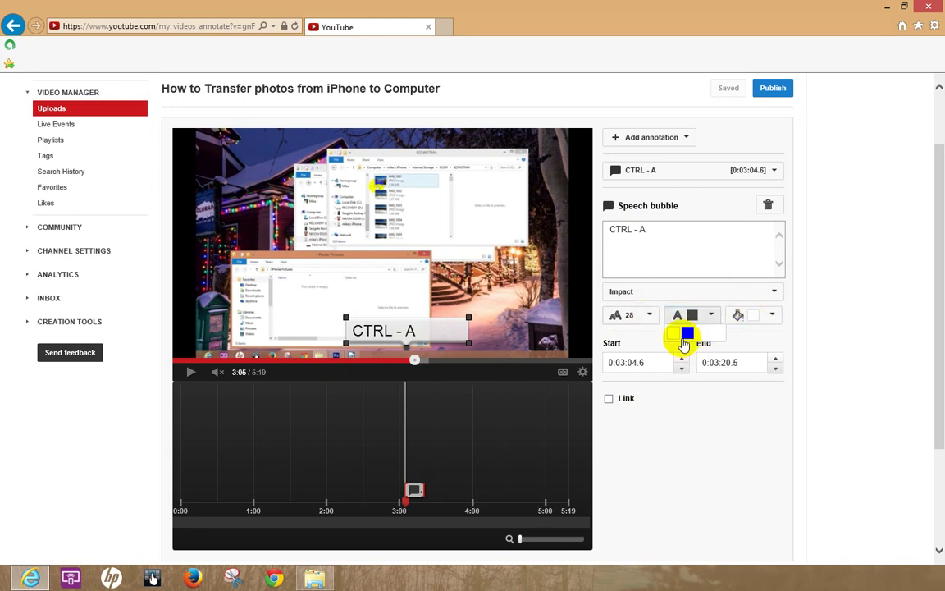
left_click(687, 334)
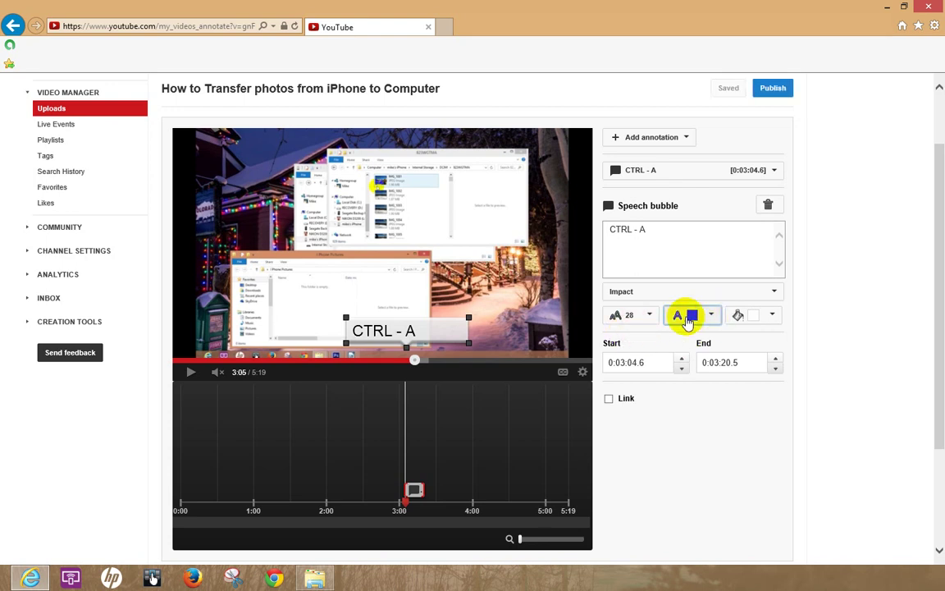
left_click(652, 319)
left_click(711, 318)
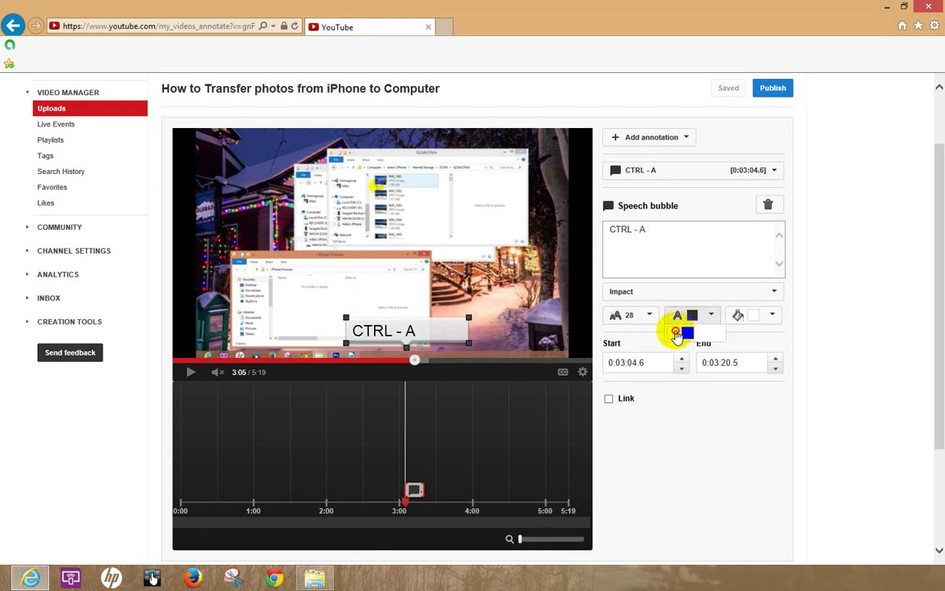
left_click(676, 333)
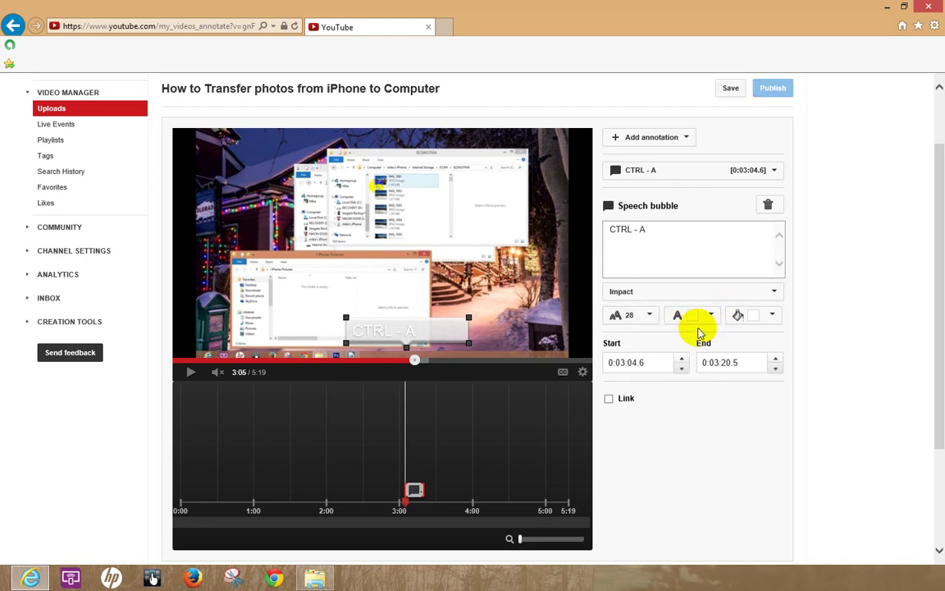
left_click(712, 320)
left_click(689, 332)
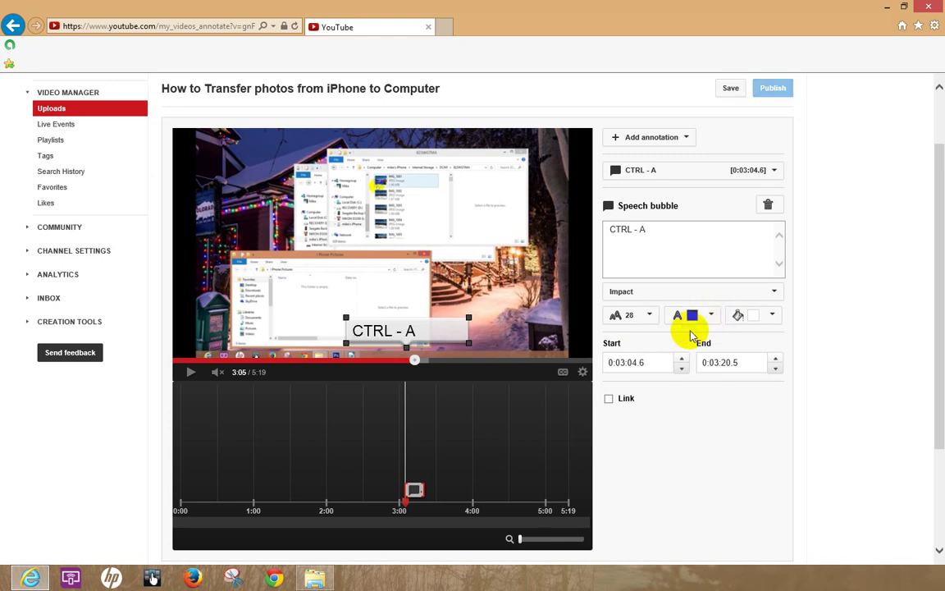
Set the speech bubble's background to light blue and its text colour to white.
left_click(774, 318)
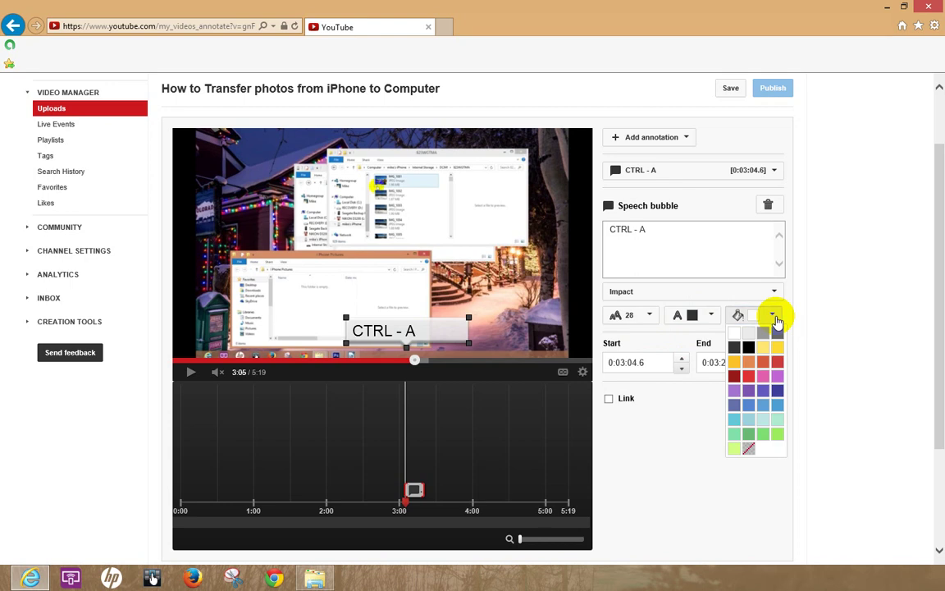
left_click(779, 406)
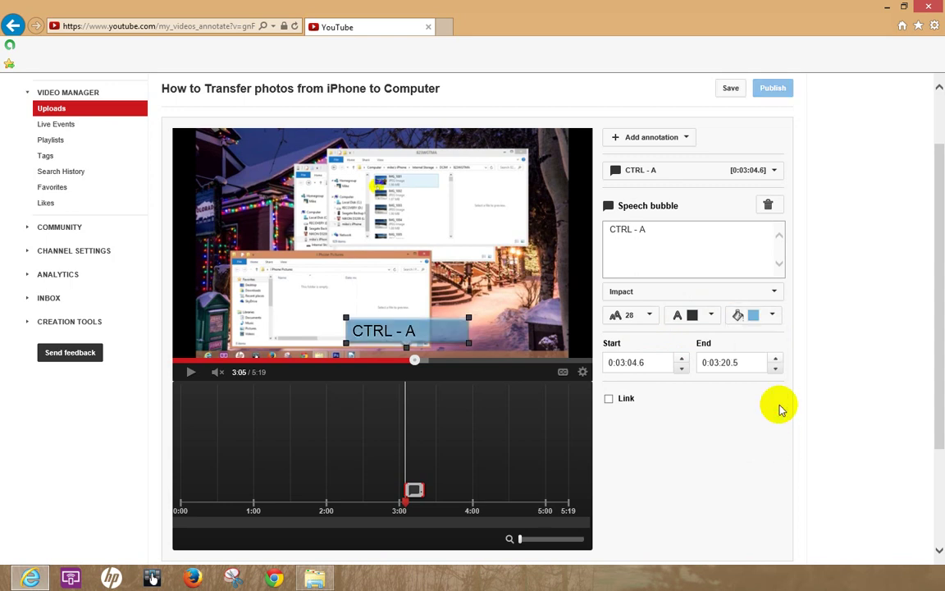
left_click(710, 316)
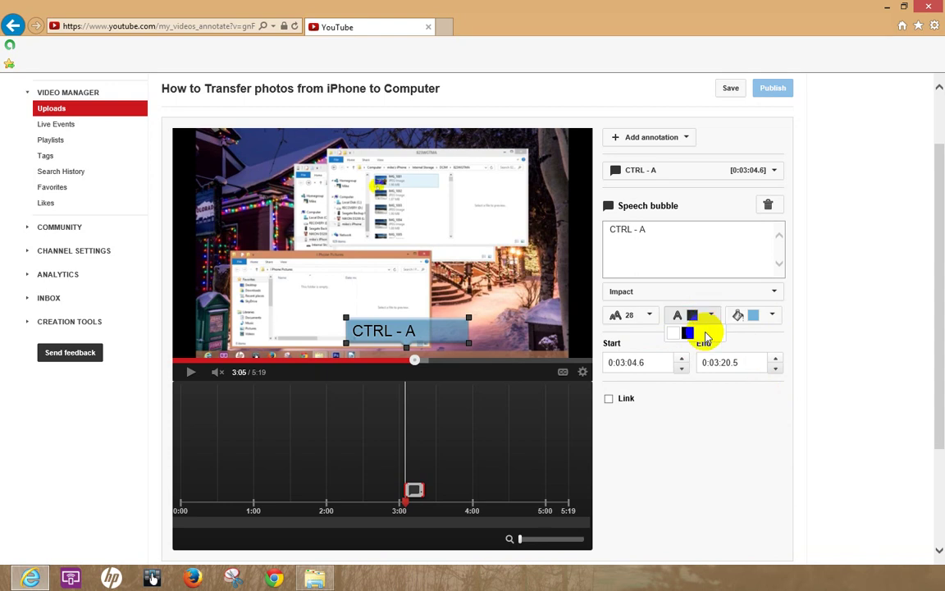
left_click(675, 336)
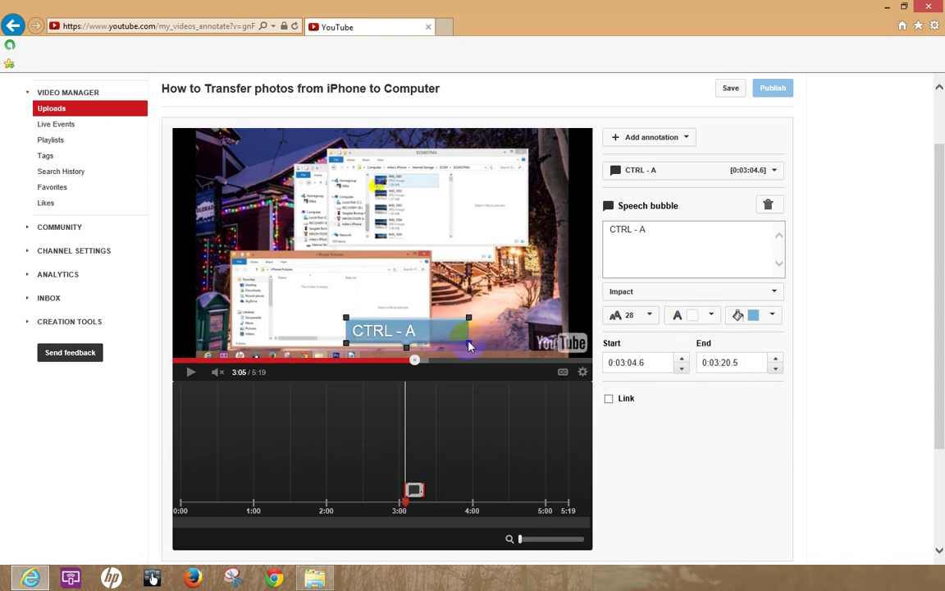
Resize the speech bubble to fit its text more closely and extend its end time to 0:03:21.9.
left_click_drag(470, 345, 460, 325)
mouse_move(460, 313)
left_mouse_down()
mouse_move(474, 348)
mouse_move(485, 347)
mouse_move(457, 357)
mouse_move(454, 342)
mouse_move(417, 330)
mouse_move(447, 350)
left_mouse_up()
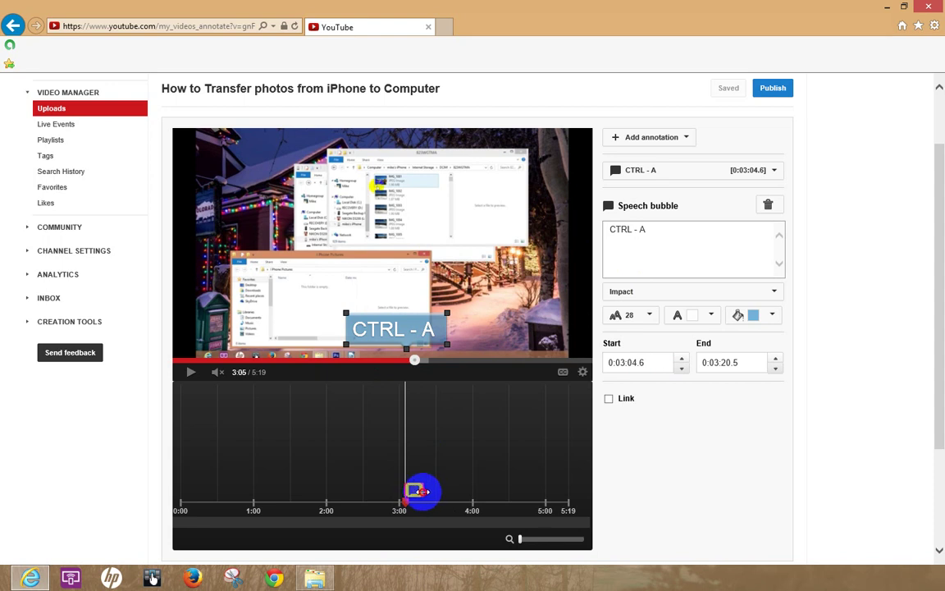
left_click_drag(421, 492, 423, 492)
Play the video from 3:01 to check when the speech bubble appears, then pause it.
left_click(188, 373)
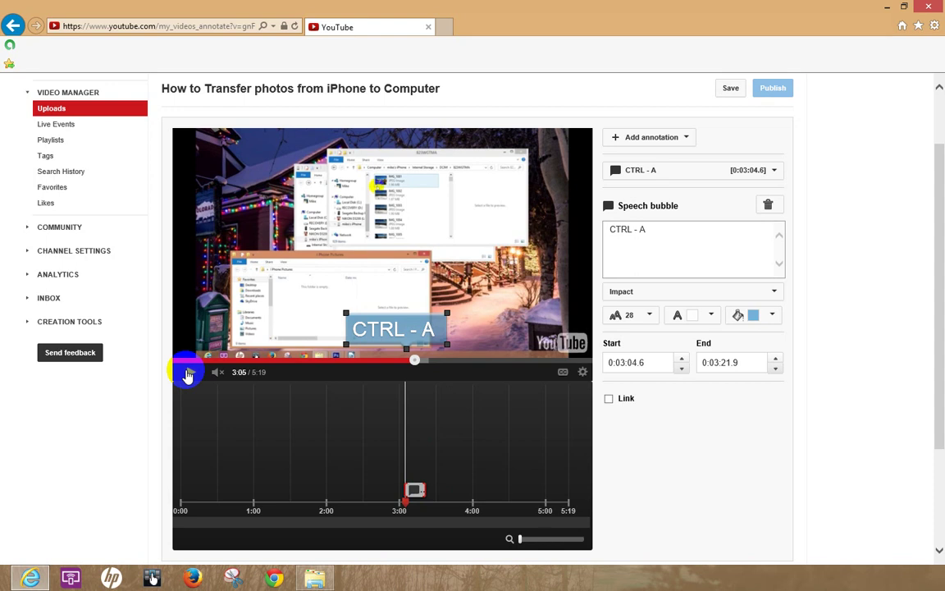
left_click_drag(405, 500, 401, 500)
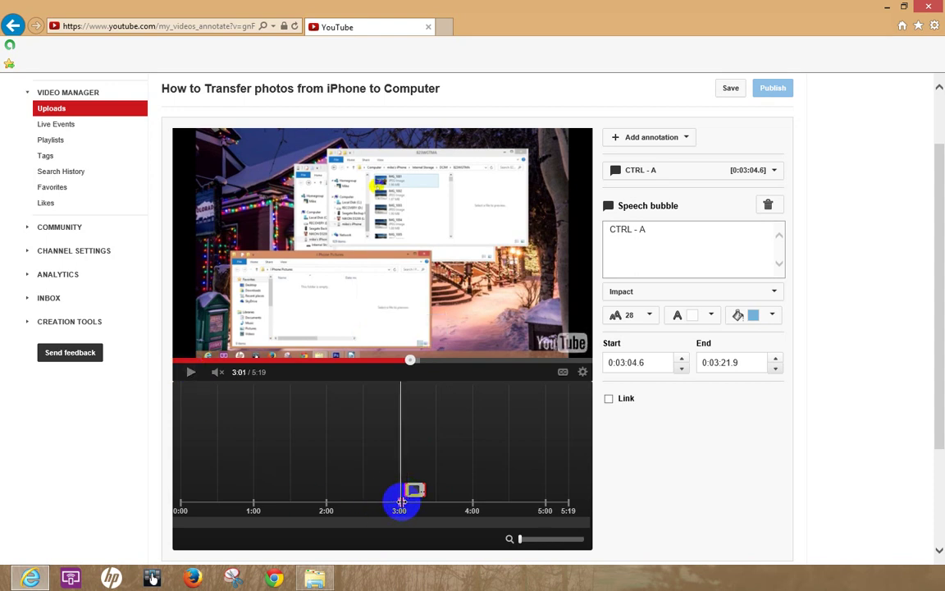
left_click(191, 373)
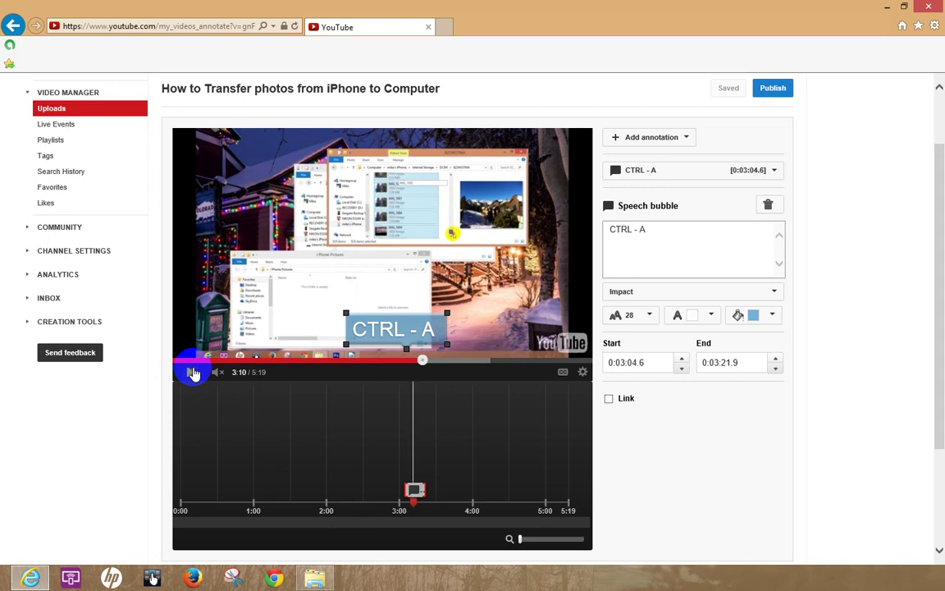
left_click(193, 374)
Shorten the speech bubble's duration on the timeline so that it ends at 0:03:14.3.
left_click(418, 491)
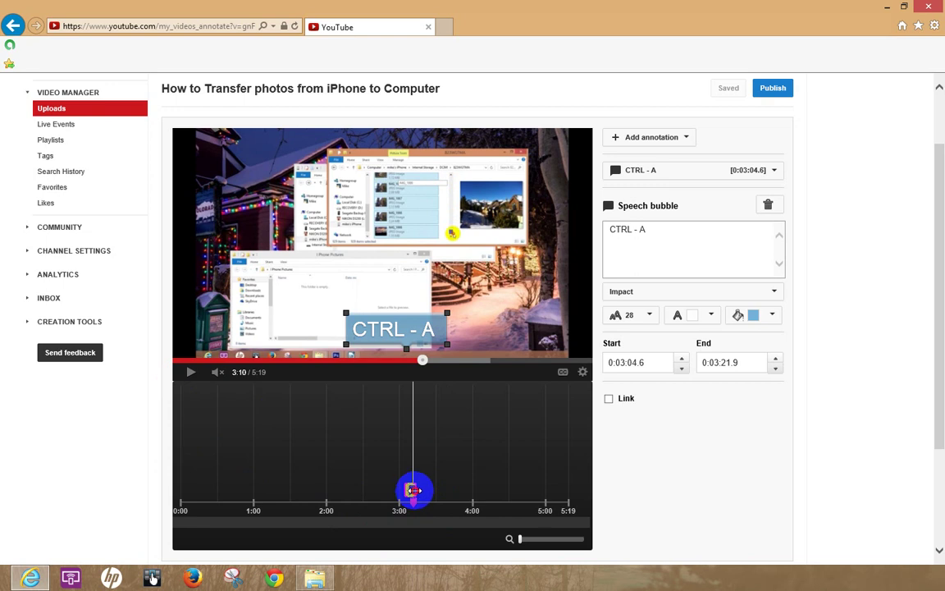
left_click_drag(412, 490, 411, 490)
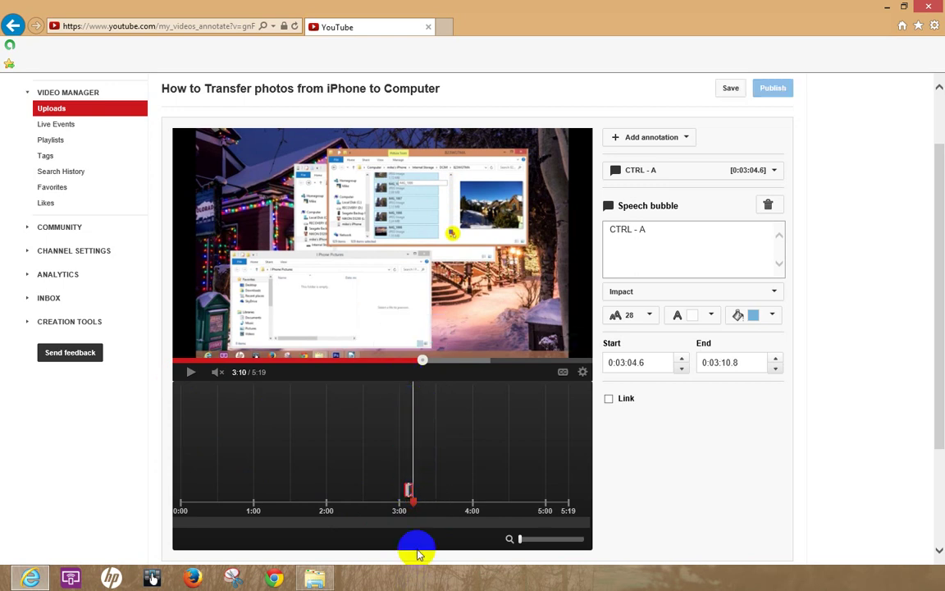
left_click(412, 500)
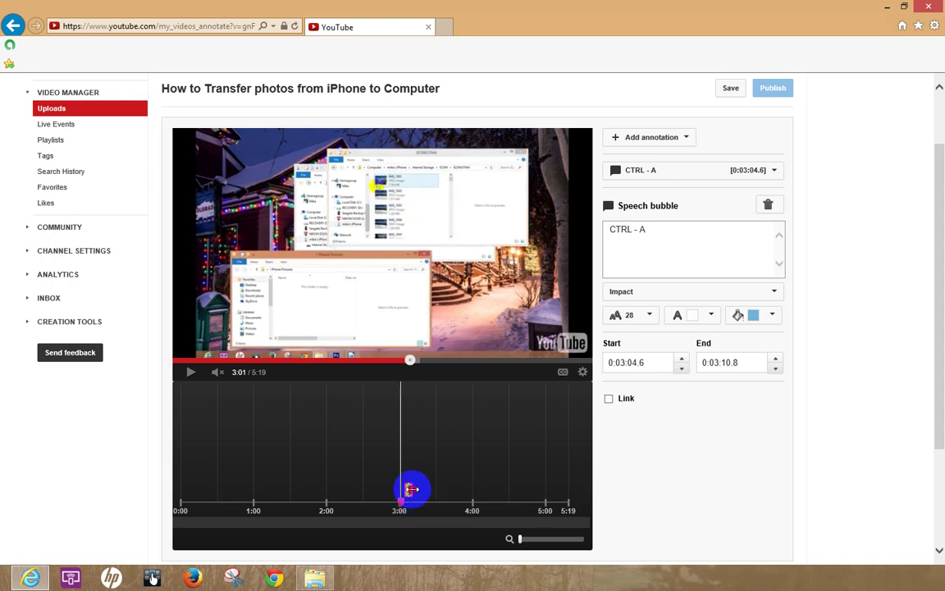
left_click_drag(415, 490, 417, 490)
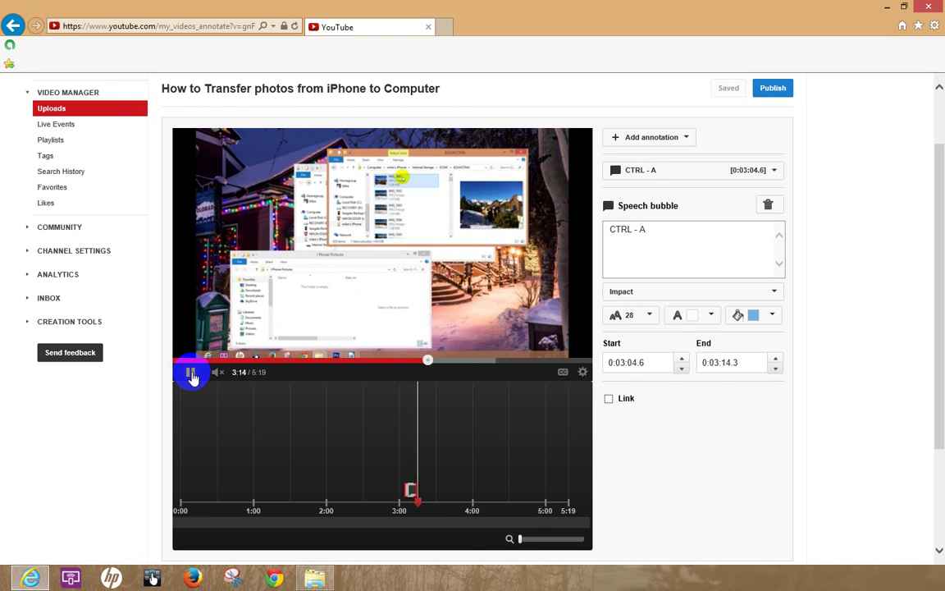
Pause the video and shorten the speech bubble on the timeline so that it ends at 0:03:11.1.
left_click(189, 372)
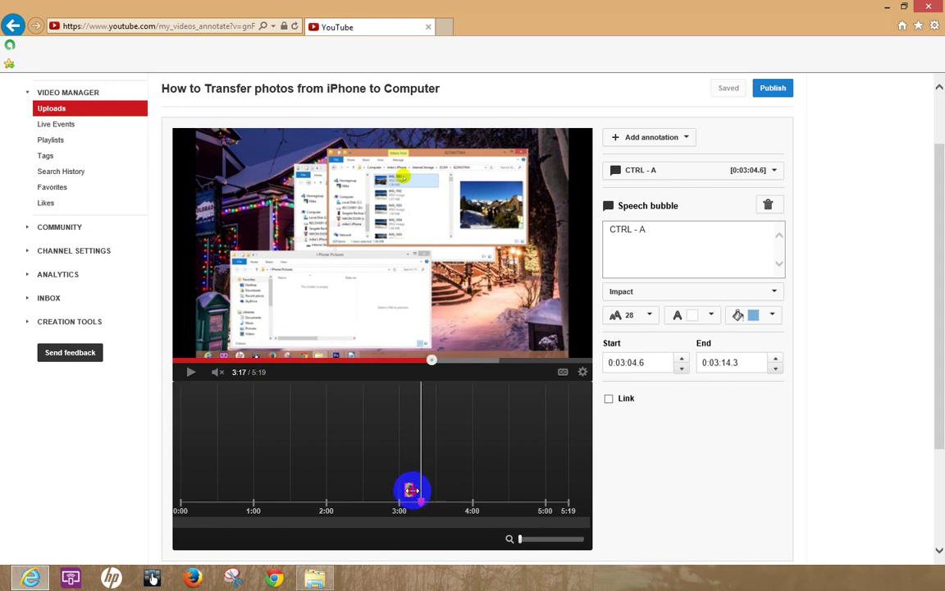
mouse_move(411, 490)
left_mouse_down()
mouse_move(420, 502)
mouse_move(486, 503)
left_mouse_up()
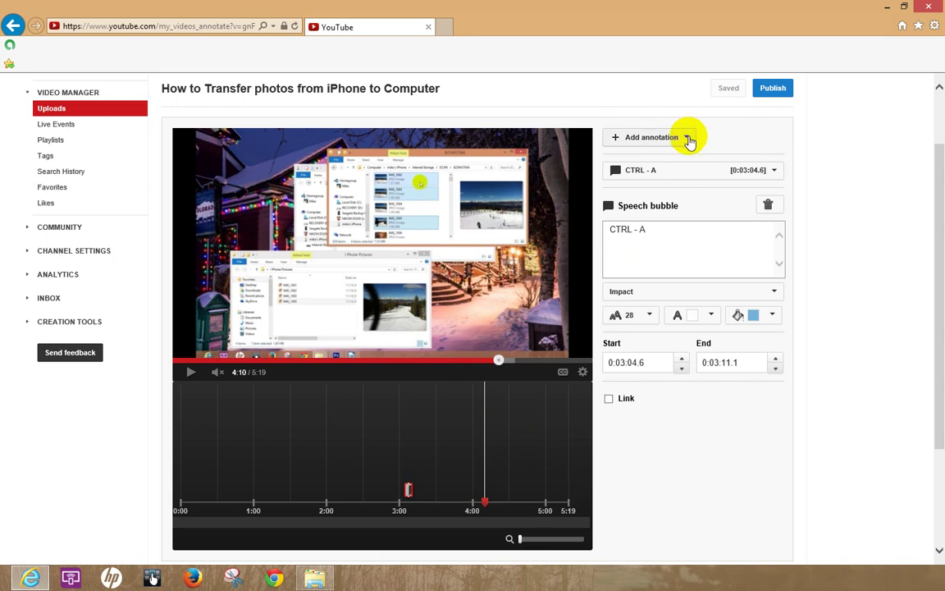
Position the playhead at about 4:24 in the video and add a Note annotation there.
left_click_drag(489, 502, 517, 500)
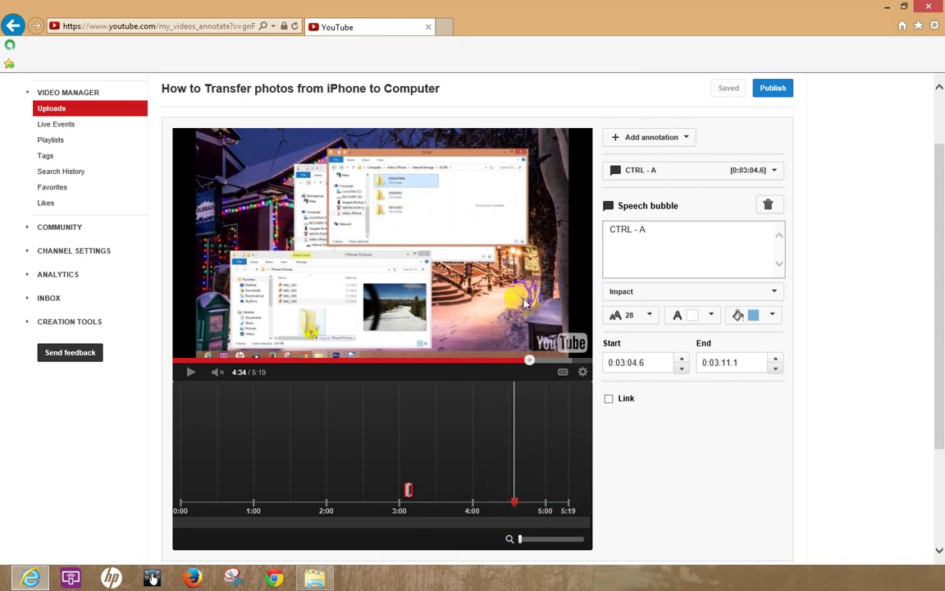
left_click_drag(516, 500, 504, 501)
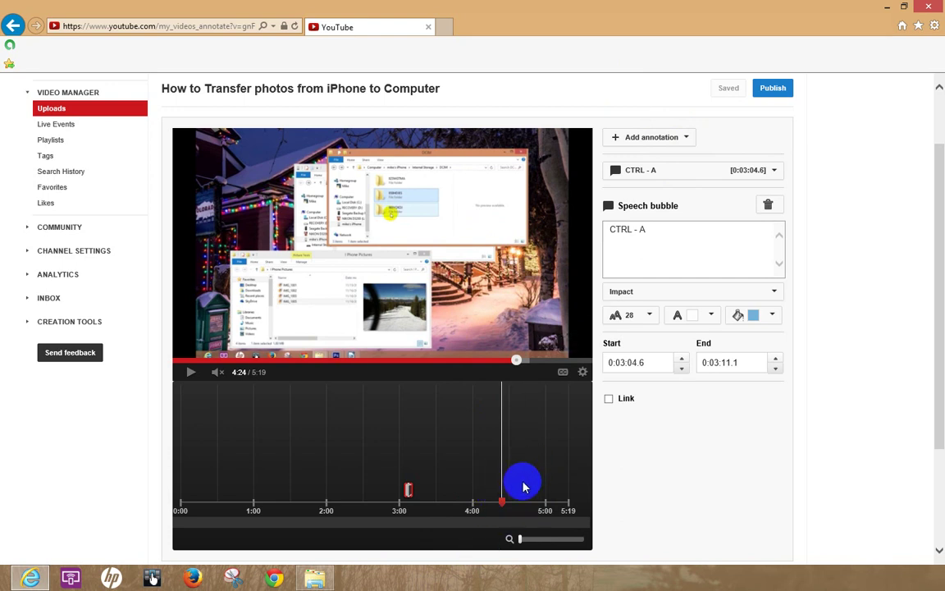
left_click(688, 139)
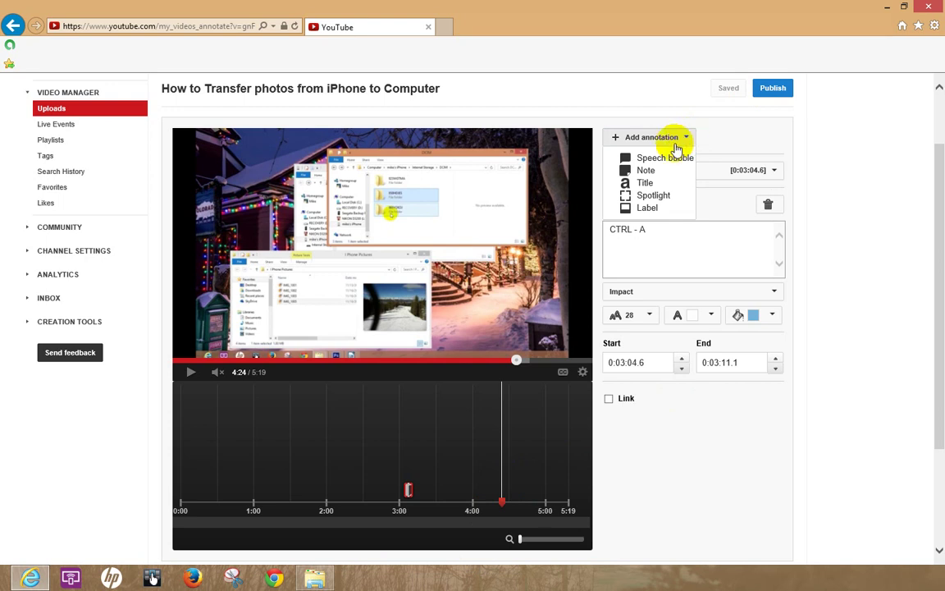
left_click(645, 170)
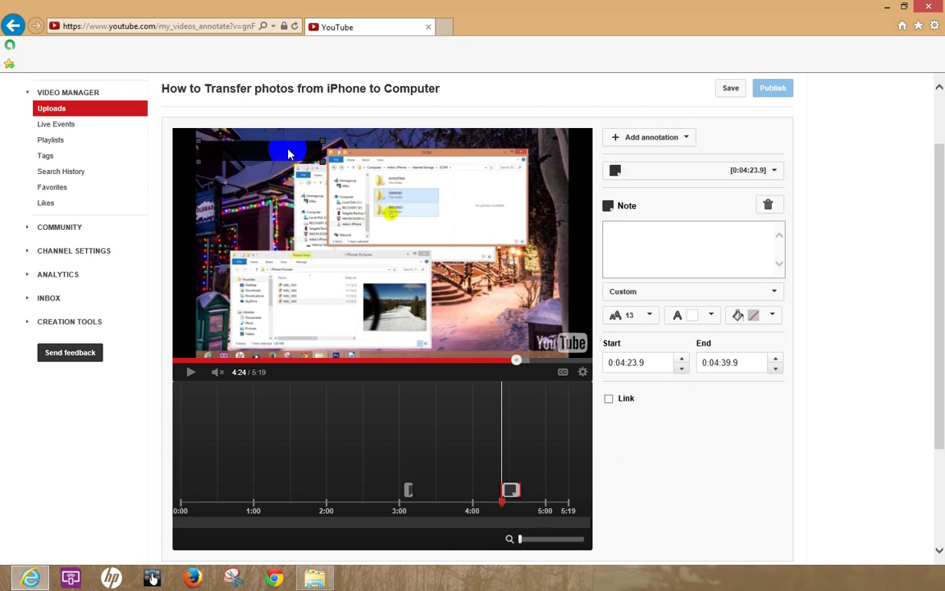
Place the note in the lower-right area of the video picture and enter the text "Click here to see another video", adjusting the box to fit.
mouse_move(288, 153)
left_mouse_down()
mouse_move(336, 215)
mouse_move(506, 324)
mouse_move(528, 309)
mouse_move(524, 321)
left_mouse_up()
left_click(437, 331)
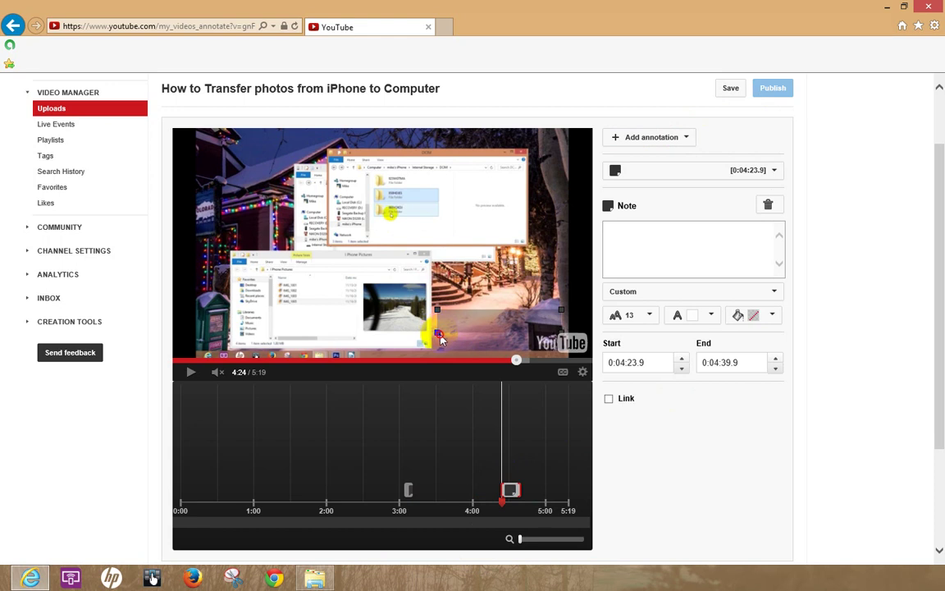
left_click(711, 238)
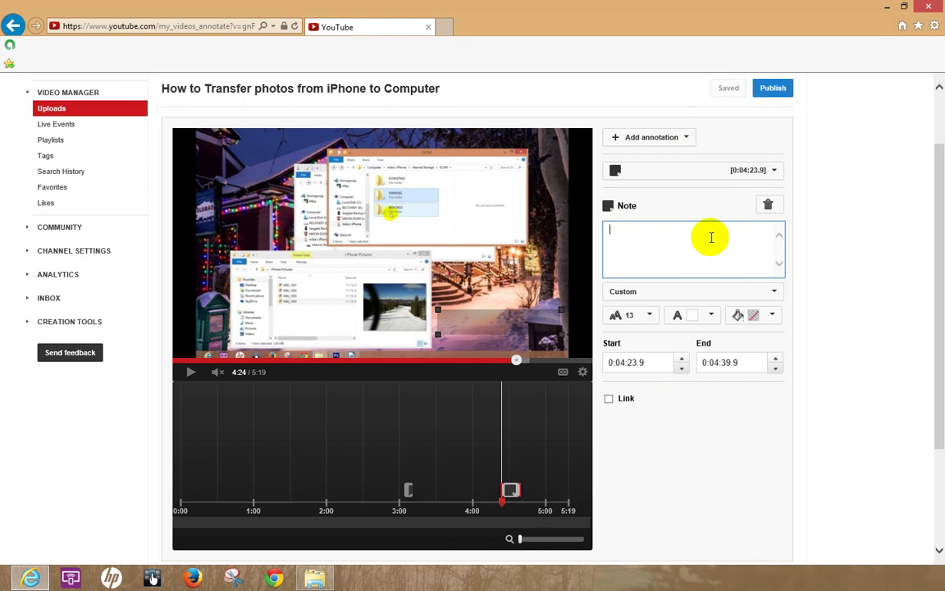
type("Click here to see another video")
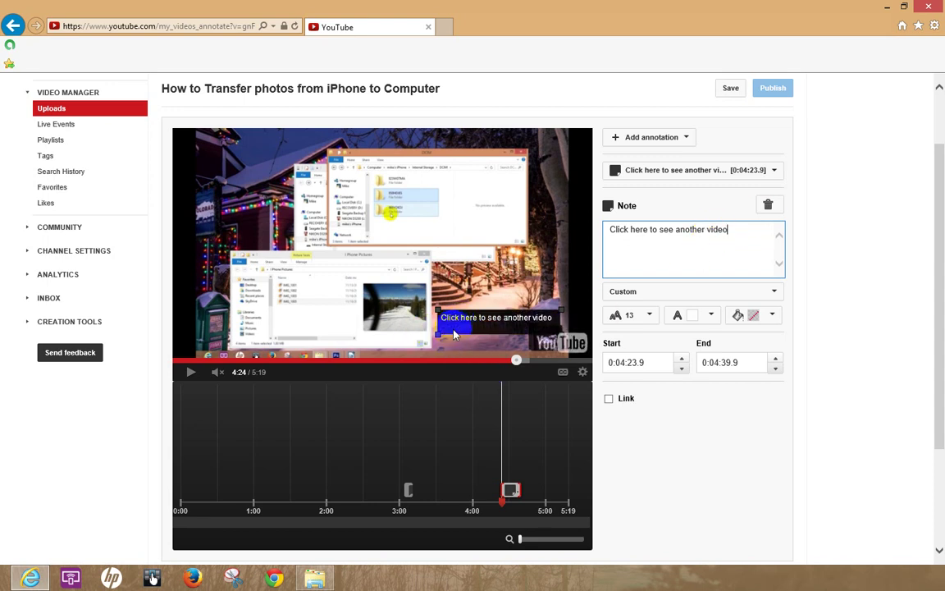
left_click_drag(438, 339, 436, 337)
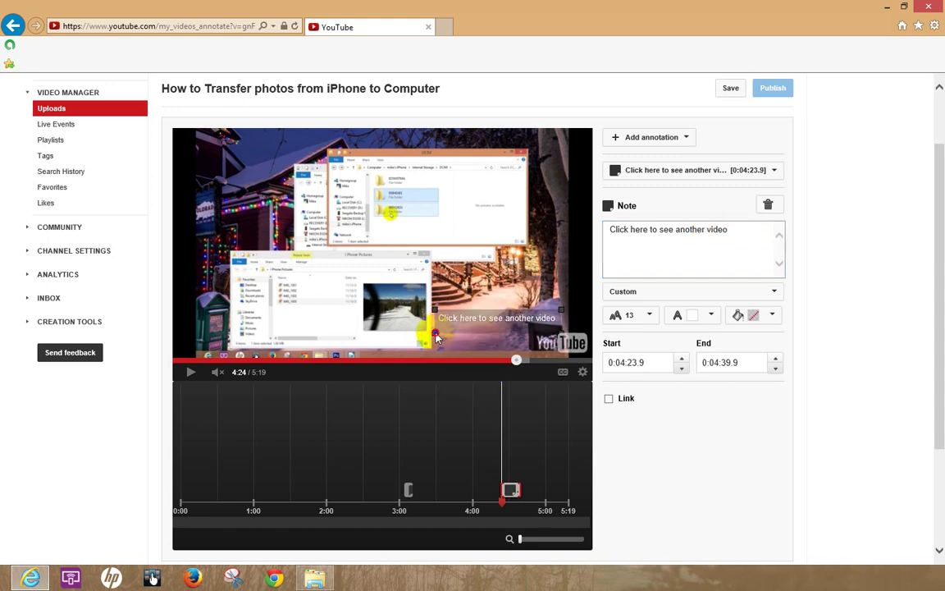
Set the note's style to Impact, with a yellow background and black text.
left_click(776, 293)
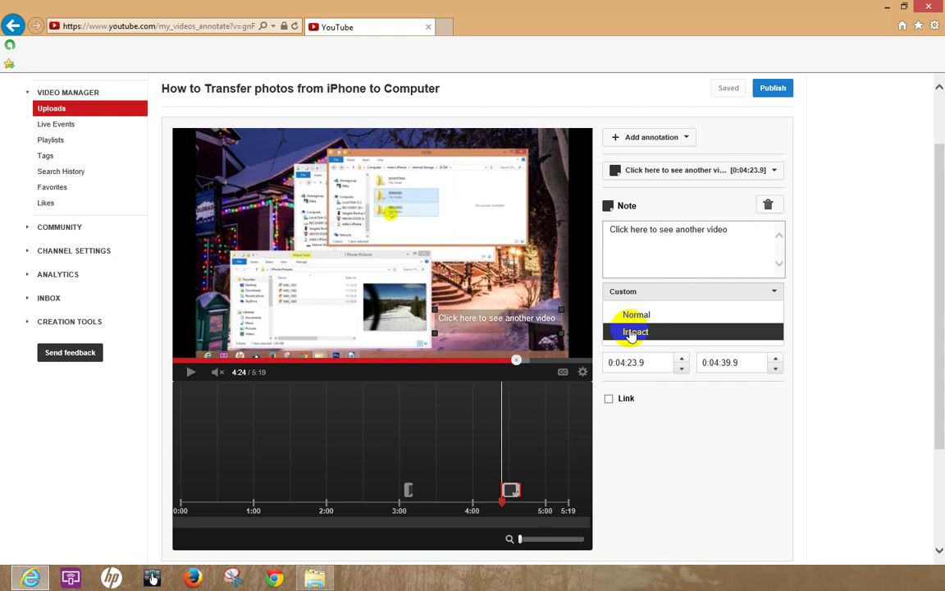
left_click(630, 330)
left_click(773, 316)
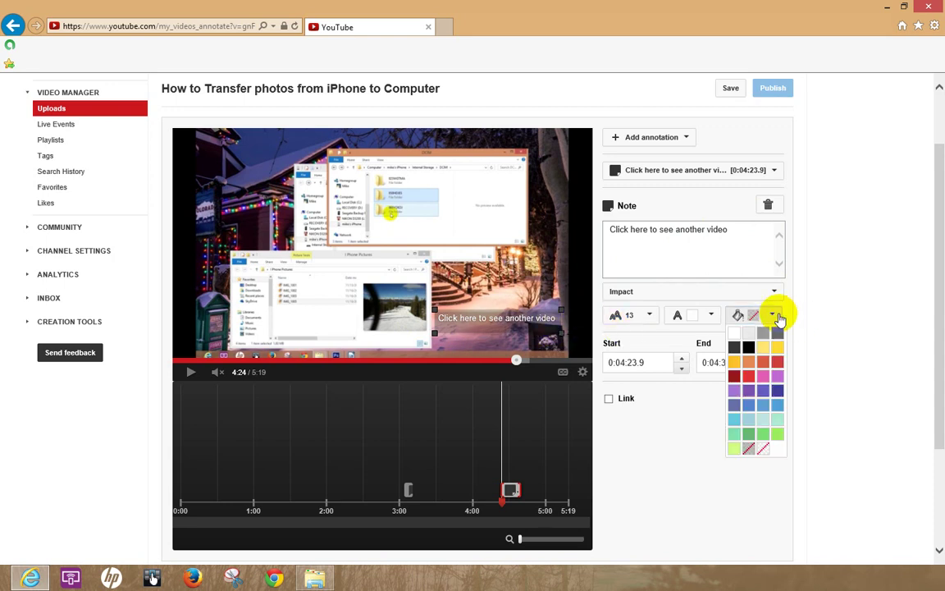
left_click(778, 347)
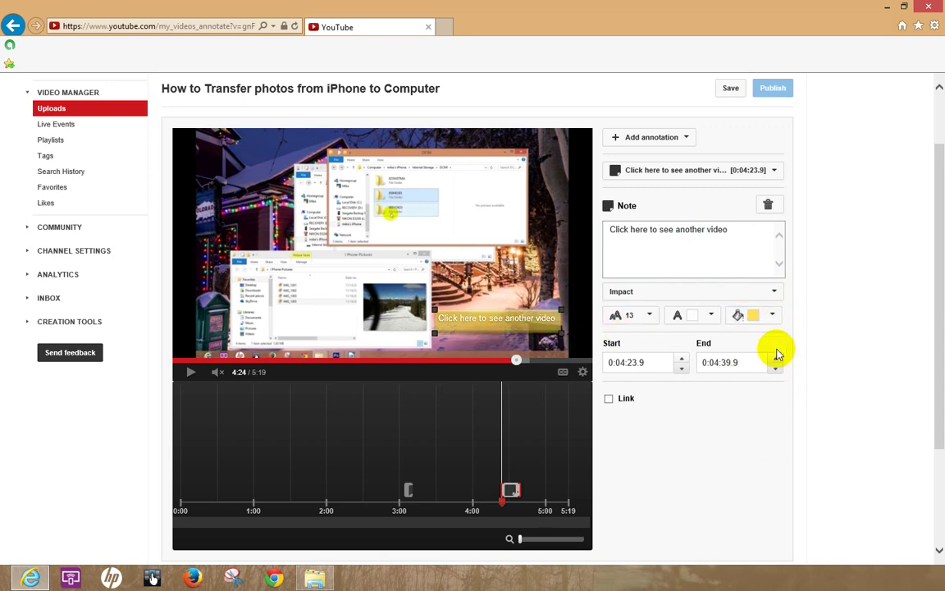
left_click(710, 315)
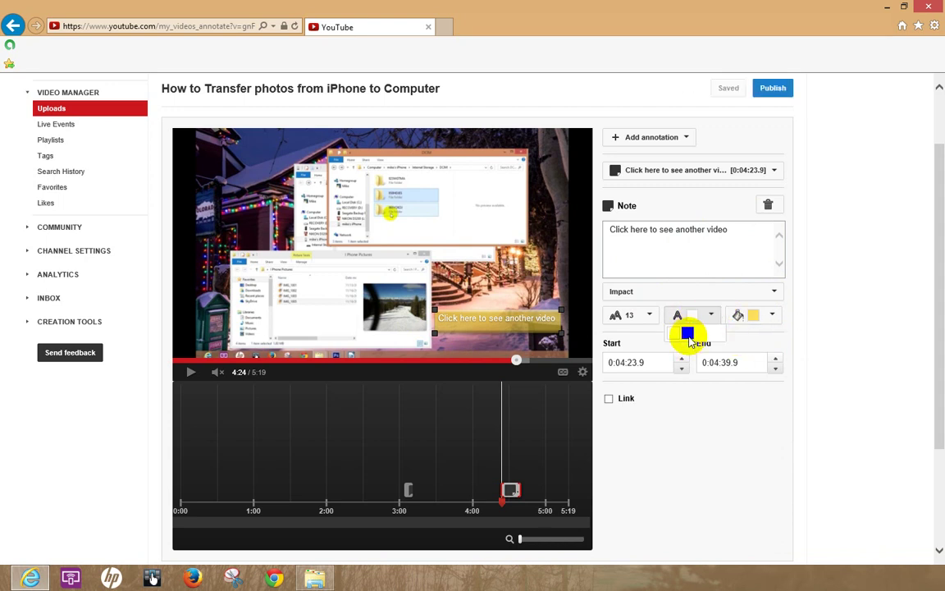
left_click(687, 334)
Set the font size of the note's text to 28.
left_click(649, 315)
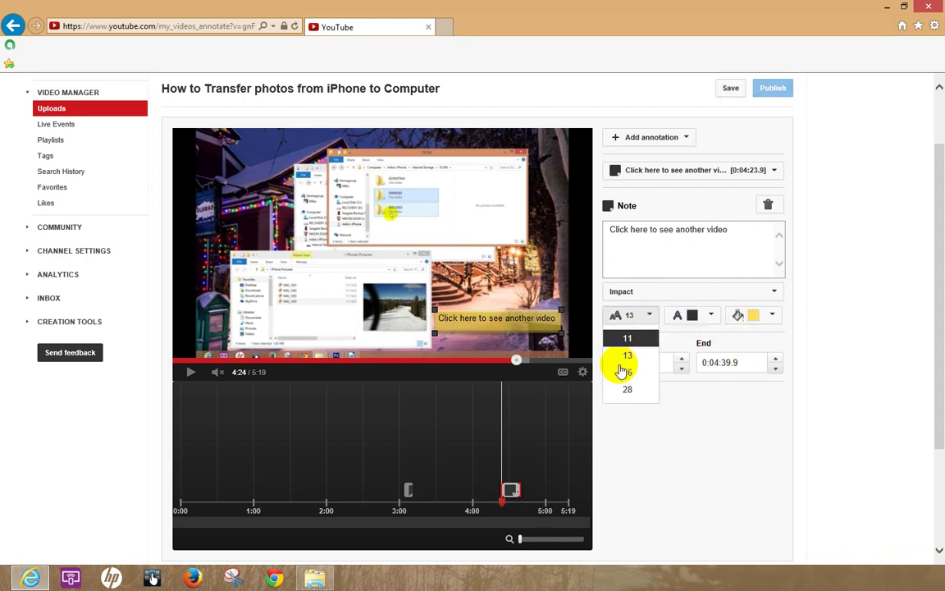
left_click(627, 391)
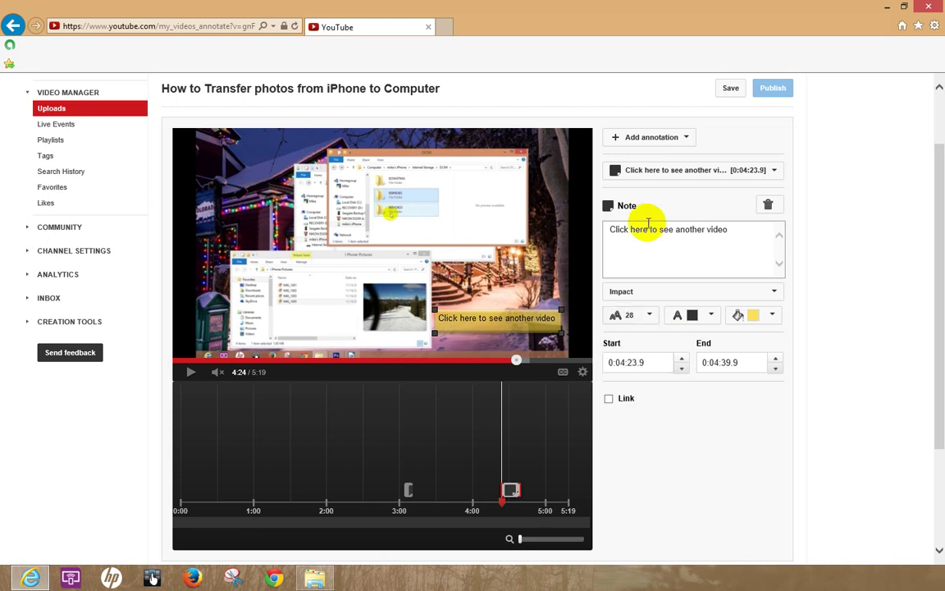
left_click_drag(728, 231, 616, 237)
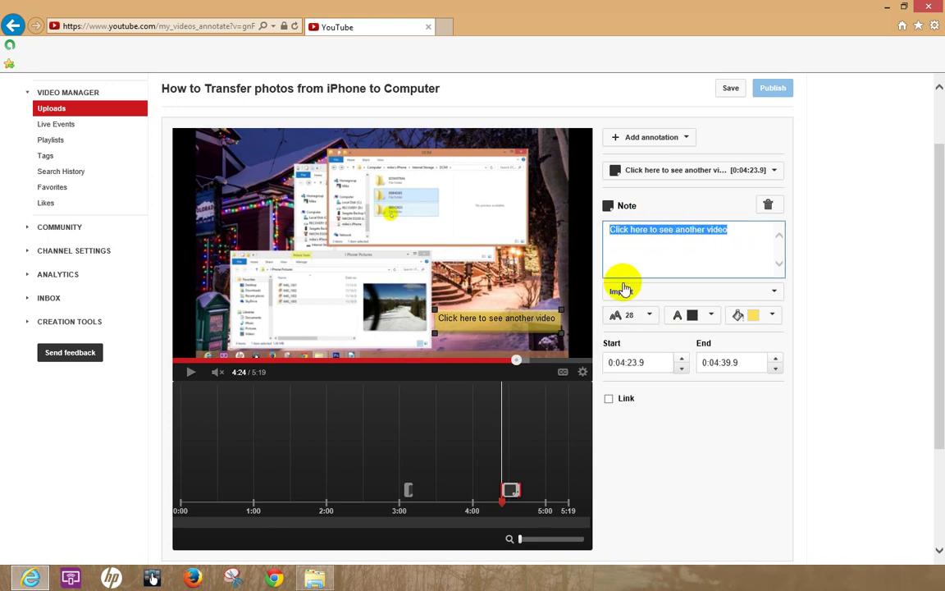
left_click(650, 316)
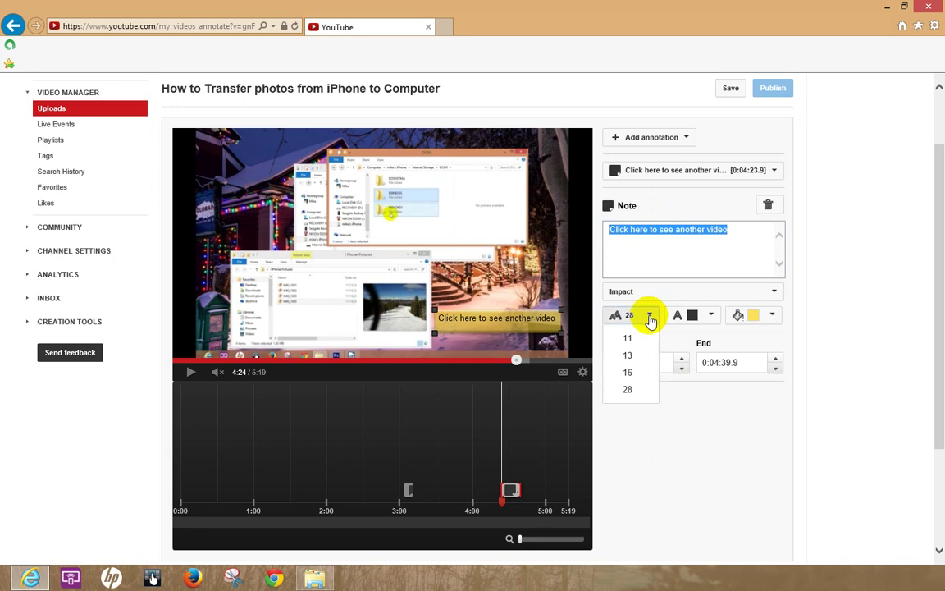
left_click(627, 389)
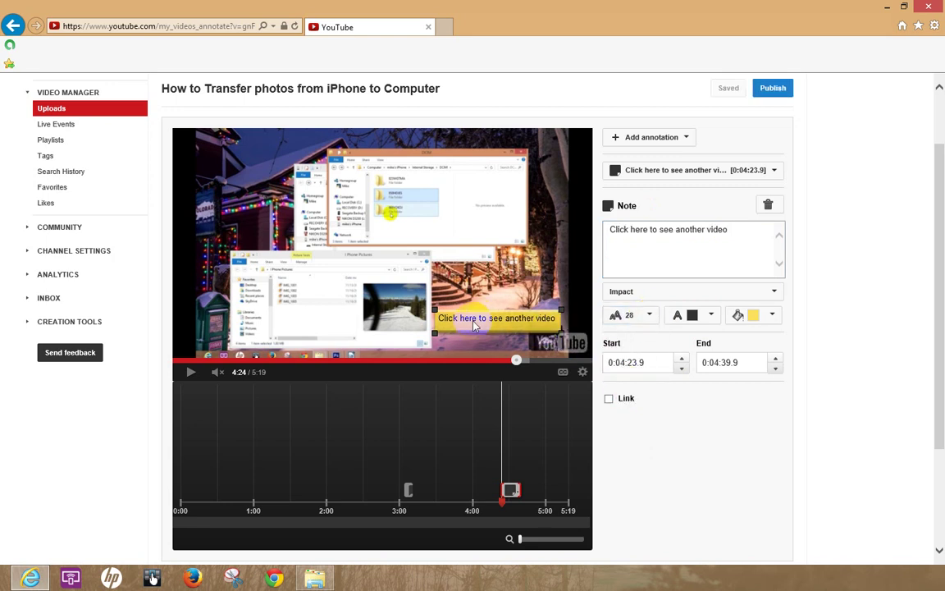
Resize the note to show its text on two lines, shift it left in the video picture, and extend its end to 0:04:43.9.
mouse_move(435, 336)
left_mouse_down()
mouse_move(421, 345)
mouse_move(447, 350)
left_mouse_up()
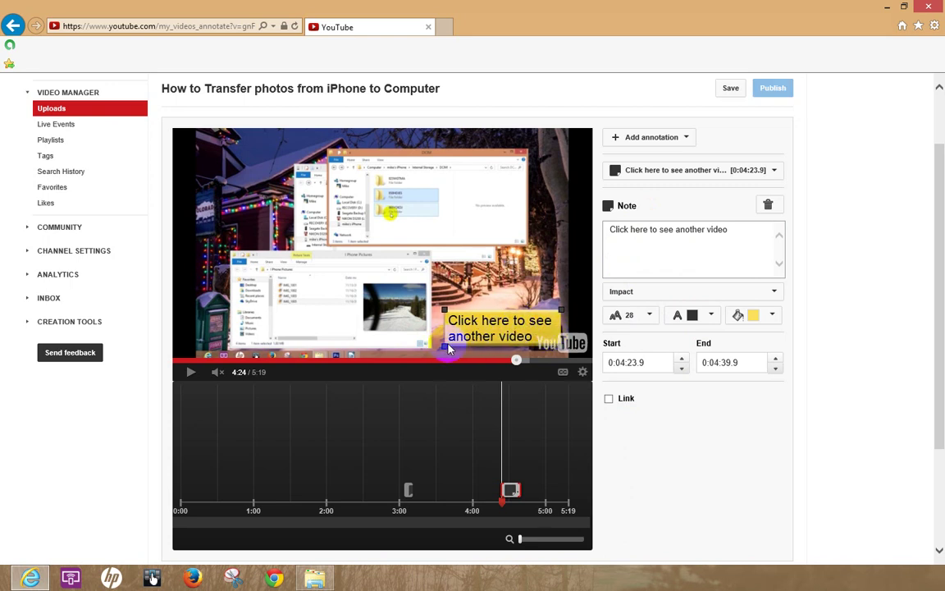
left_click_drag(444, 351, 443, 349)
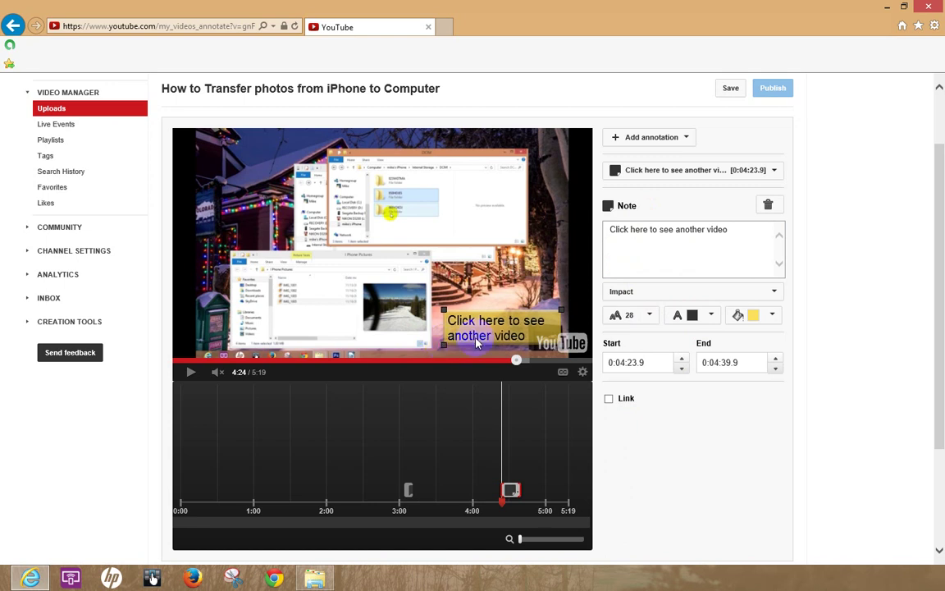
left_click_drag(499, 324, 465, 327)
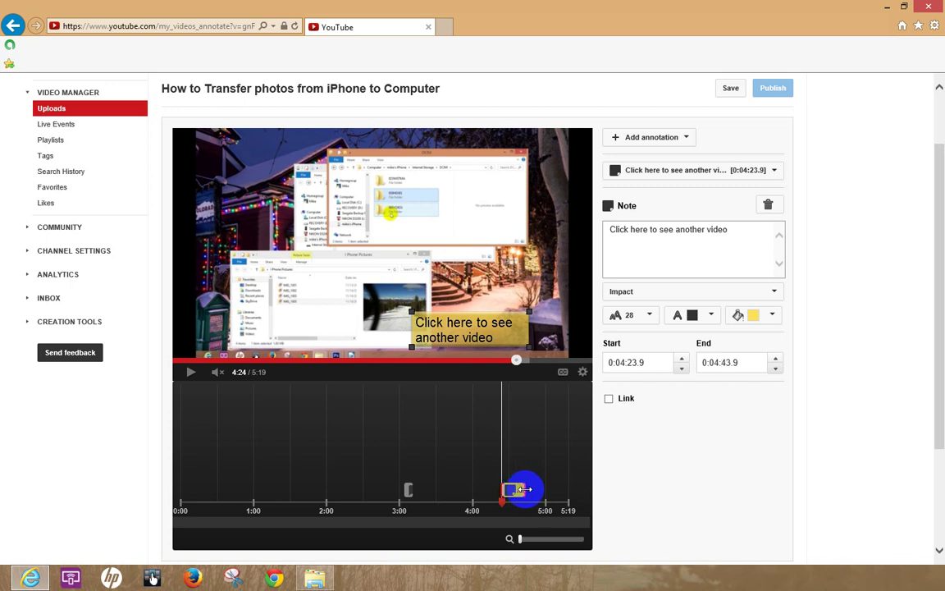
left_click_drag(523, 488, 542, 492)
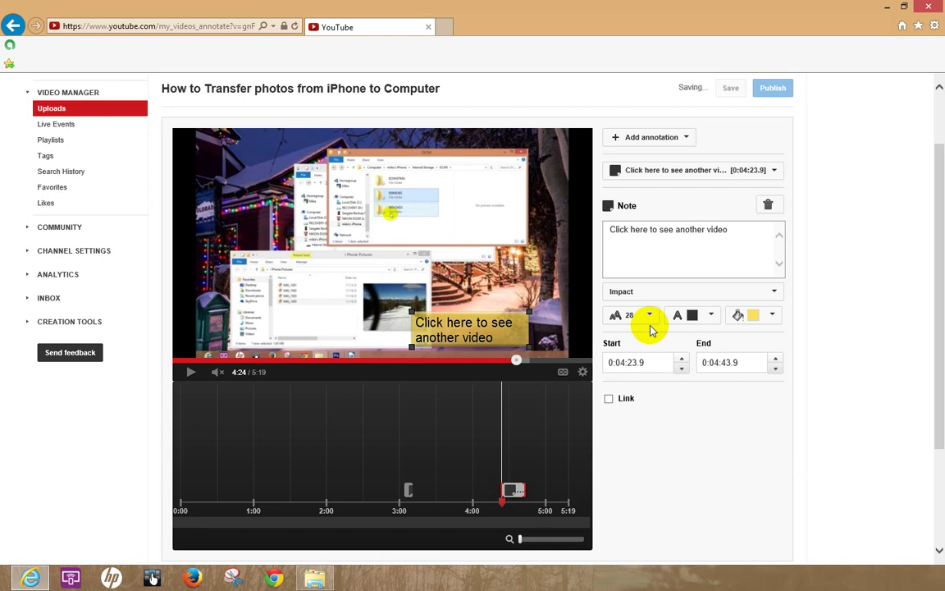
Enable a Video link on the note and open a second, maximized Internet Explorer window.
left_click(608, 399)
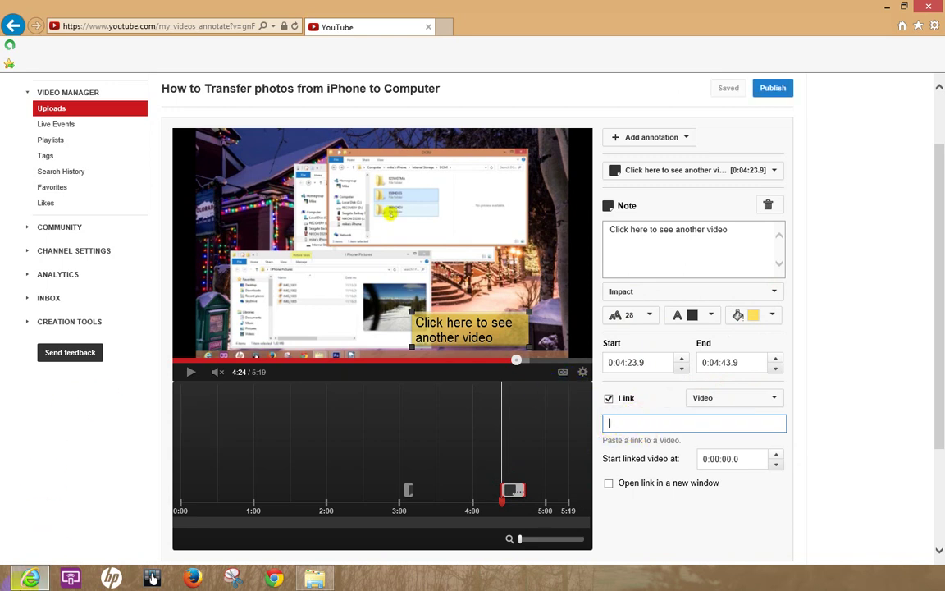
right_click(30, 579)
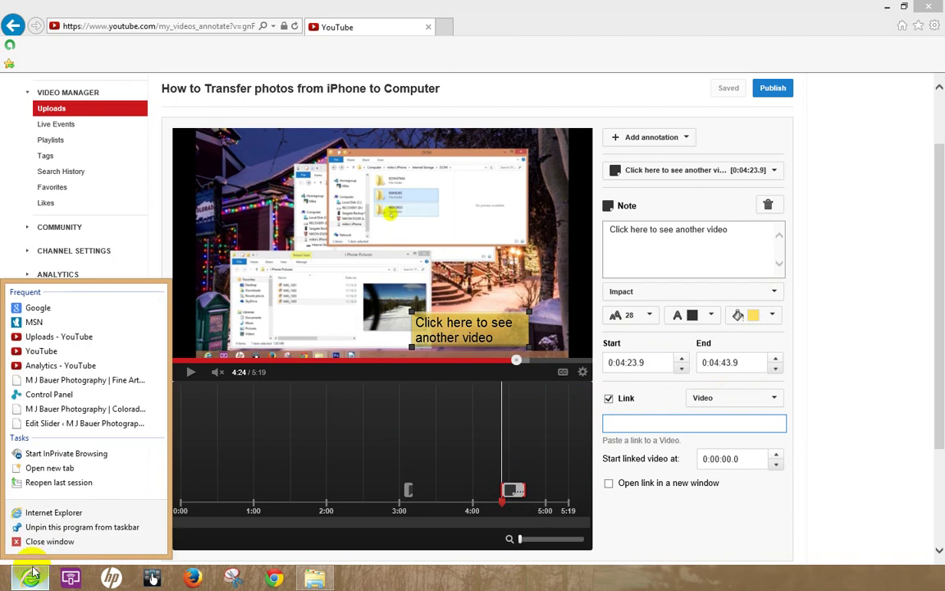
left_click(31, 513)
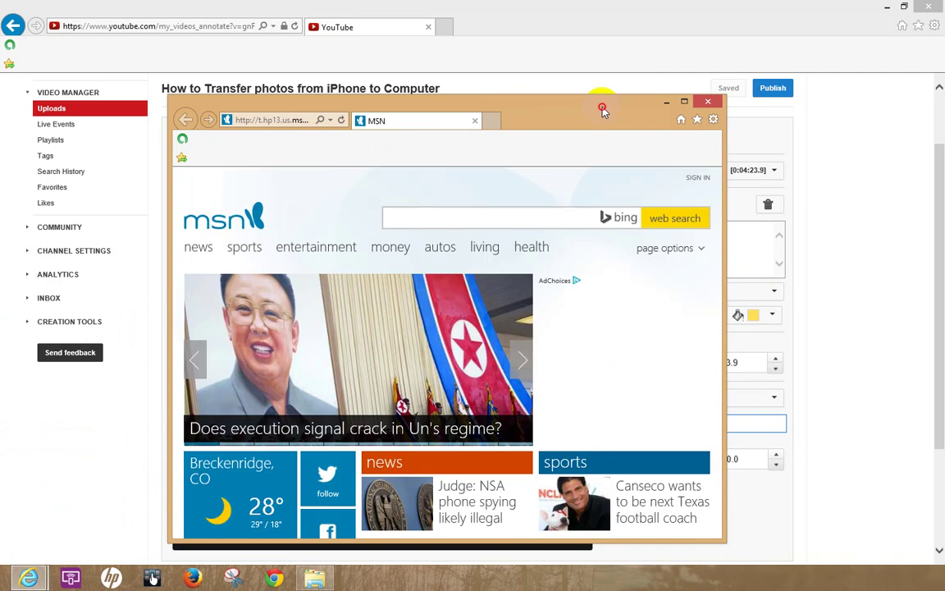
left_click(686, 102)
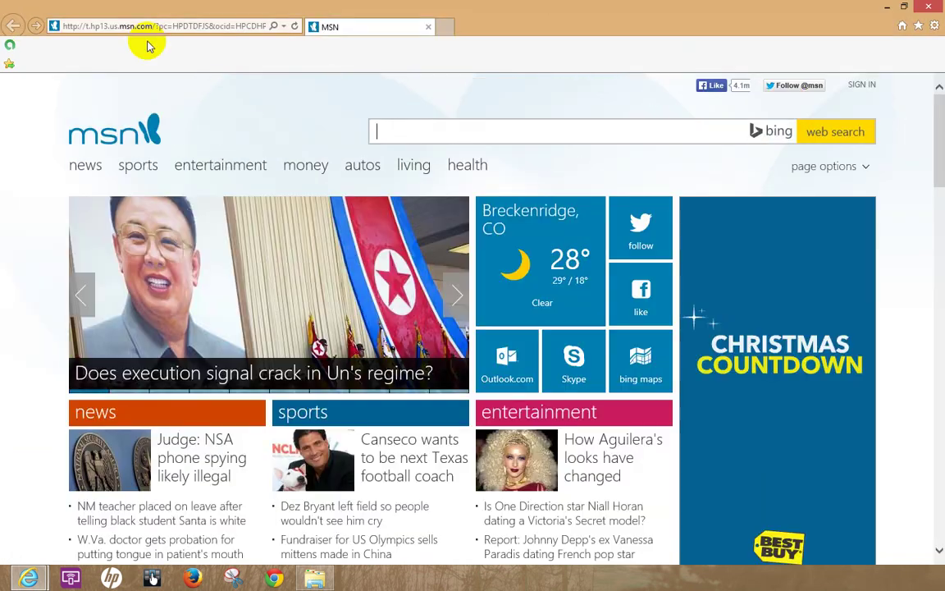
Go to YouTube in the new window and open the Video Manager's list of uploads.
left_click(282, 27)
left_click(205, 37)
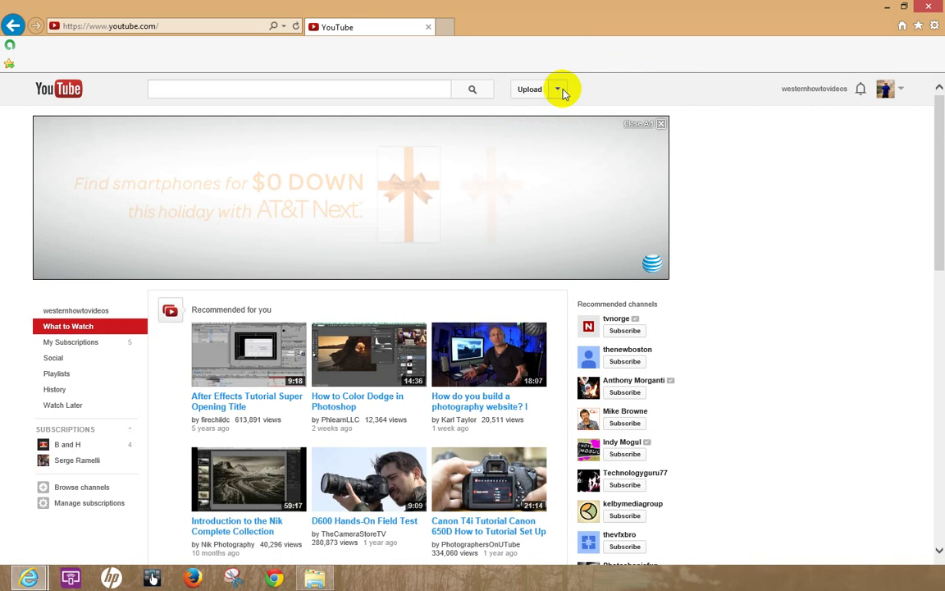
left_click(557, 93)
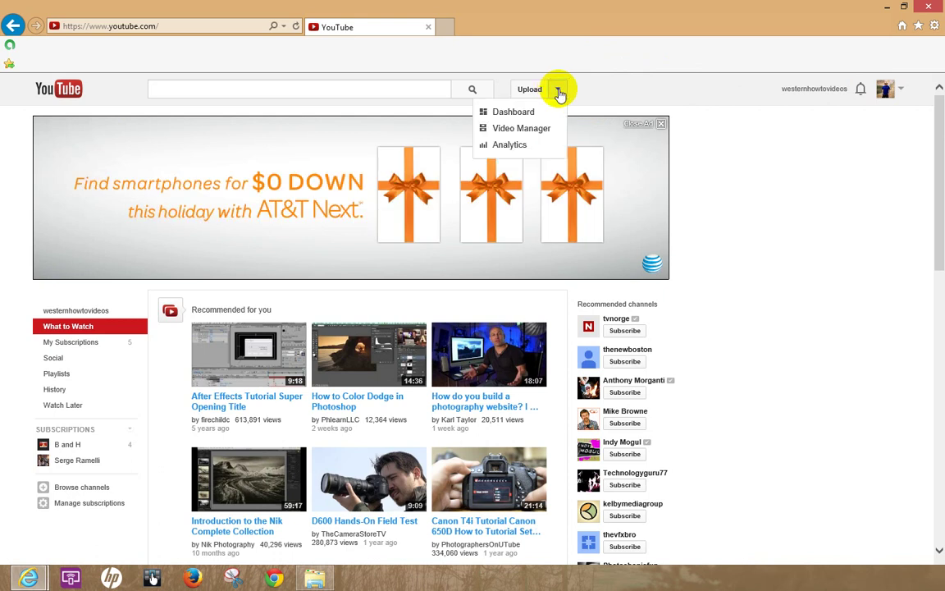
left_click(517, 132)
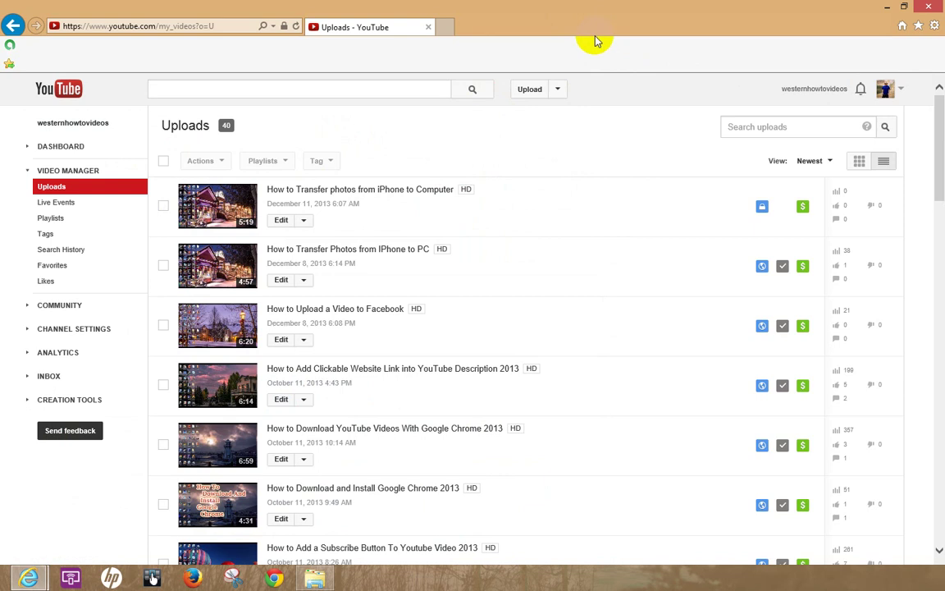
scroll(551, 207, "down", 1)
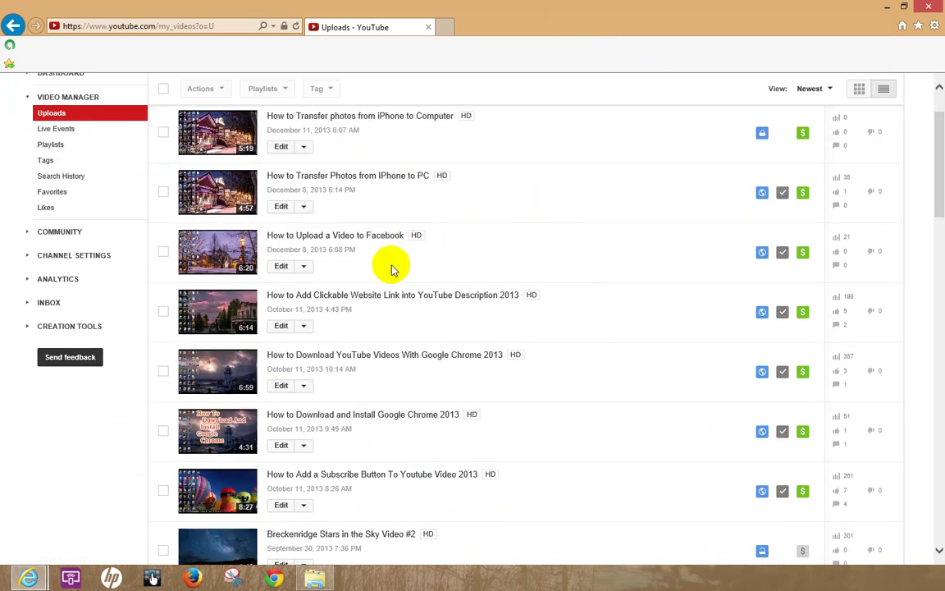
left_click(279, 267)
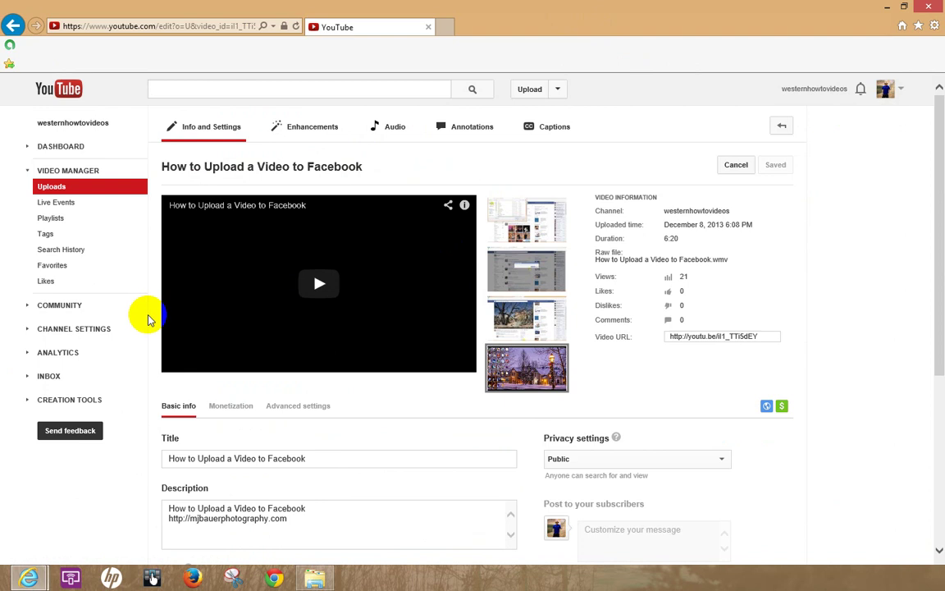
scroll(152, 316, "down", 3)
scroll(152, 315, "up", 2)
scroll(151, 320, "up", 2)
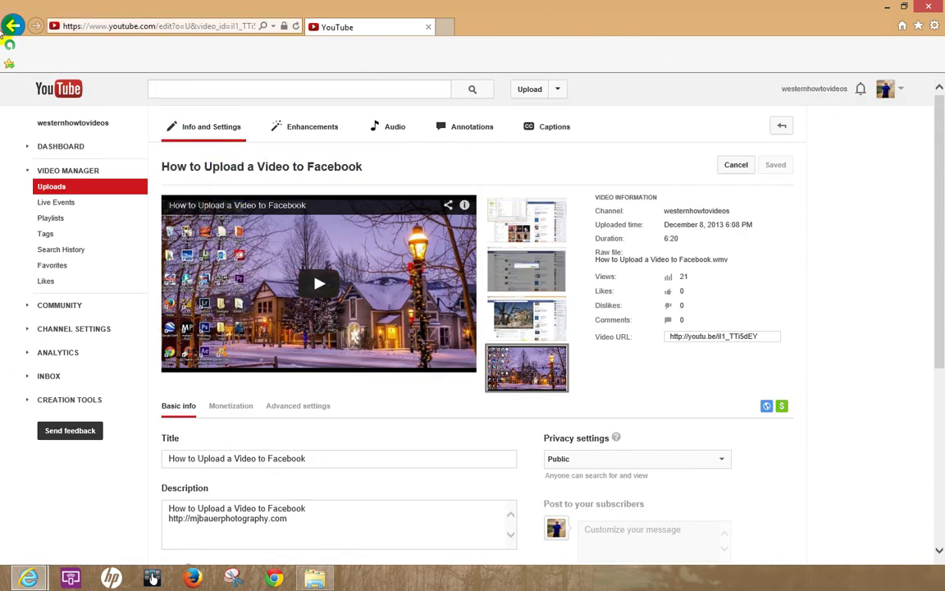
left_click(11, 28)
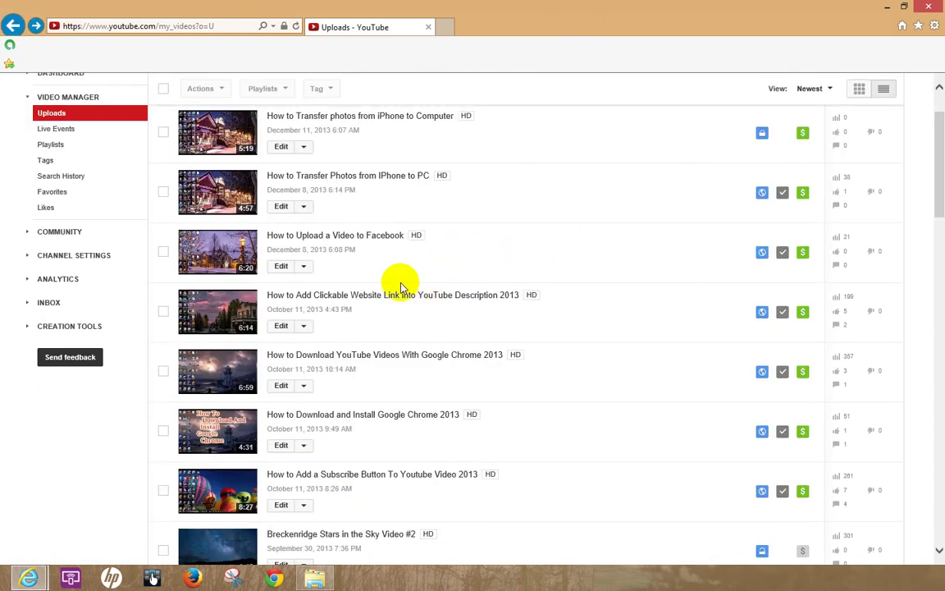
Open the watch page of the uploaded video "How to Upload a Video to Facebook".
left_click(351, 237)
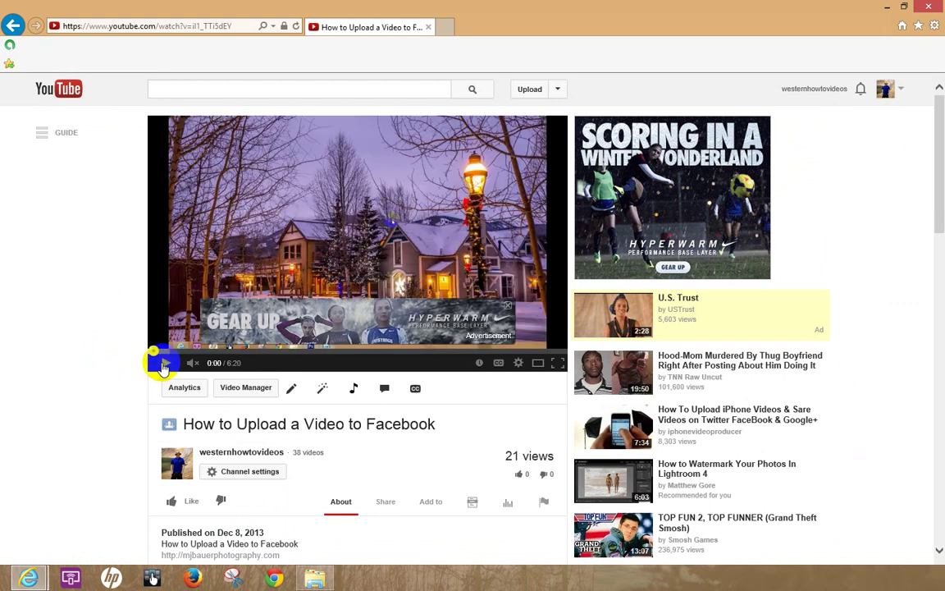
Show the sharing options of the "How to Upload a Video to Facebook" video and copy its short link.
scroll(105, 380, "down", 2)
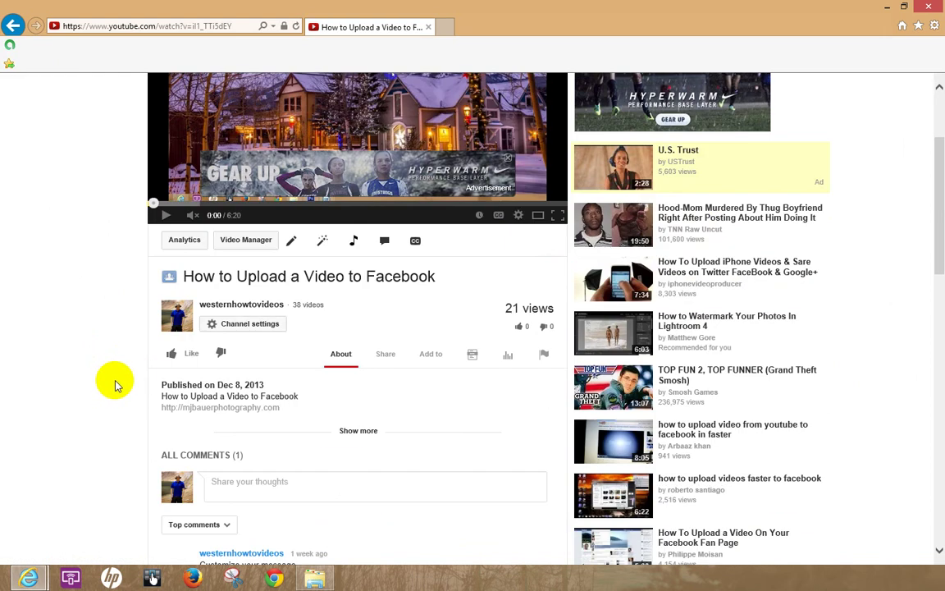
left_click(385, 354)
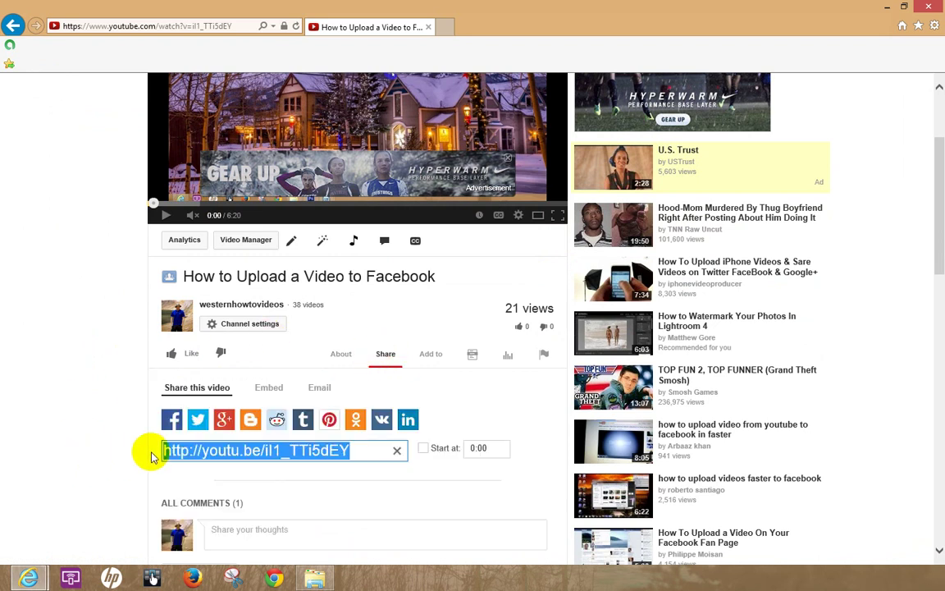
right_click(264, 453)
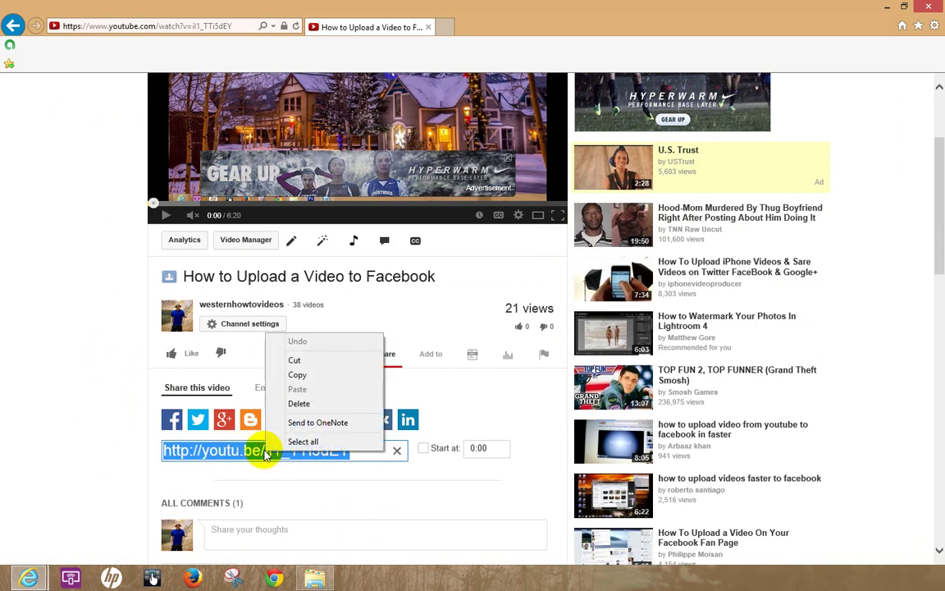
left_click(310, 383)
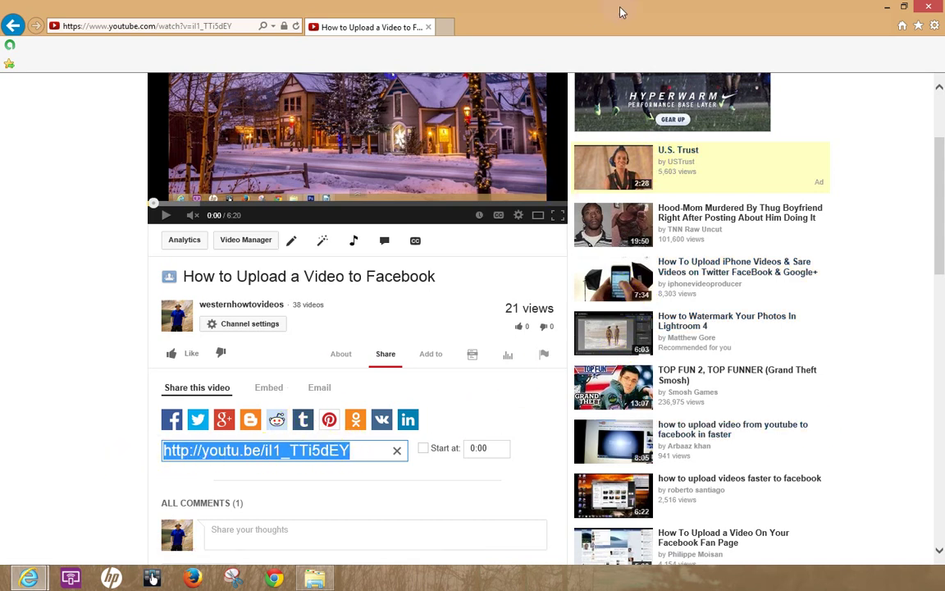
Return to the annotation editor window and paste the copied video link as the note's link target.
left_click(892, 8)
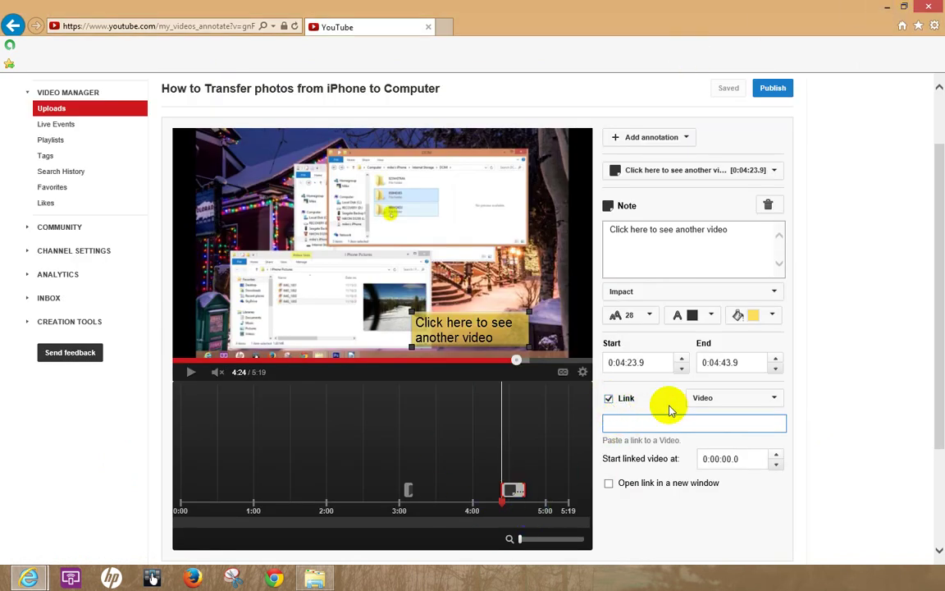
right_click(621, 424)
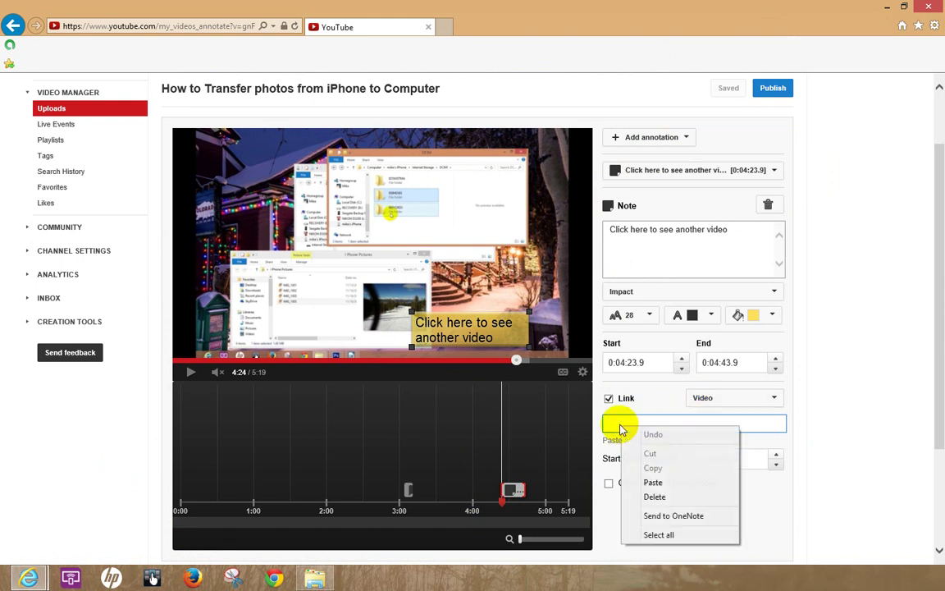
left_click(657, 483)
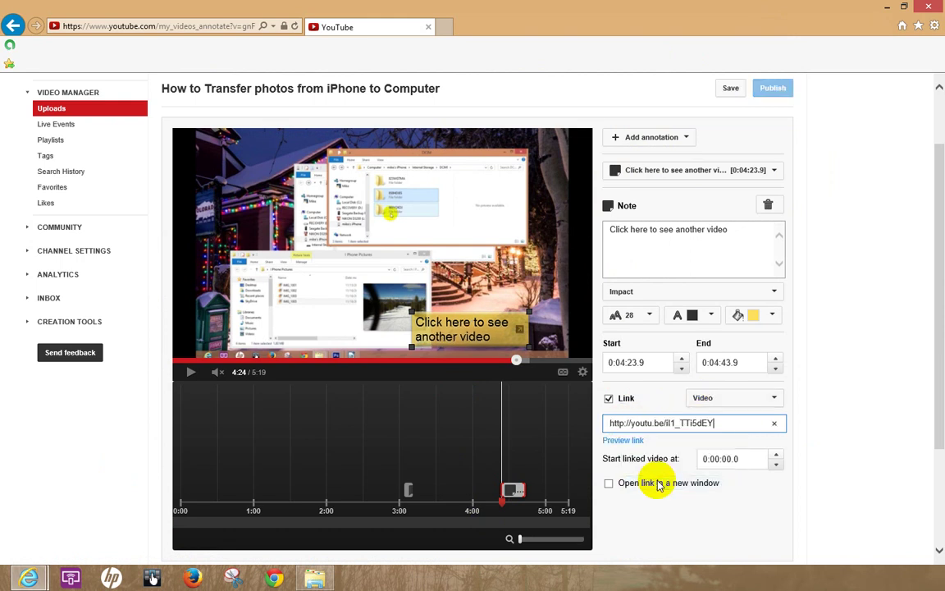
Preview the note's video link in its own tab, then close that tab.
left_click(629, 442)
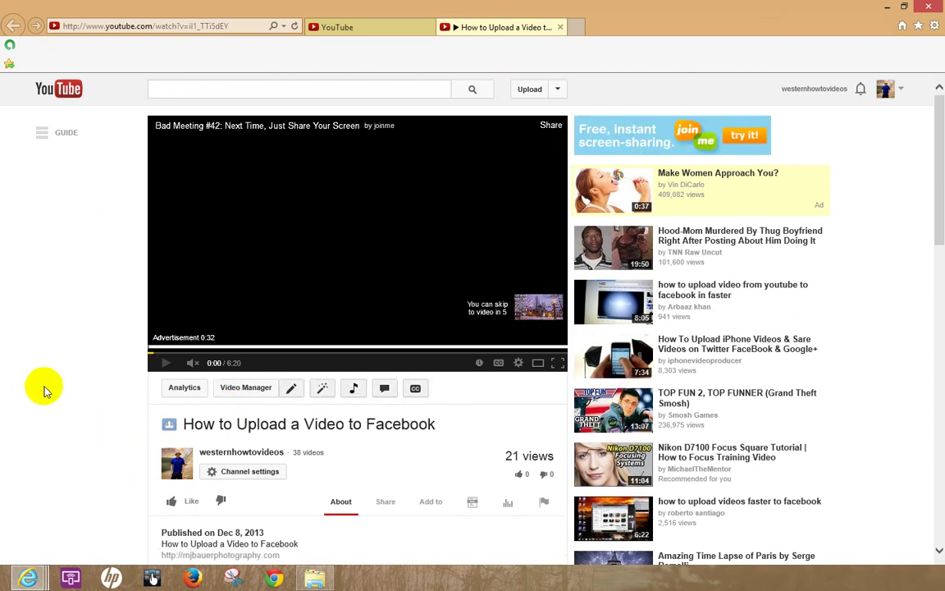
left_click(166, 363)
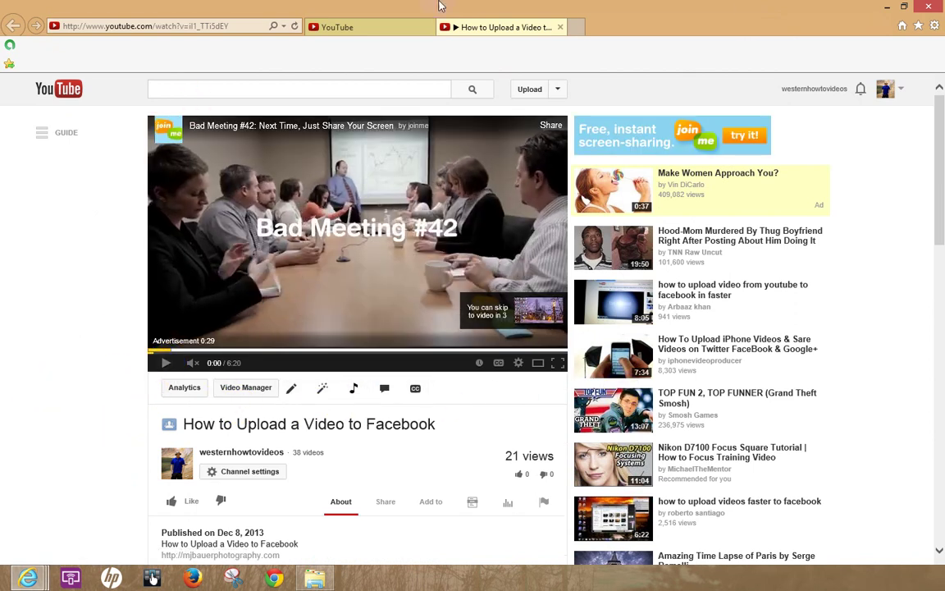
left_click(561, 29)
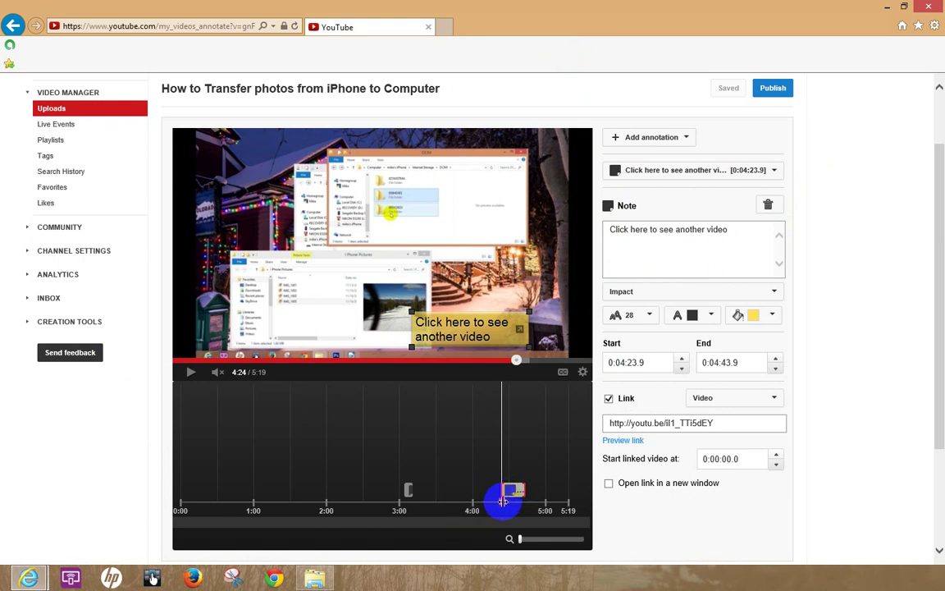
Play the video through the note's time range, pause at 4:36, and set the note's link to open in a new window.
left_click_drag(500, 502, 497, 501)
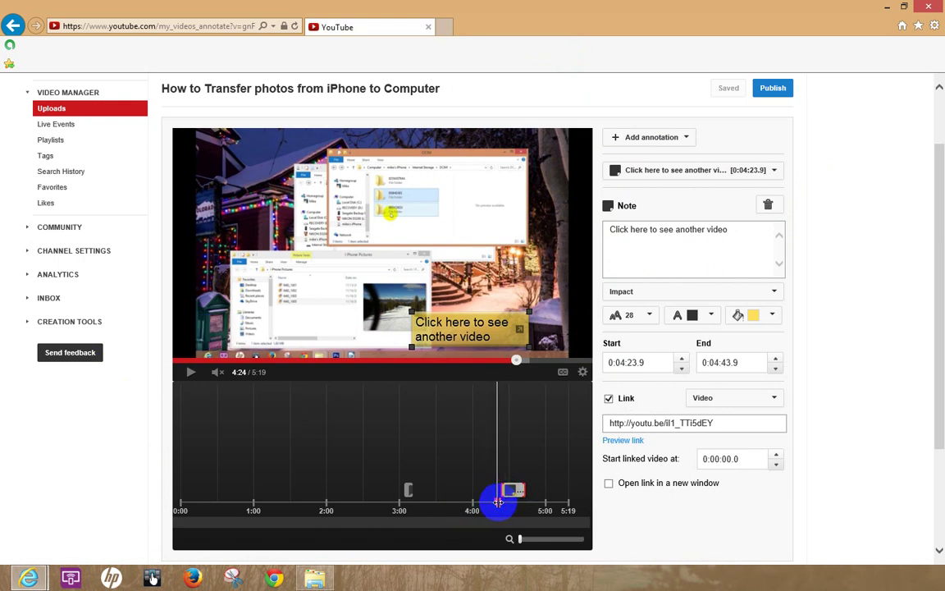
left_click(189, 373)
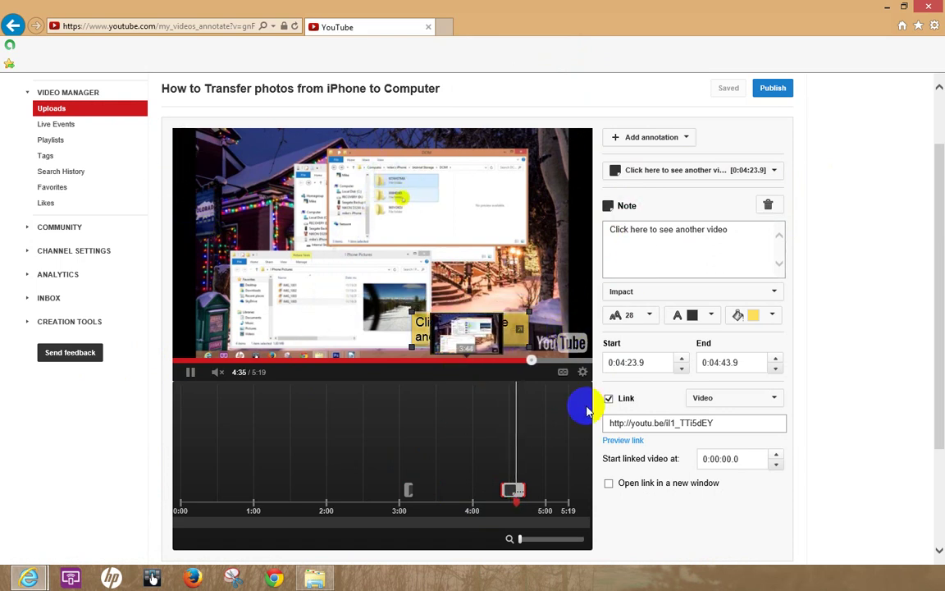
left_click(190, 374)
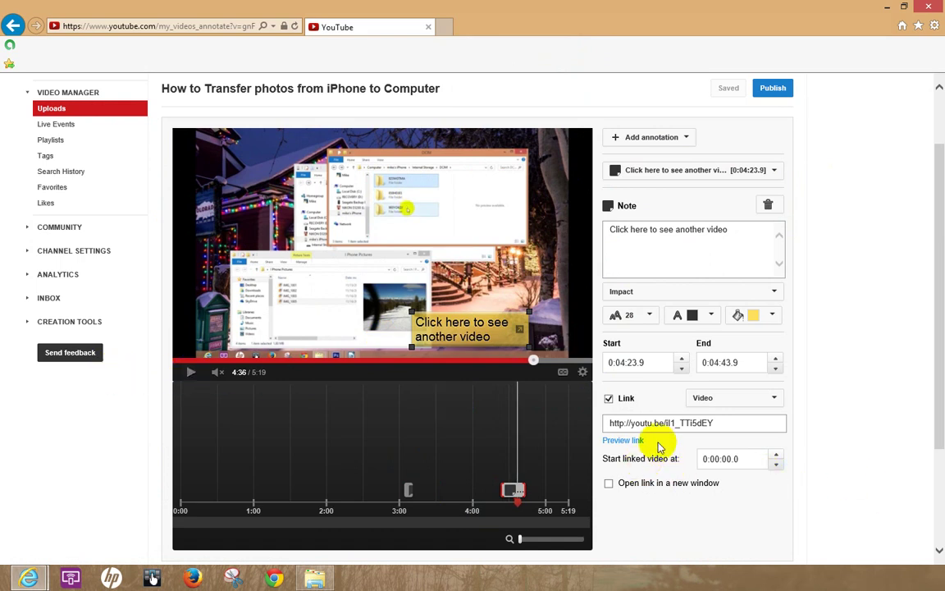
left_click(609, 484)
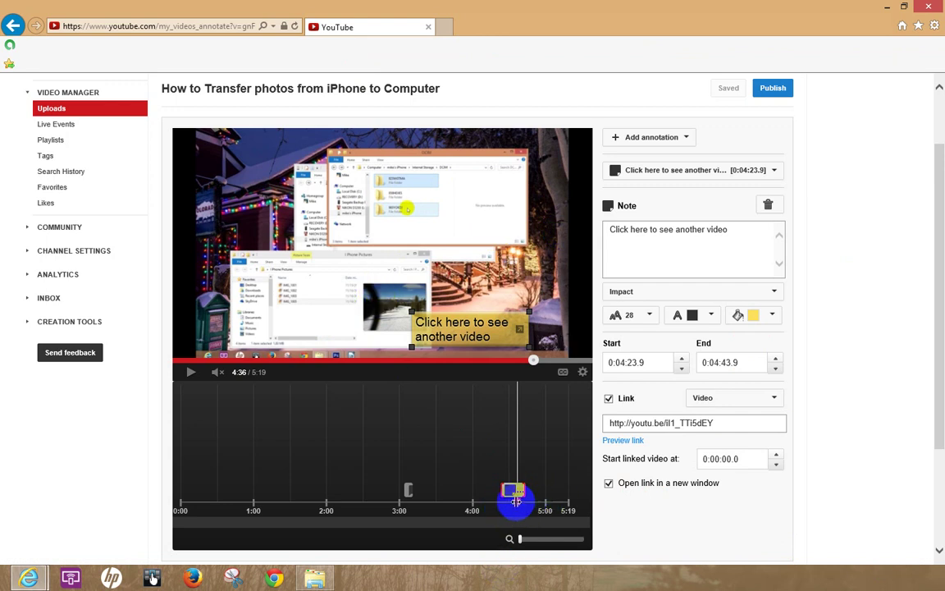
Move to the end screen with the two graphic buttons and add a Spotlight annotation starting at 0:04:58.5.
left_click_drag(515, 502, 549, 498)
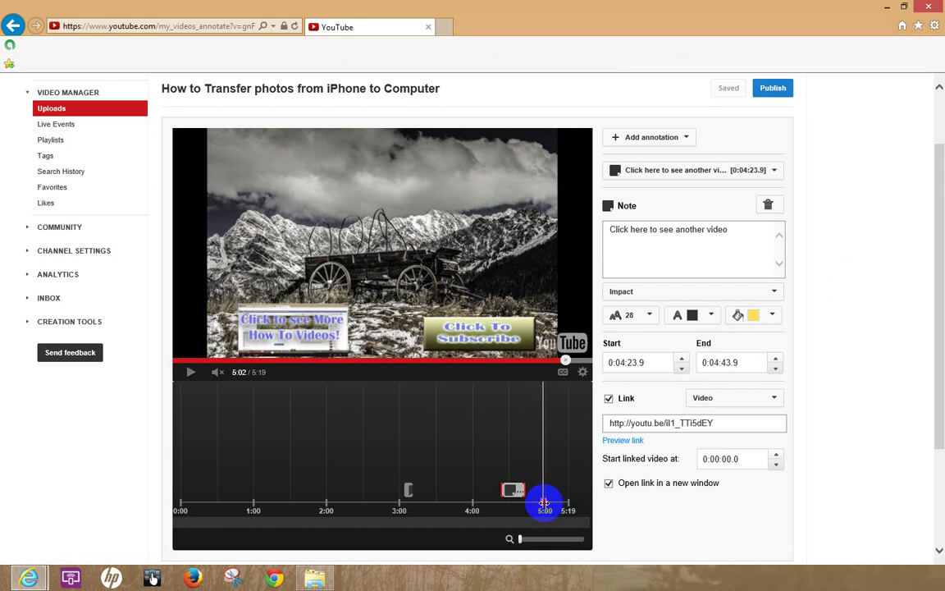
left_click(189, 373)
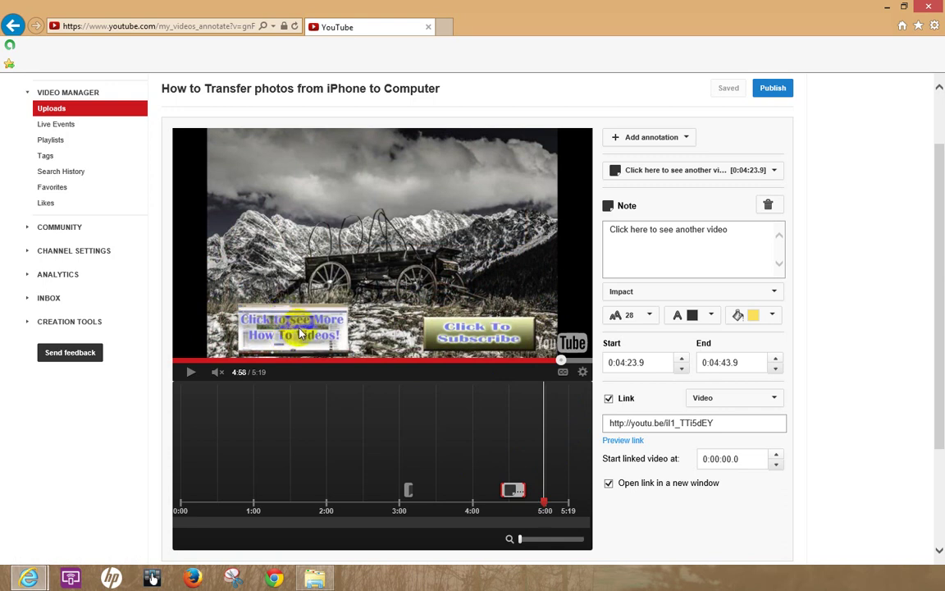
left_click(685, 137)
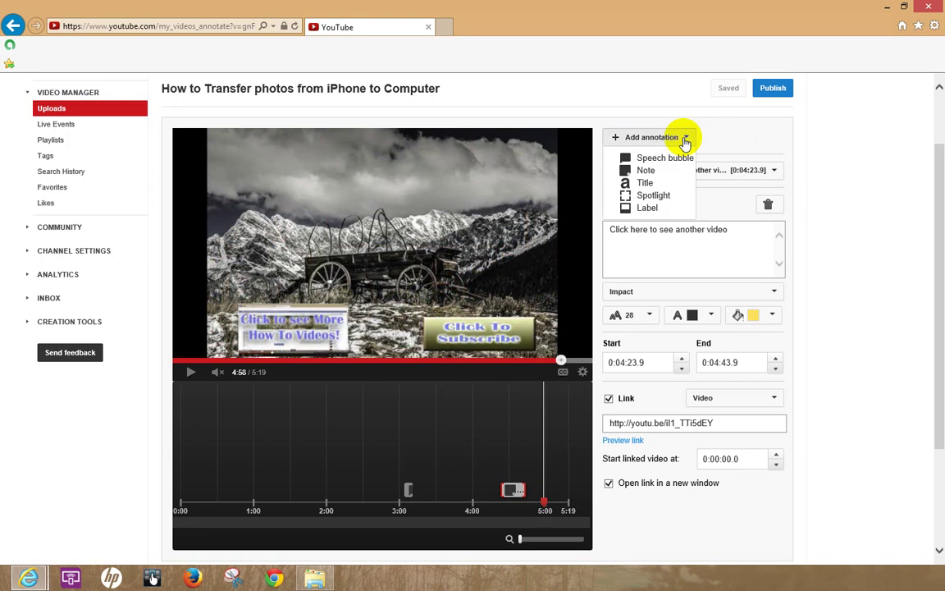
left_click(655, 196)
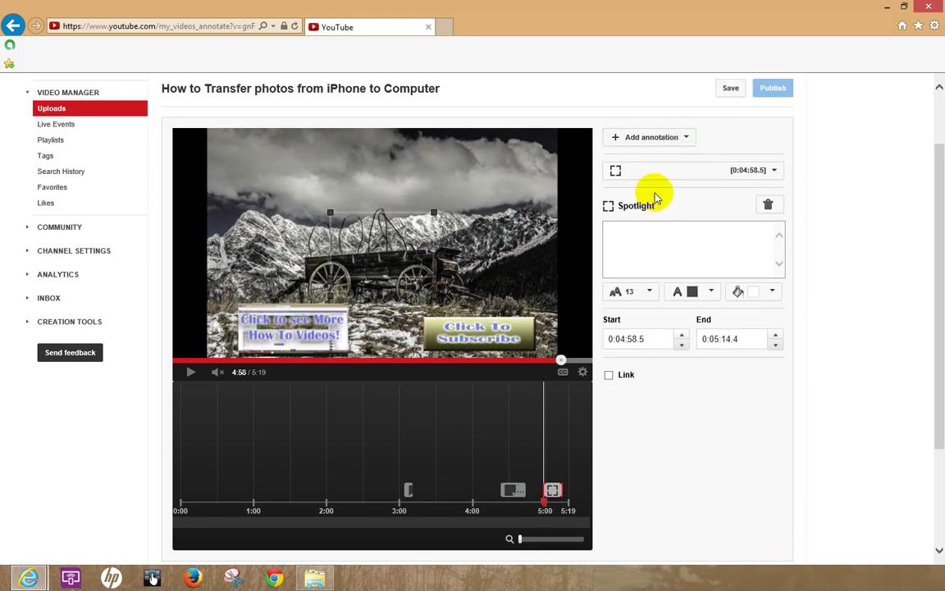
Move and resize the spotlight frame so it surrounds the "Click to see More How To Videos!" graphic.
mouse_move(378, 238)
left_mouse_down()
mouse_move(363, 267)
mouse_move(285, 317)
left_mouse_up()
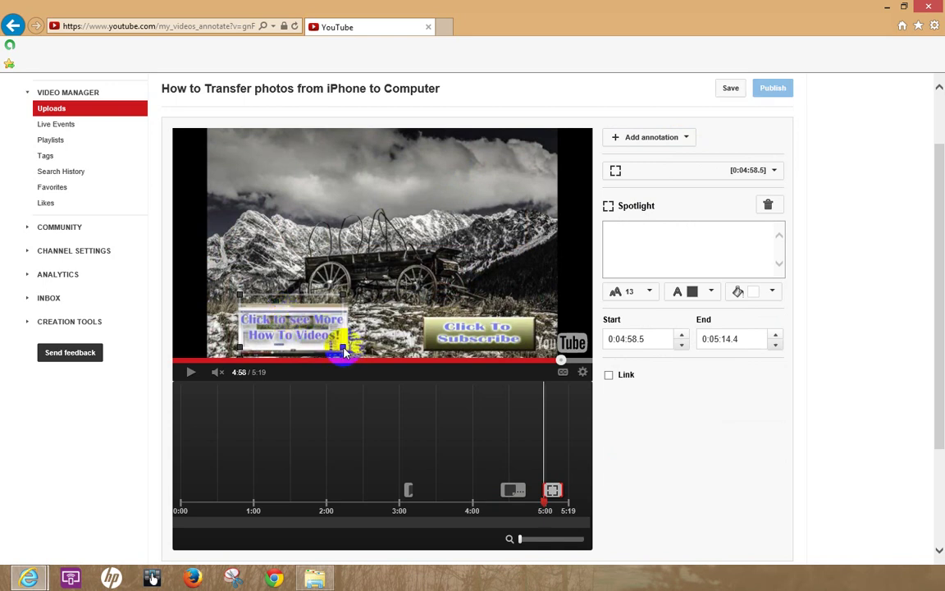
left_click_drag(354, 351, 351, 300)
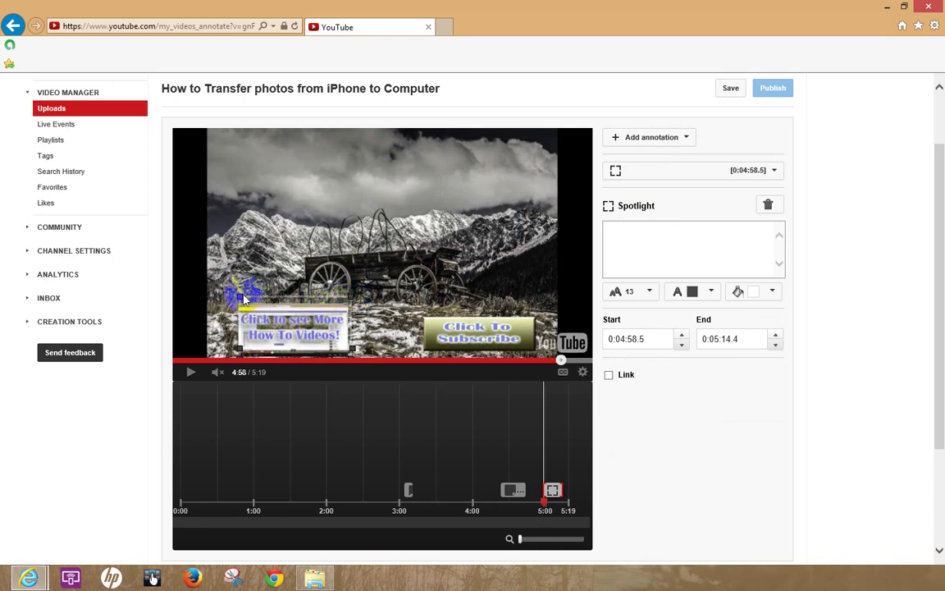
left_click_drag(240, 297, 234, 299)
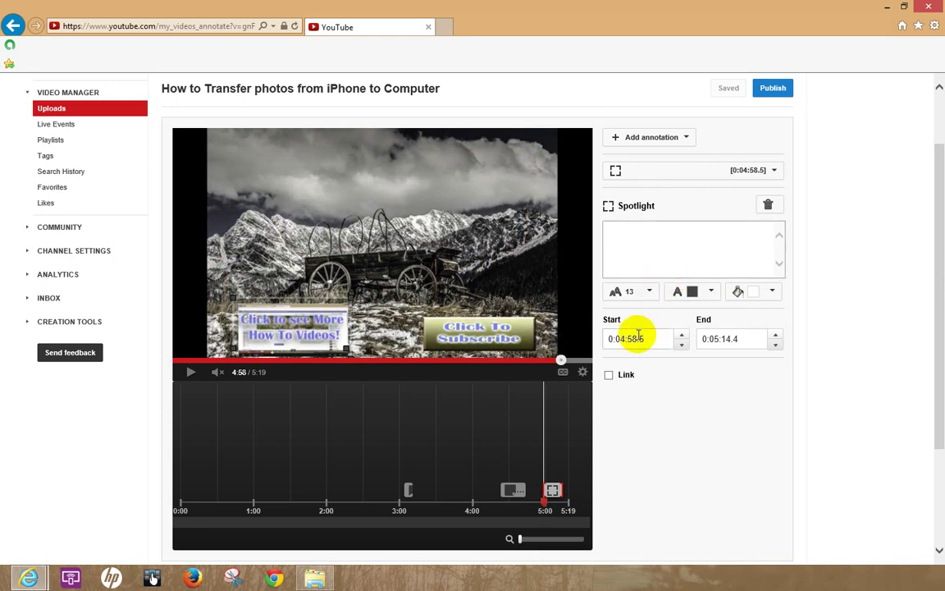
Enable a link on the spotlight, set its type to Channel, and enter westernhowtovideos as the channel name.
left_click(609, 375)
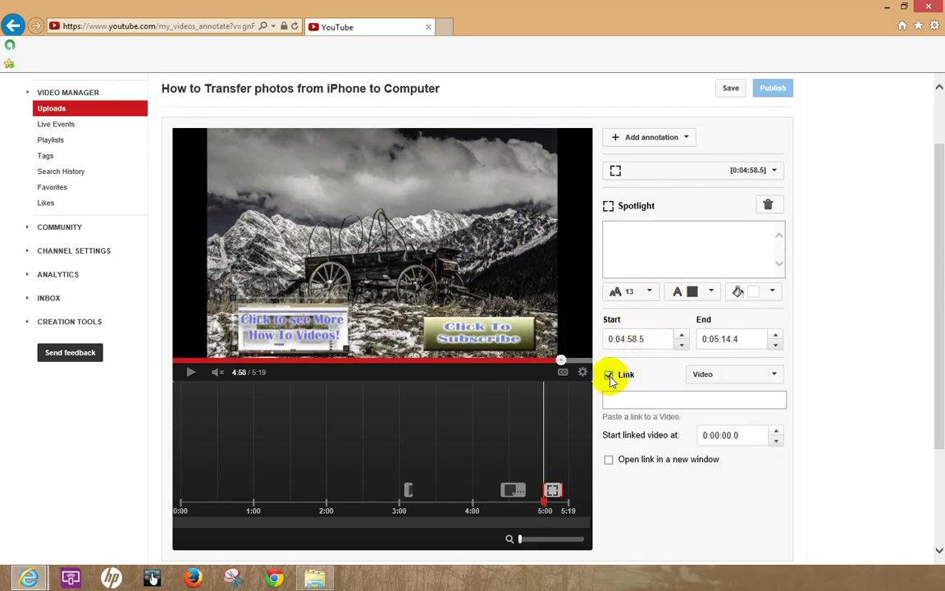
left_click(776, 376)
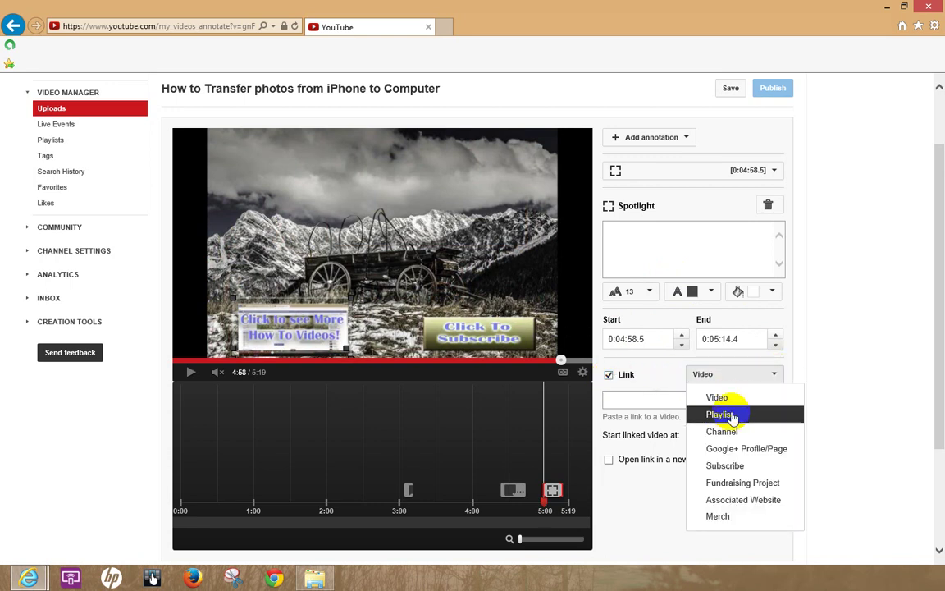
left_click(740, 433)
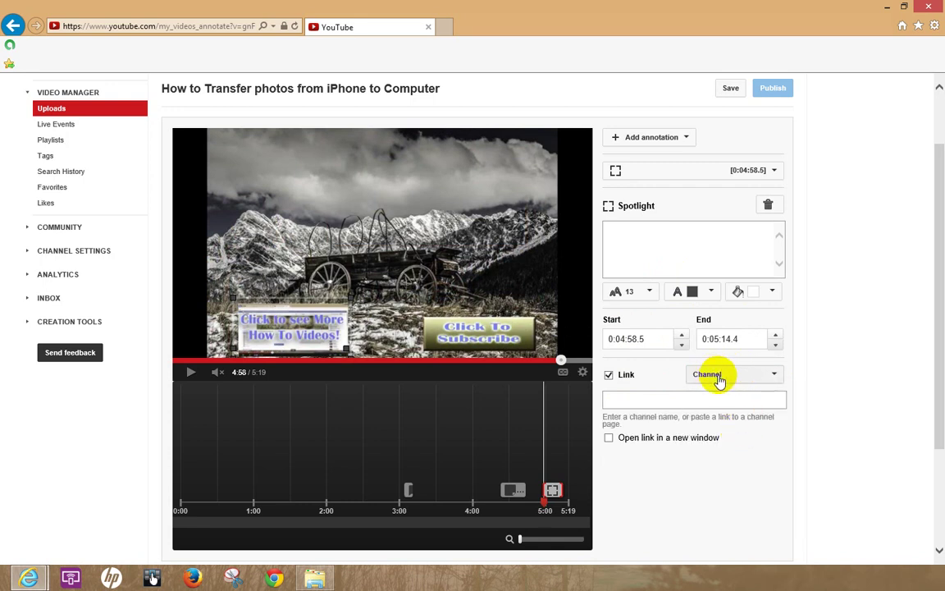
left_click(667, 399)
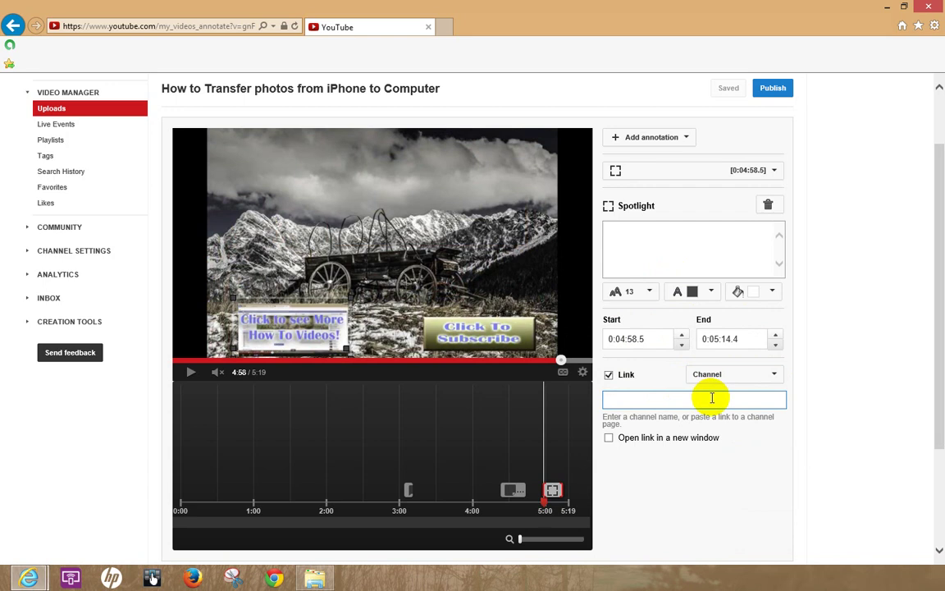
type("westernhowtovideos")
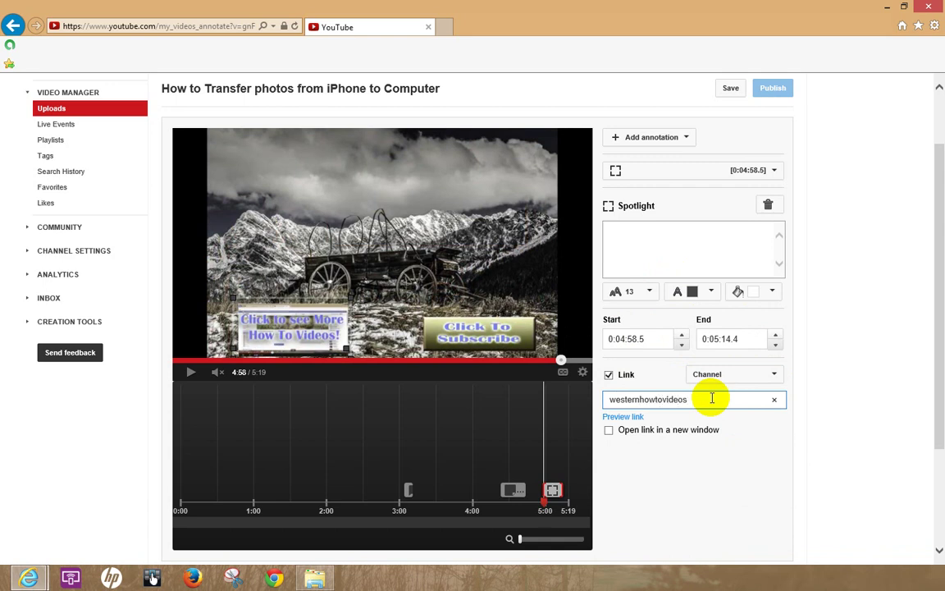
Preview the spotlight's channel link, look through the channel page's popular and recent uploads, and close its tab.
left_click(628, 418)
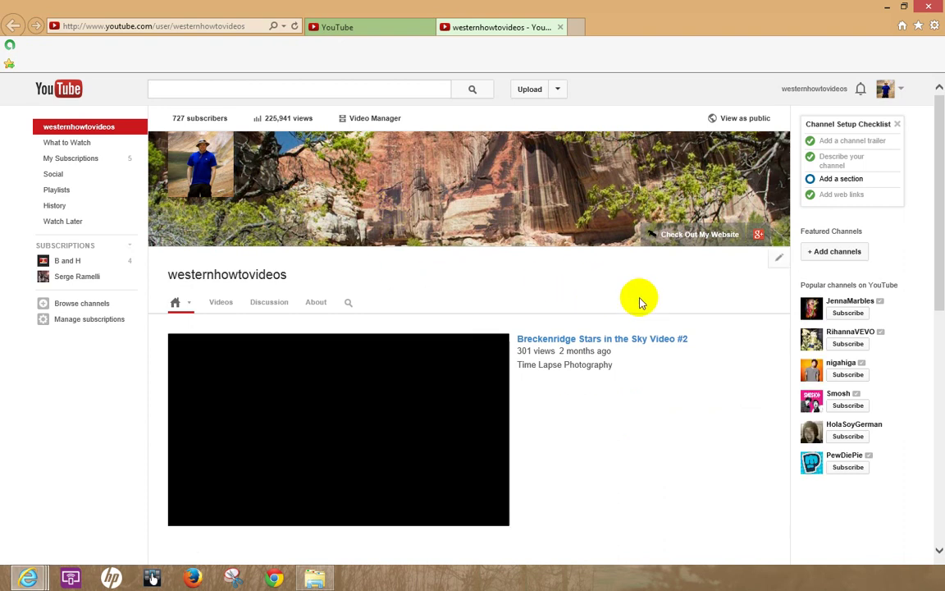
scroll(640, 303, "down", 3)
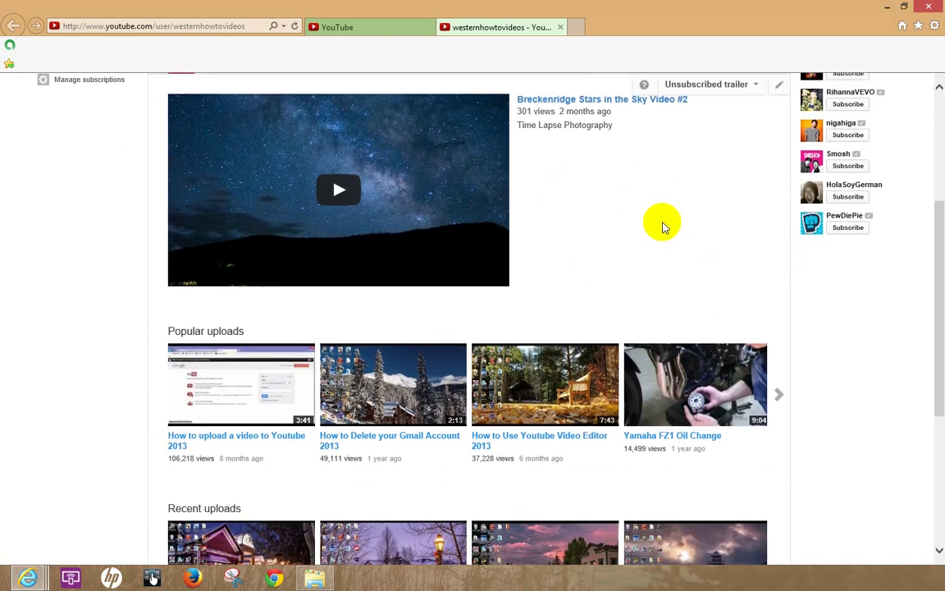
scroll(663, 225, "down", 3)
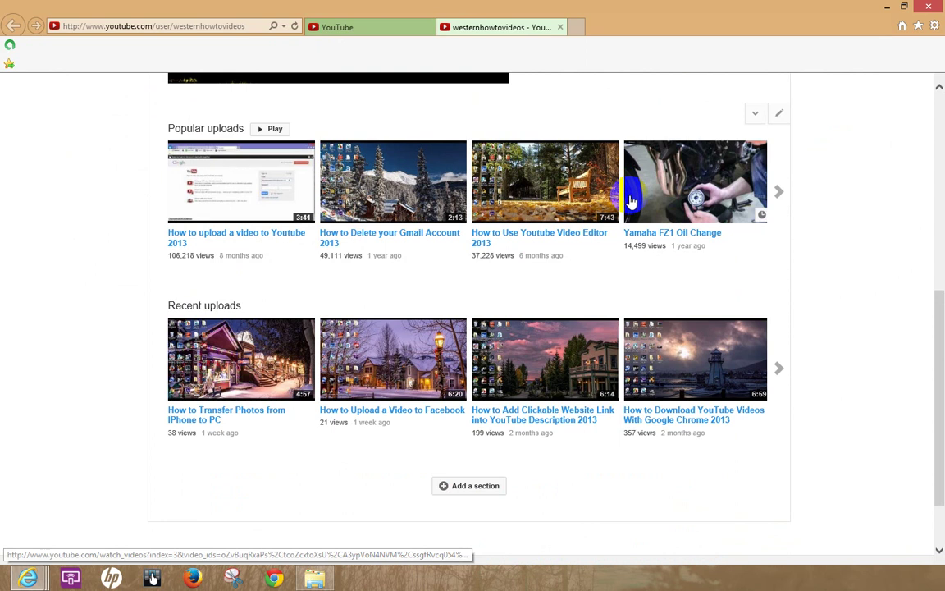
scroll(664, 260, "up", 6)
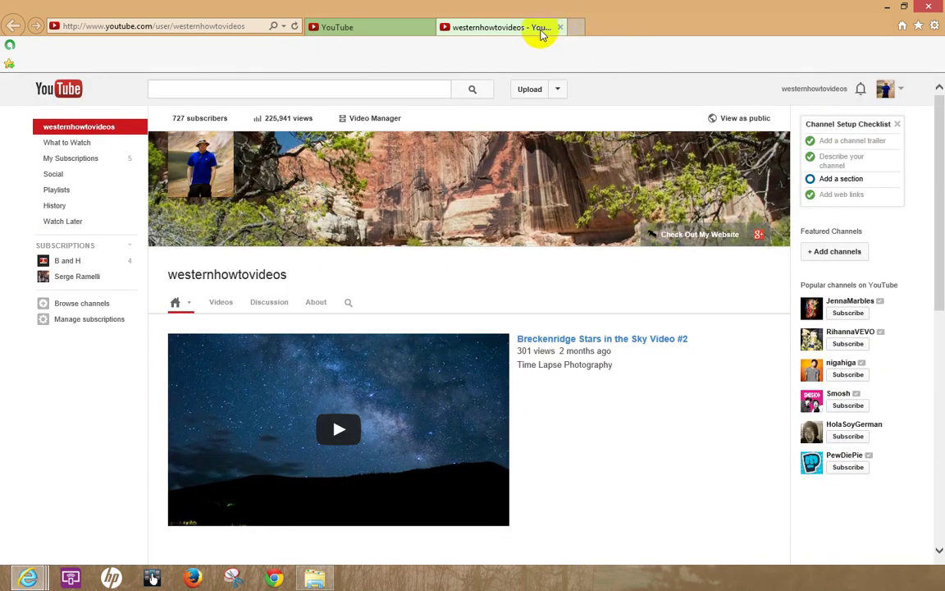
left_click(560, 27)
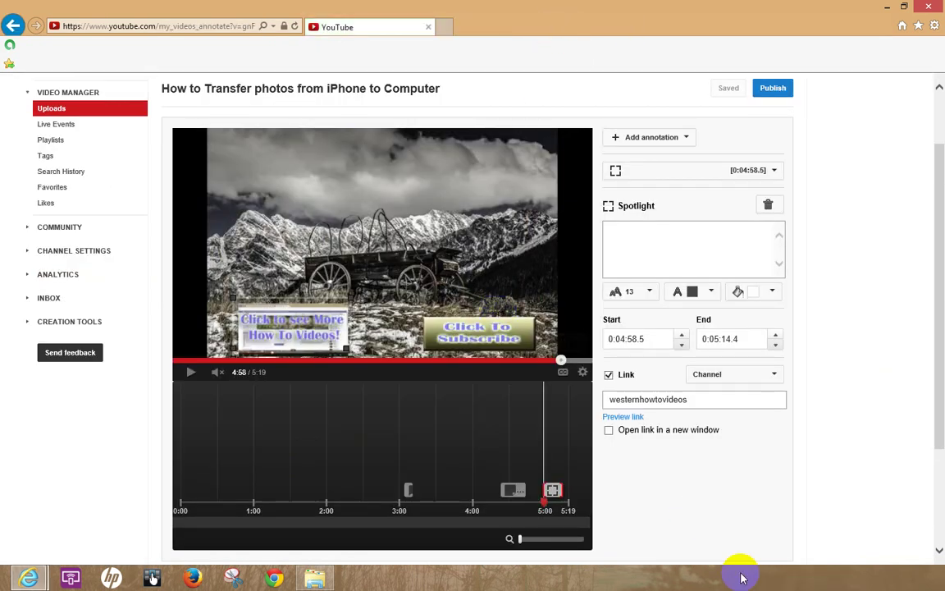
Set the spotlight's link to open in a new window and extend the spotlight's end to 0:05:18.2.
left_click(609, 431)
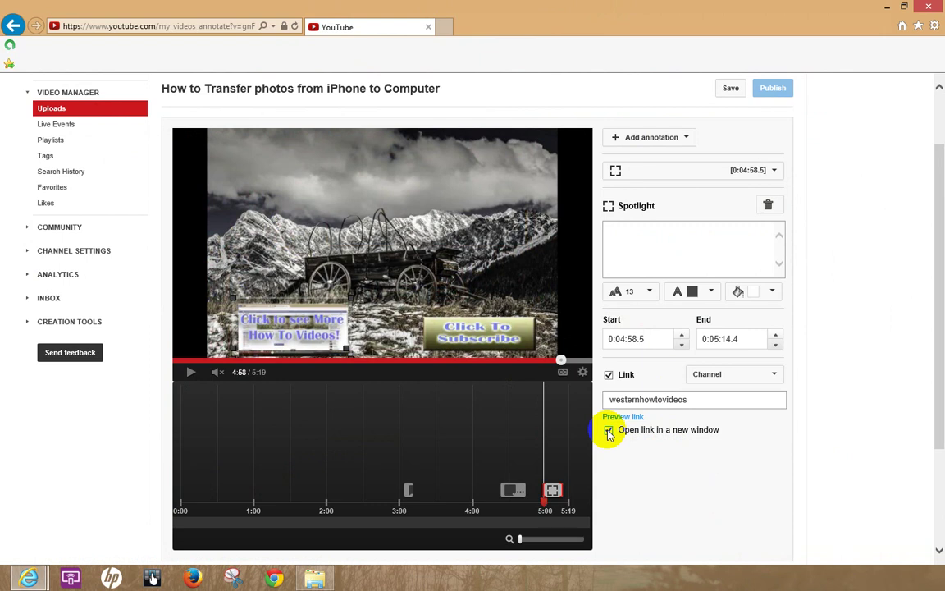
left_click(553, 488)
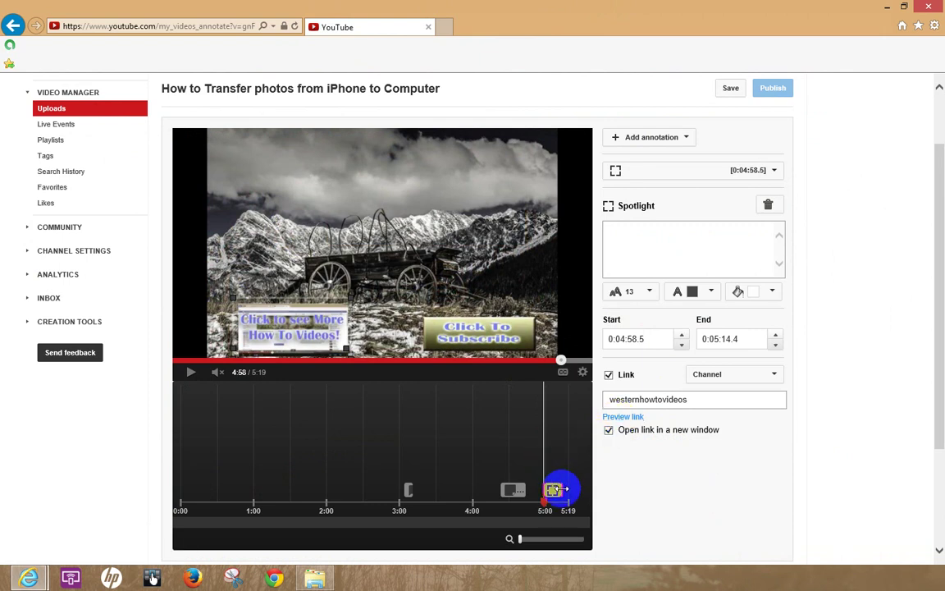
left_click(262, 221)
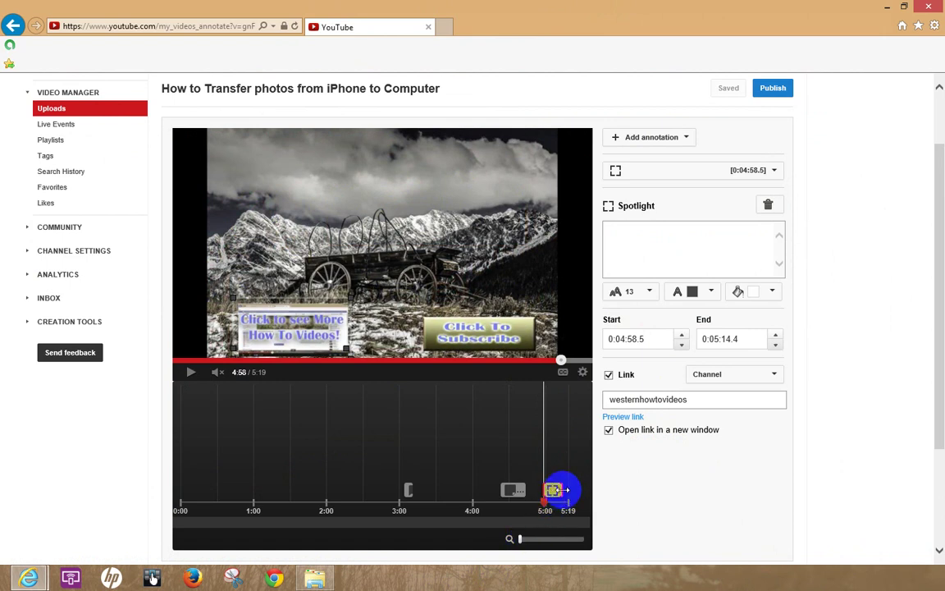
left_click_drag(571, 490, 580, 495)
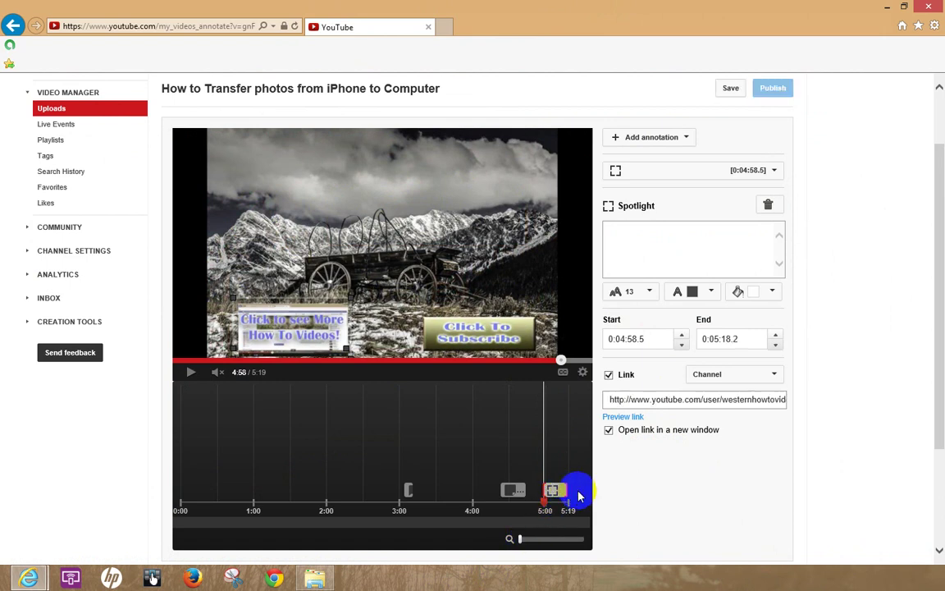
Add a second spotlight at the end screen and fit its frame around the "Click To Subscribe" graphic.
left_click(552, 489)
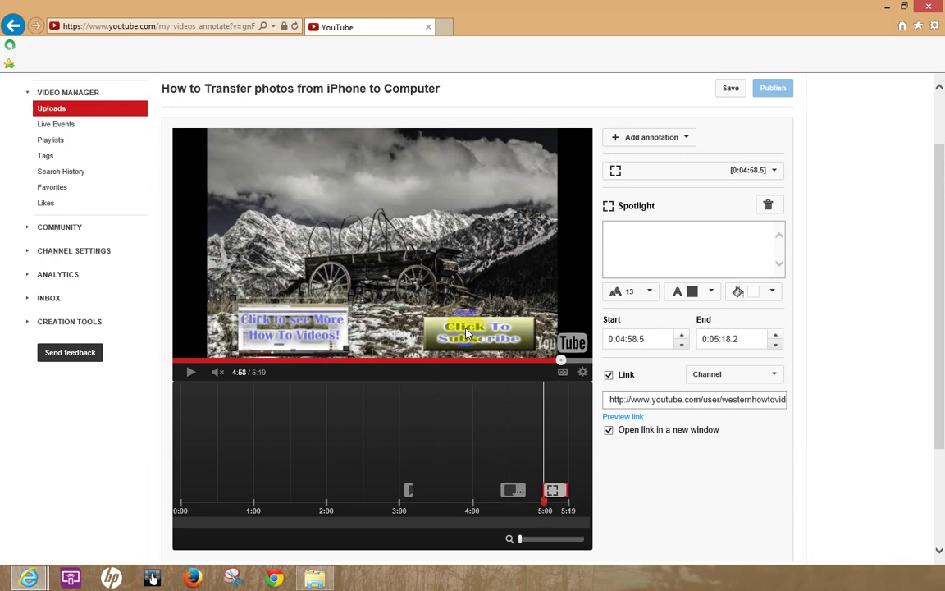
left_click(689, 141)
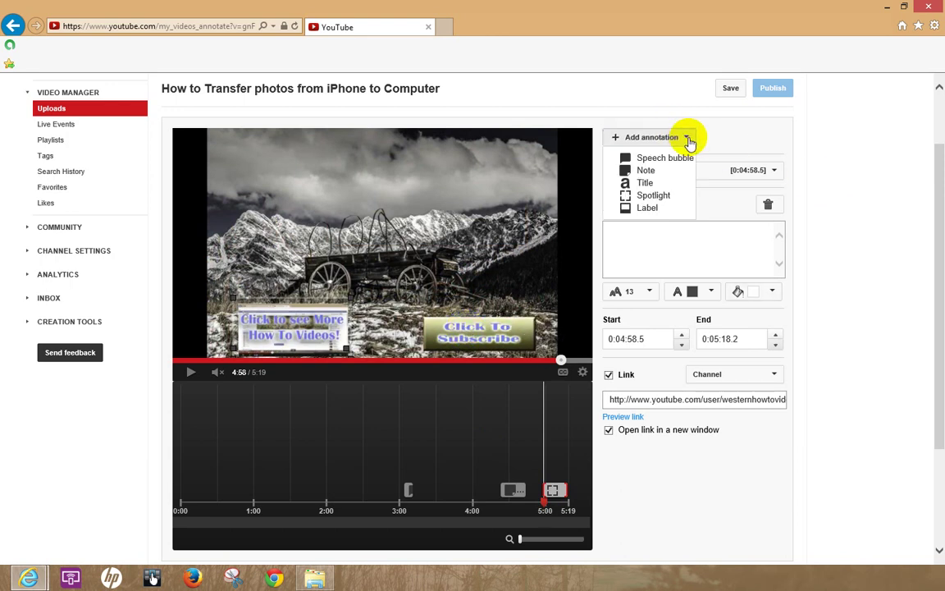
left_click(651, 197)
mouse_move(394, 220)
left_mouse_down()
mouse_move(376, 254)
mouse_move(483, 317)
mouse_move(480, 351)
left_mouse_up()
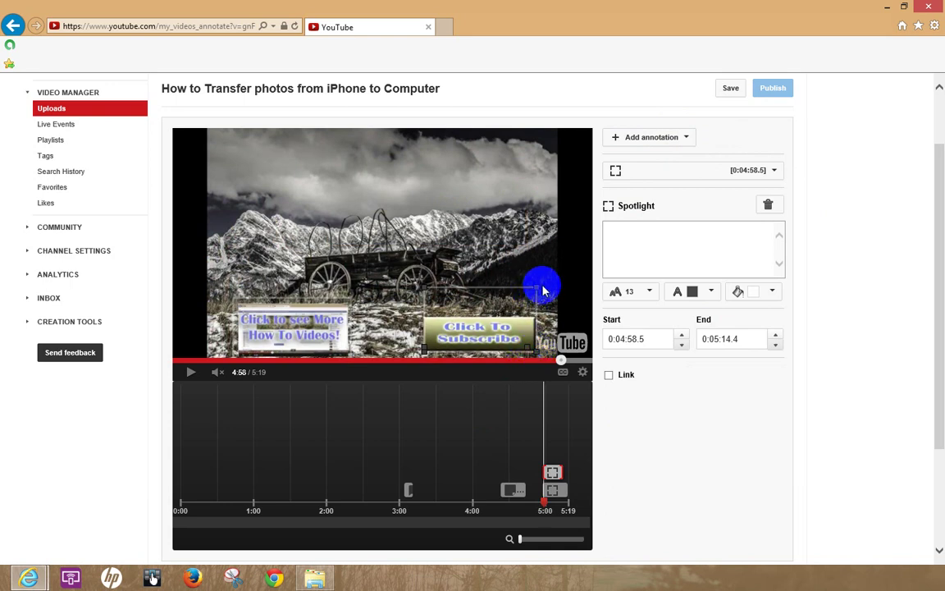
left_click_drag(535, 297, 537, 312)
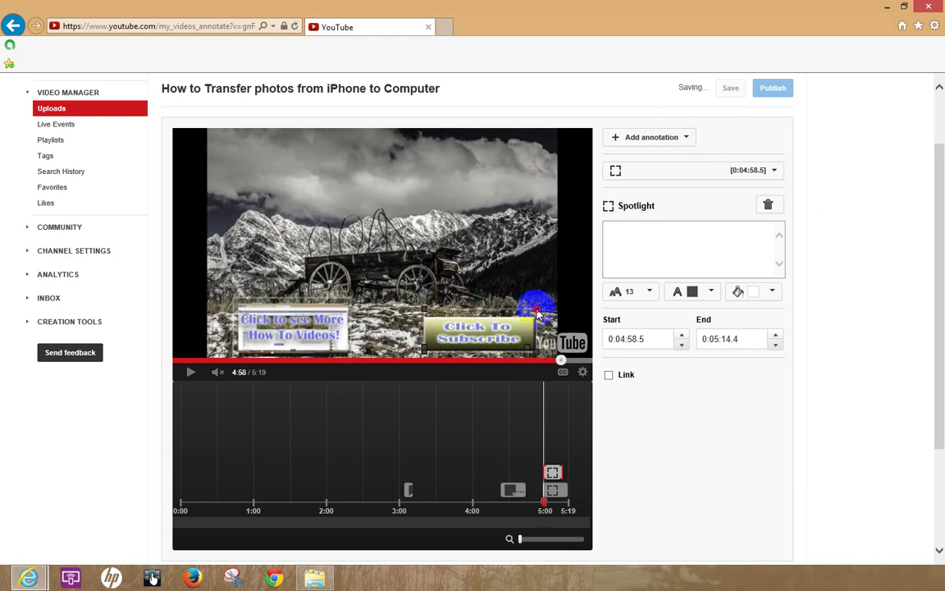
left_click(535, 312)
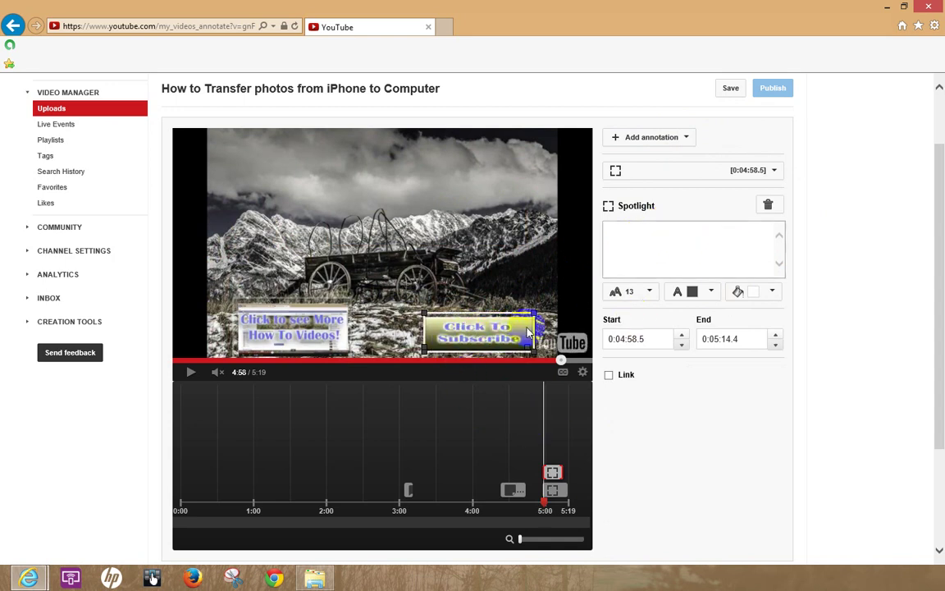
Give the new spotlight a Subscribe link to westernhowtovideos and extend its end to 0:05:18.2.
left_click(608, 375)
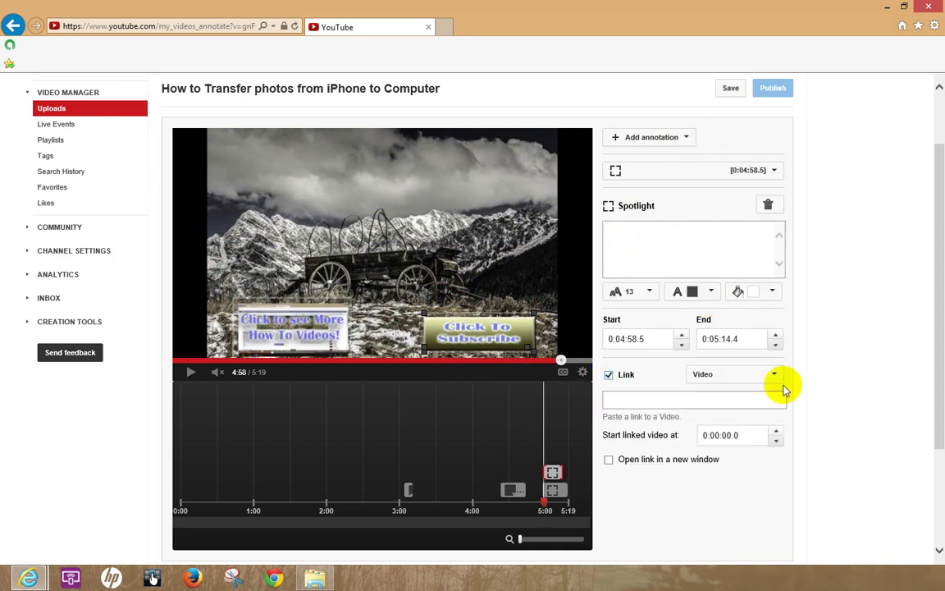
left_click(776, 375)
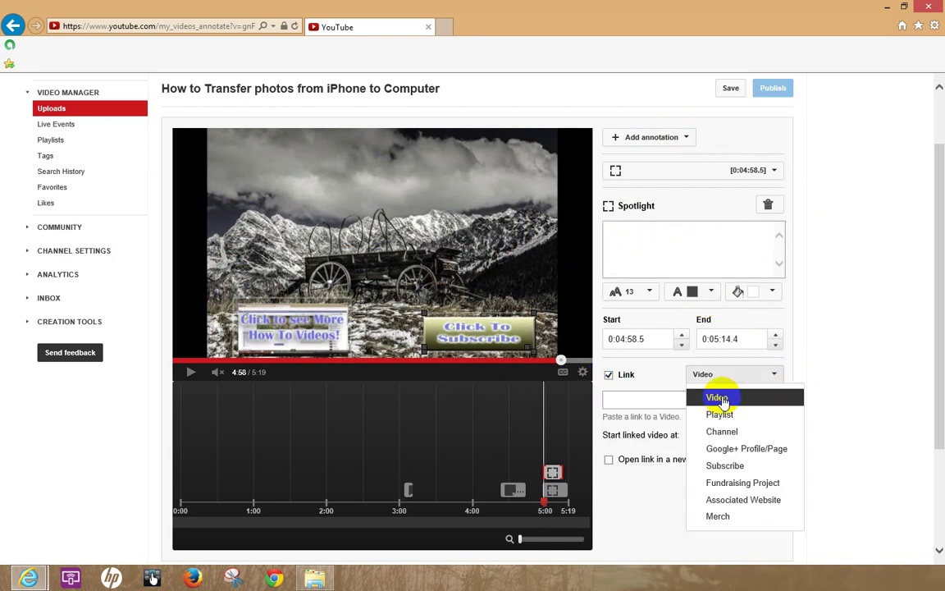
left_click(738, 467)
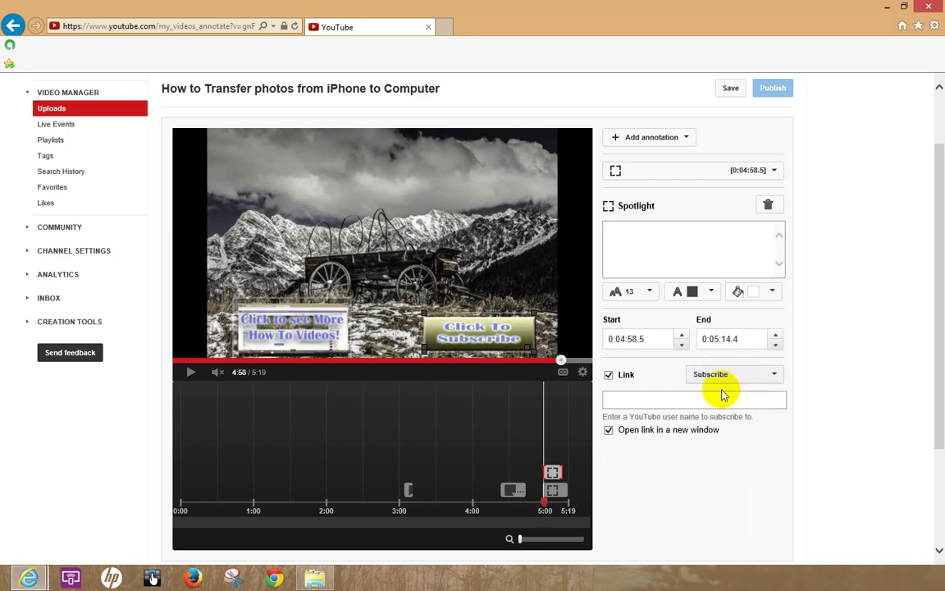
left_click(650, 401)
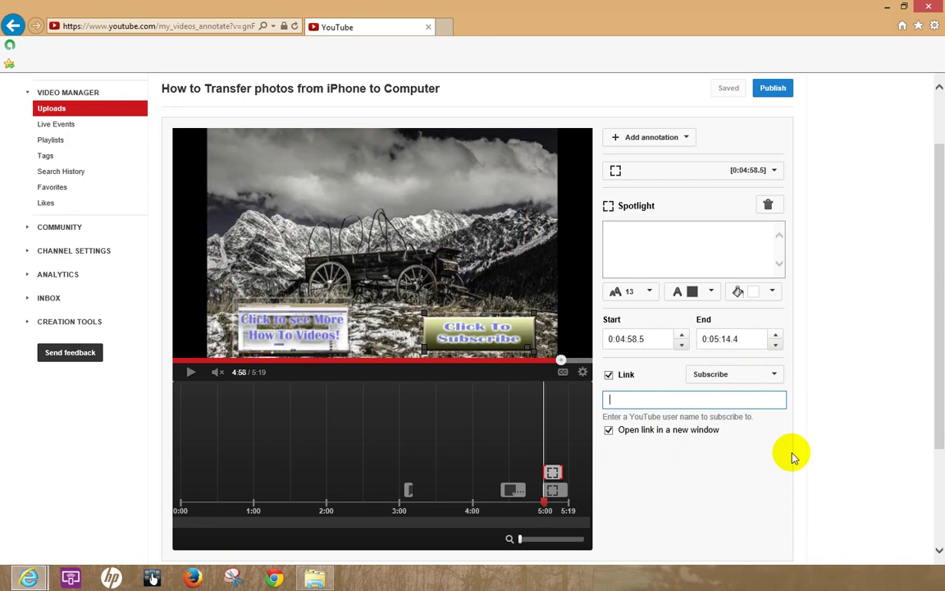
type("westernhowtovideos")
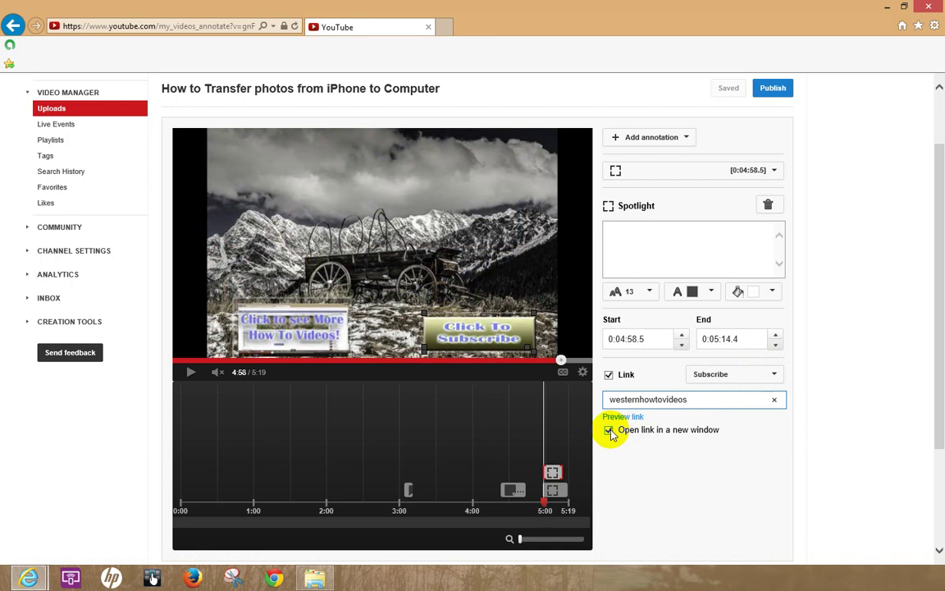
left_click(565, 471)
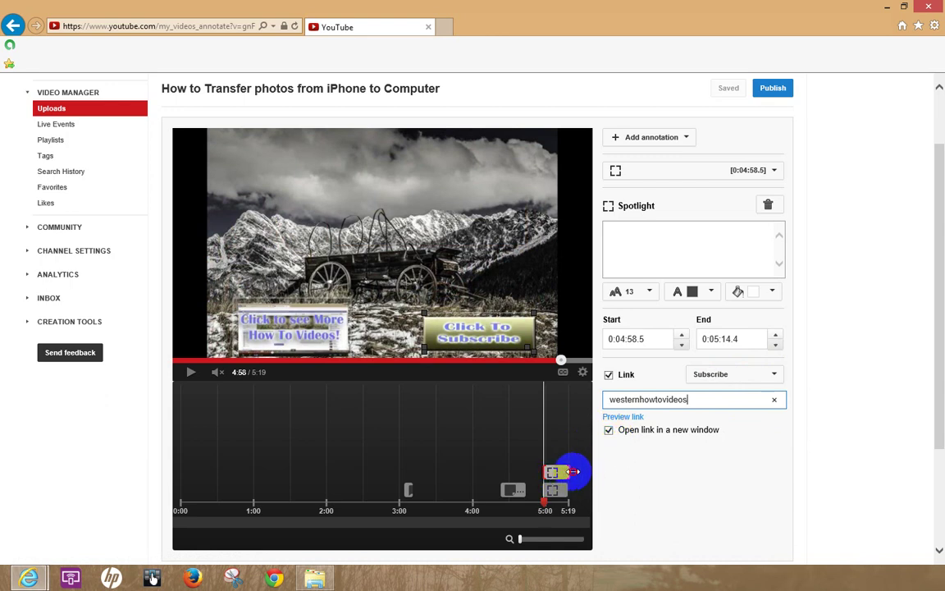
left_click_drag(573, 472, 574, 475)
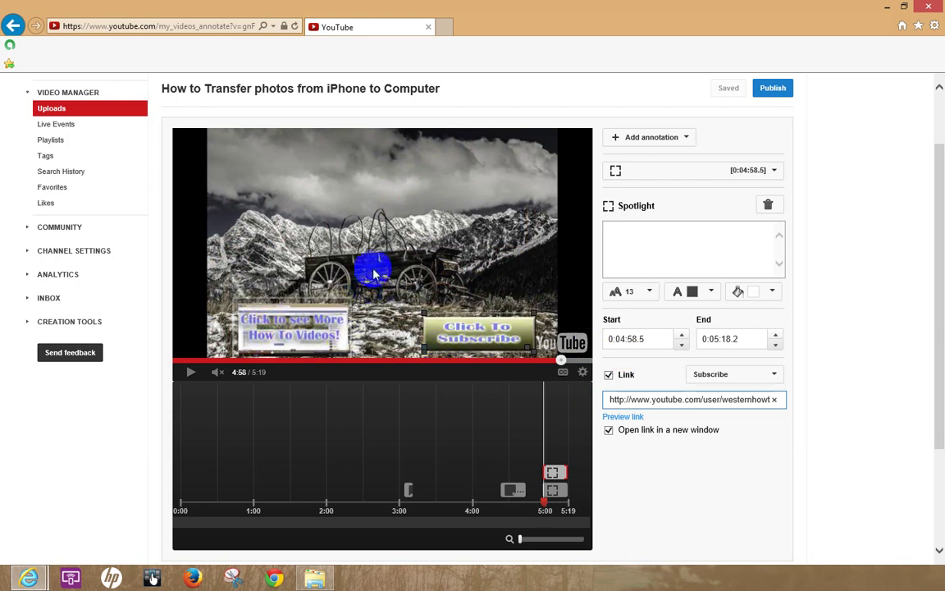
Delete the "Click here to see another video" note.
left_click(554, 492)
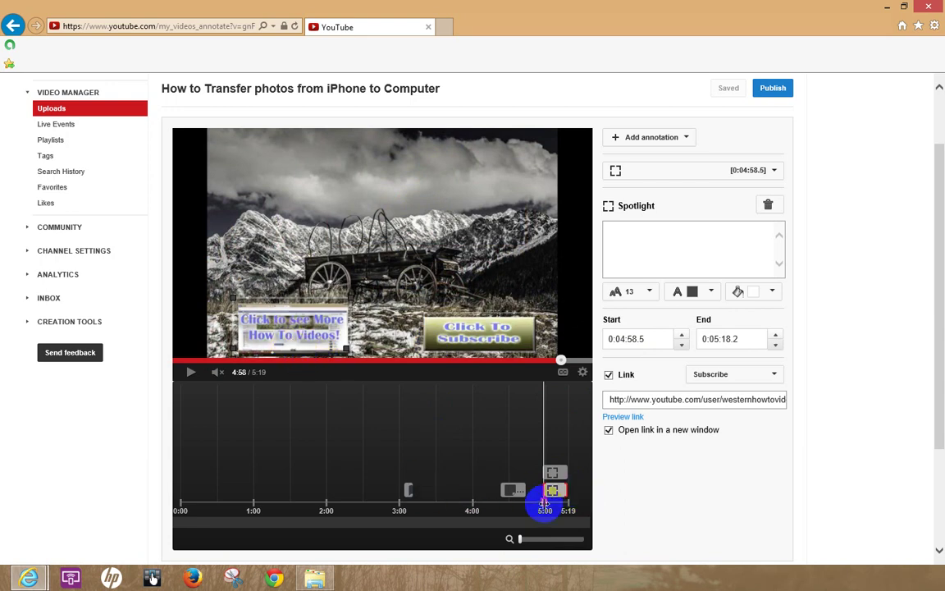
left_click_drag(545, 502, 511, 502)
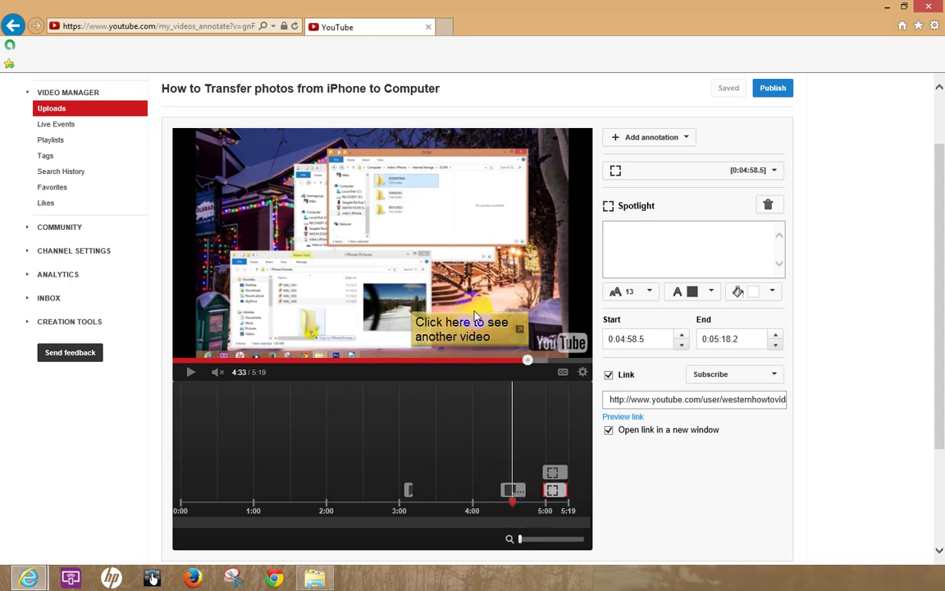
left_click(517, 490)
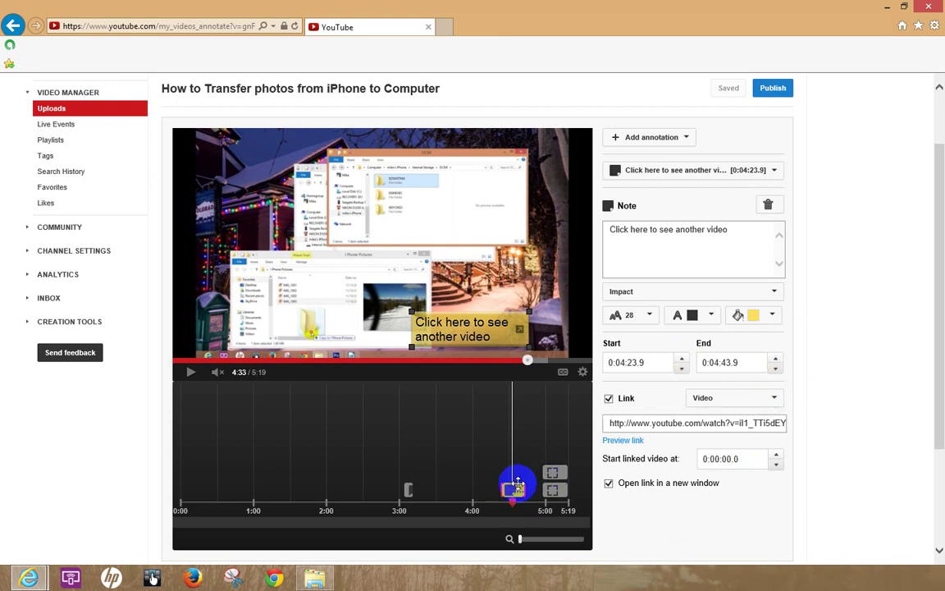
left_click(767, 208)
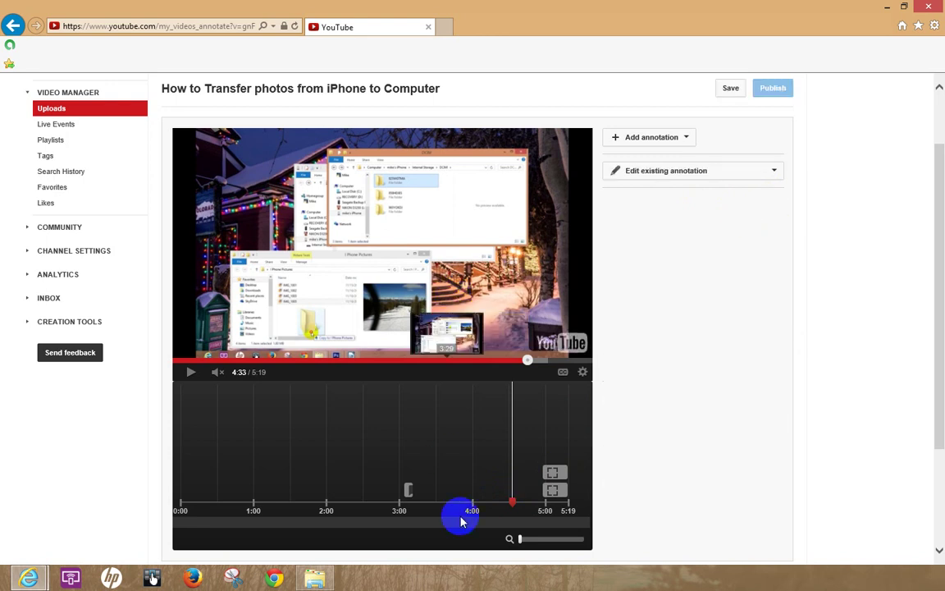
Add a new note starting at 0:04:32.0 and place it in the lower right part of the video picture.
mouse_move(512, 500)
left_mouse_down()
mouse_move(411, 500)
mouse_move(551, 511)
mouse_move(513, 499)
left_mouse_up()
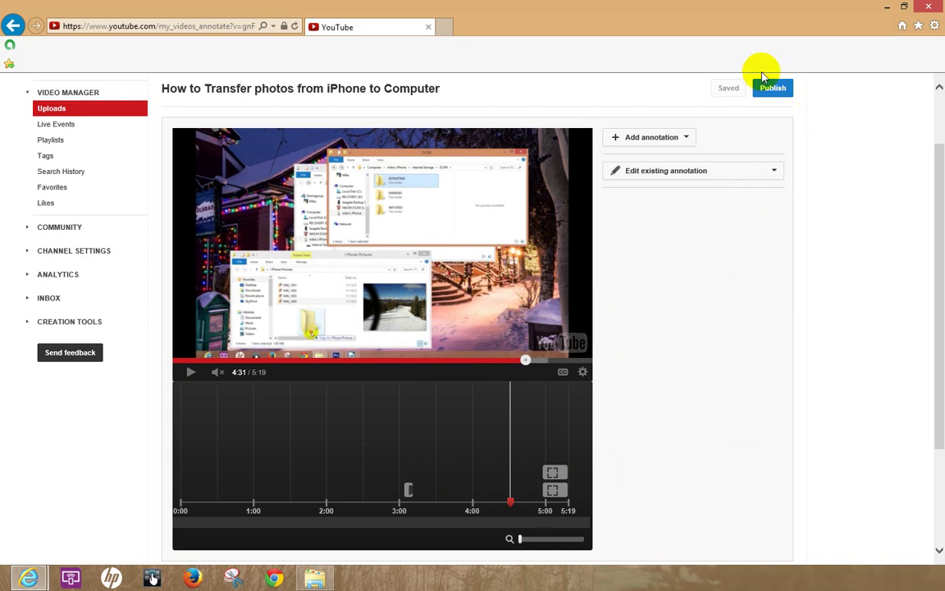
left_click(490, 493)
left_click_drag(516, 504, 513, 502)
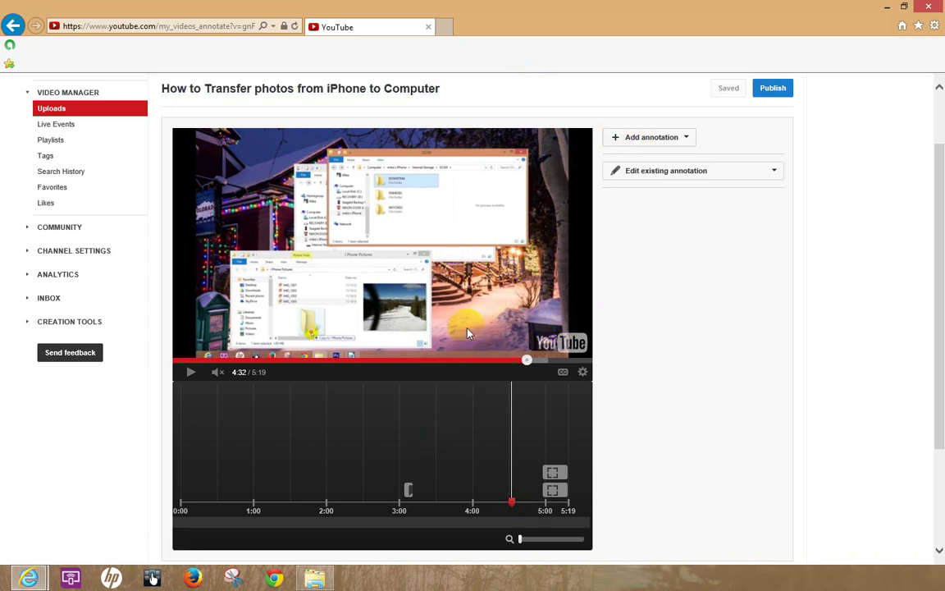
left_click(685, 139)
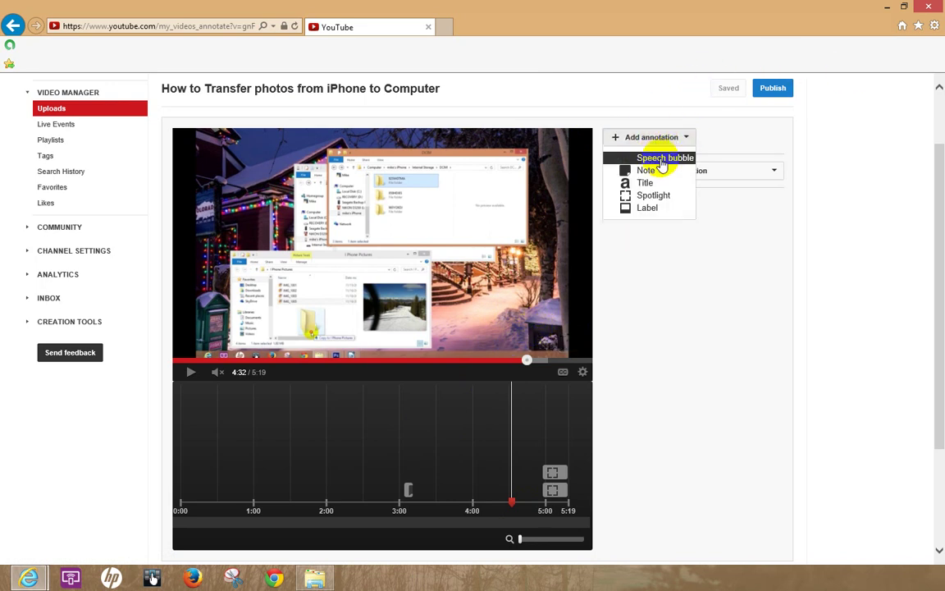
left_click(645, 172)
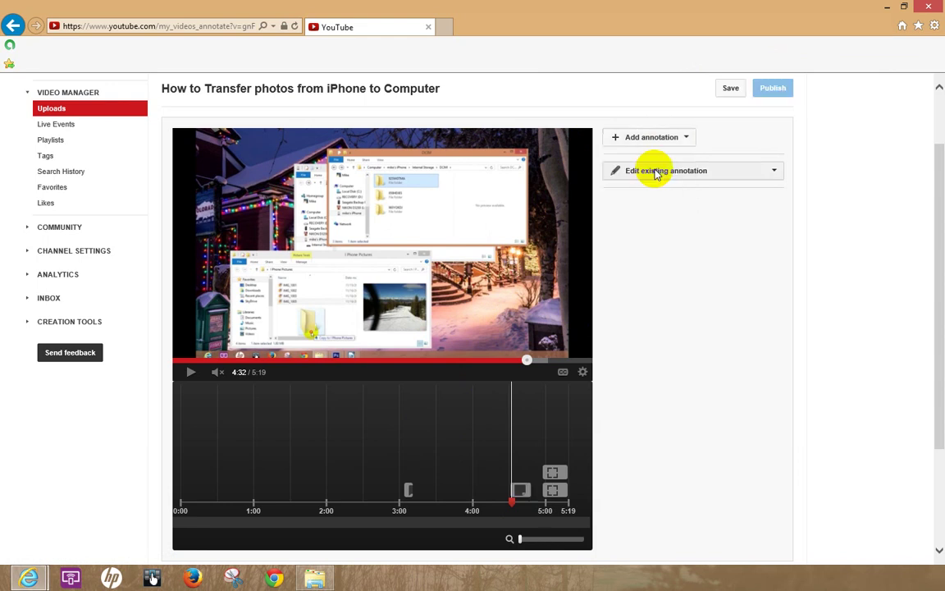
left_click(660, 236)
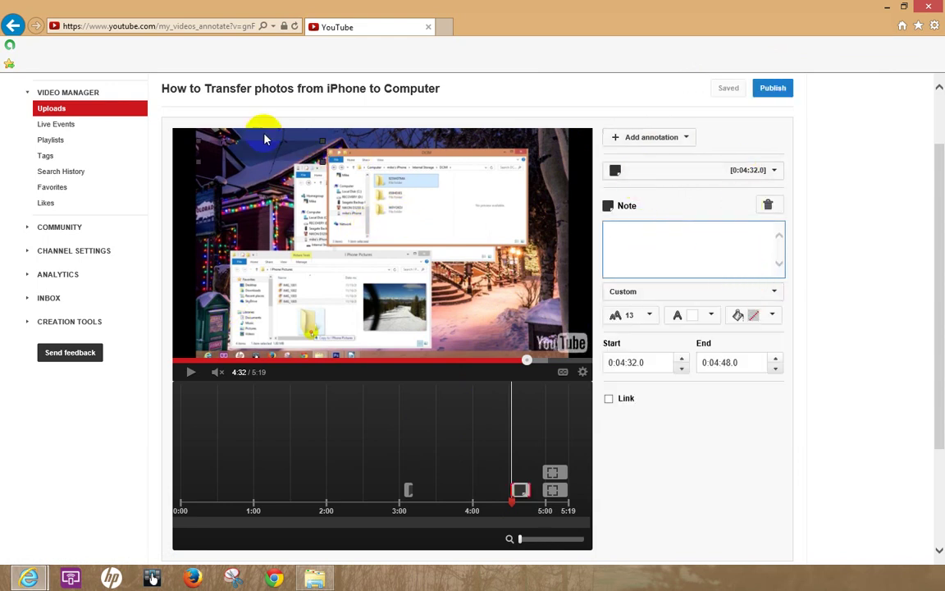
mouse_move(261, 153)
left_mouse_down()
mouse_move(483, 333)
mouse_move(472, 326)
mouse_move(450, 336)
left_mouse_up()
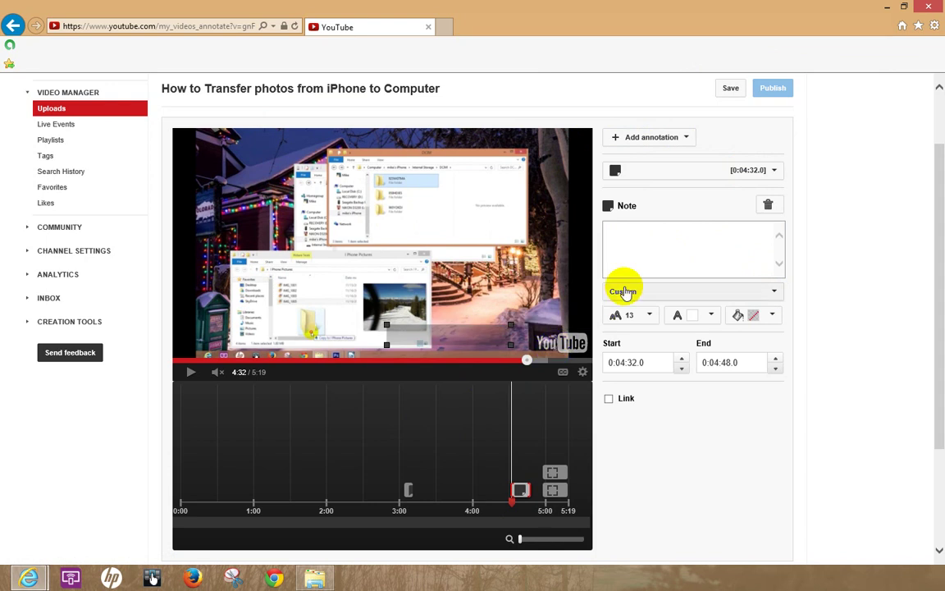
Enter "Click to Subscribe" as the note's text and make its box slightly taller.
left_click(645, 228)
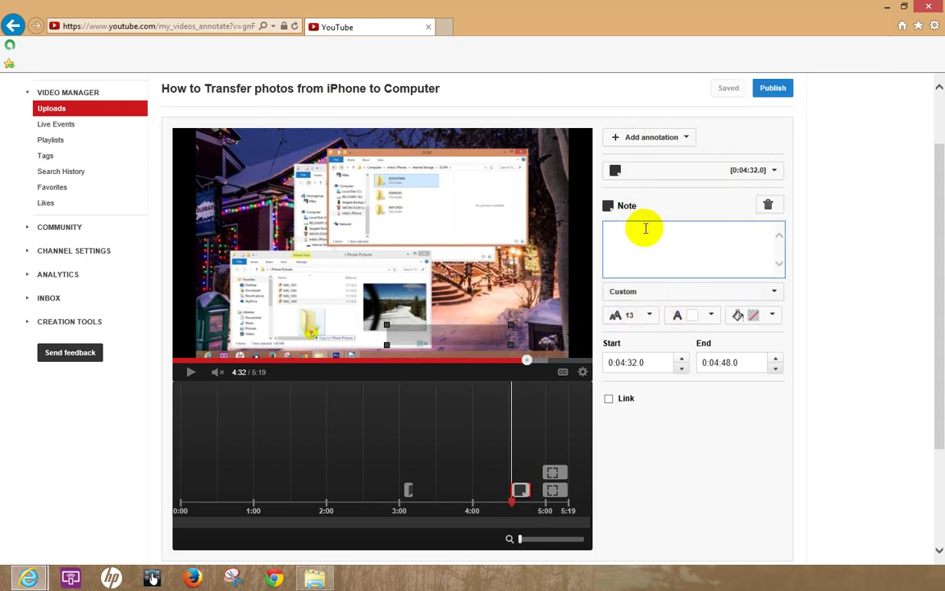
type("f")
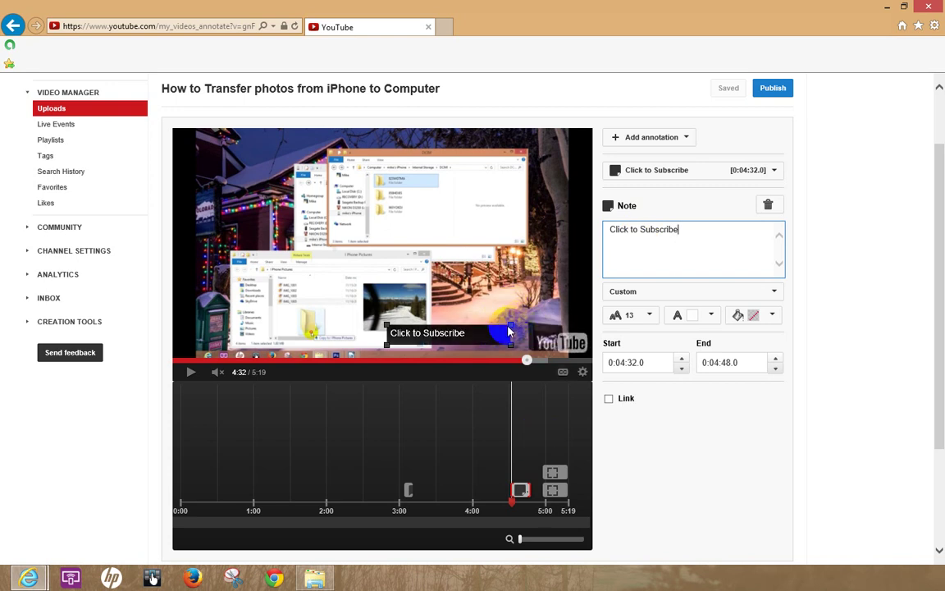
left_click_drag(511, 326, 511, 320)
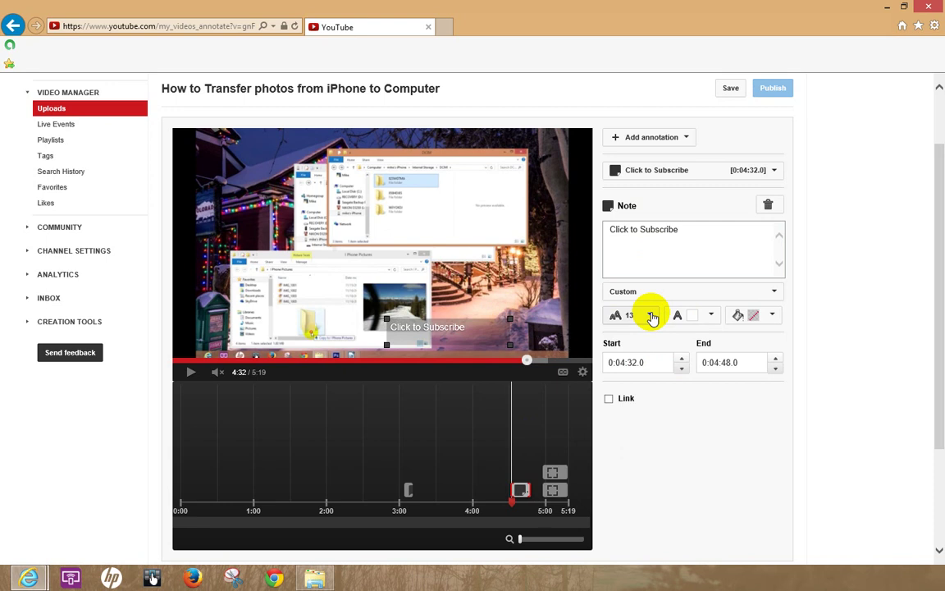
Format the note with the Impact style, font size 28, black text and a yellow background.
left_click(767, 290)
left_click(633, 331)
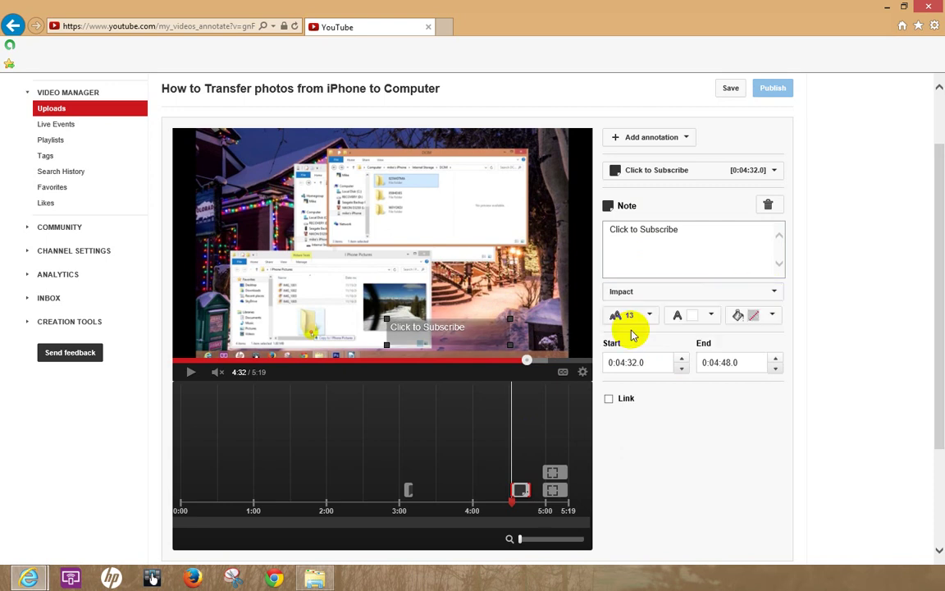
left_click(649, 316)
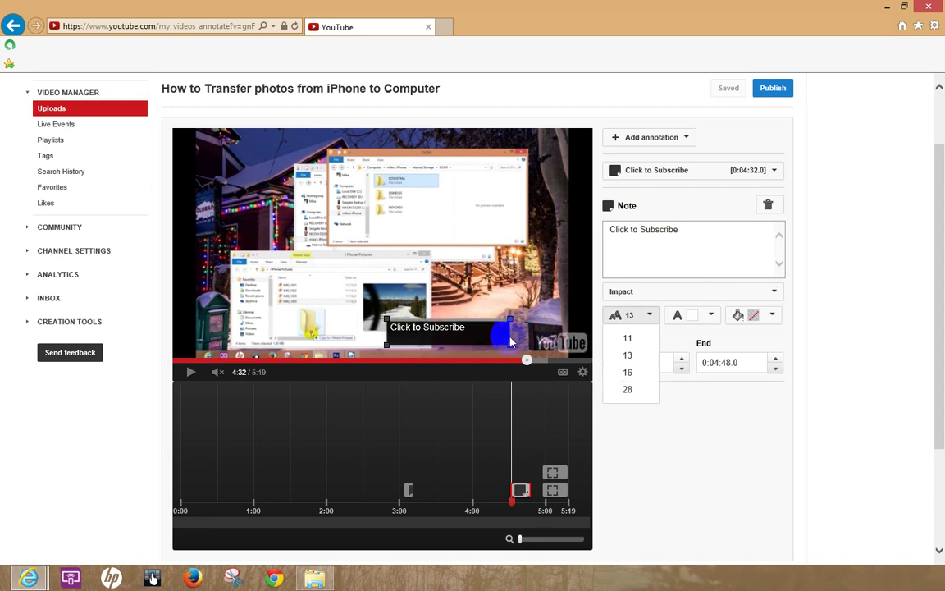
left_click(631, 389)
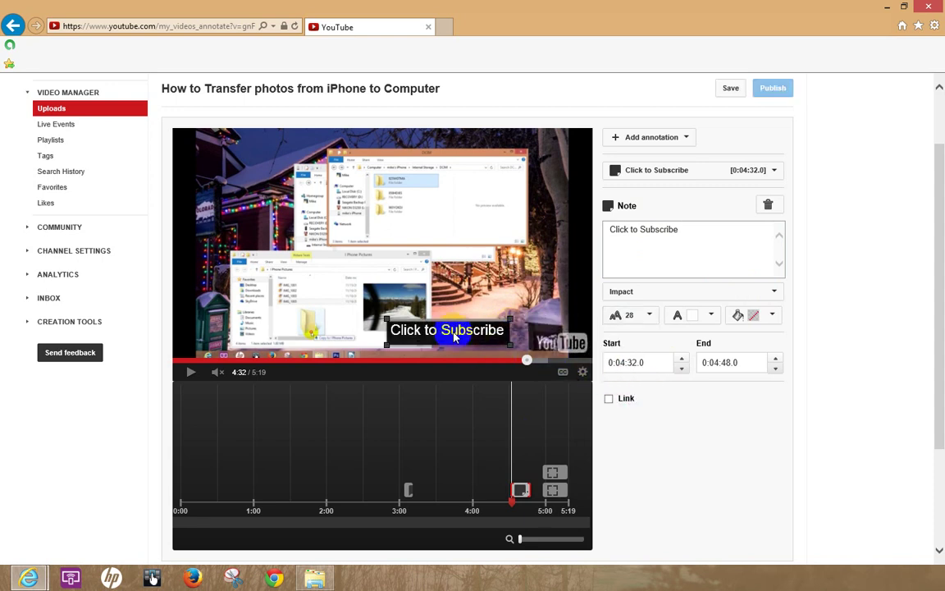
left_click(712, 315)
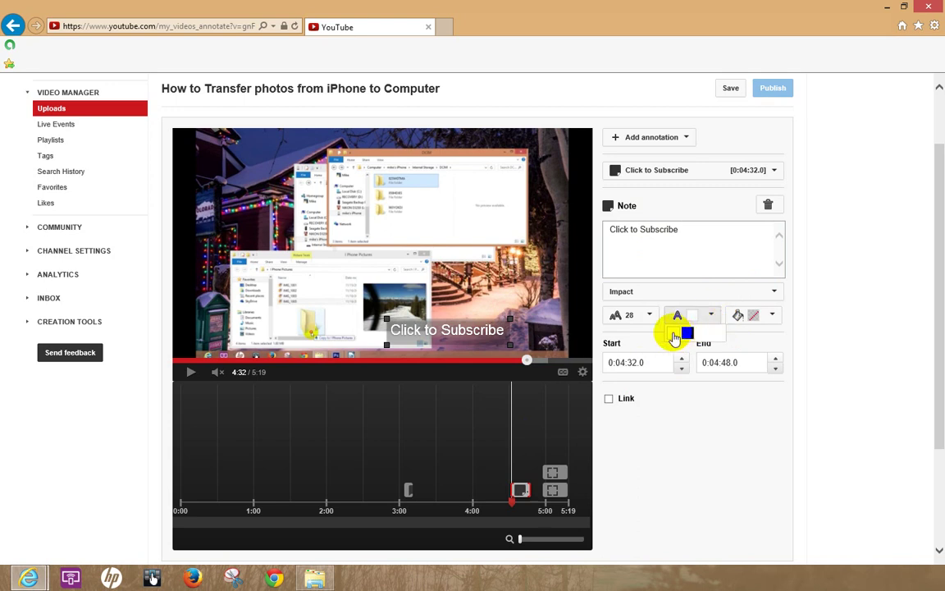
left_click(686, 333)
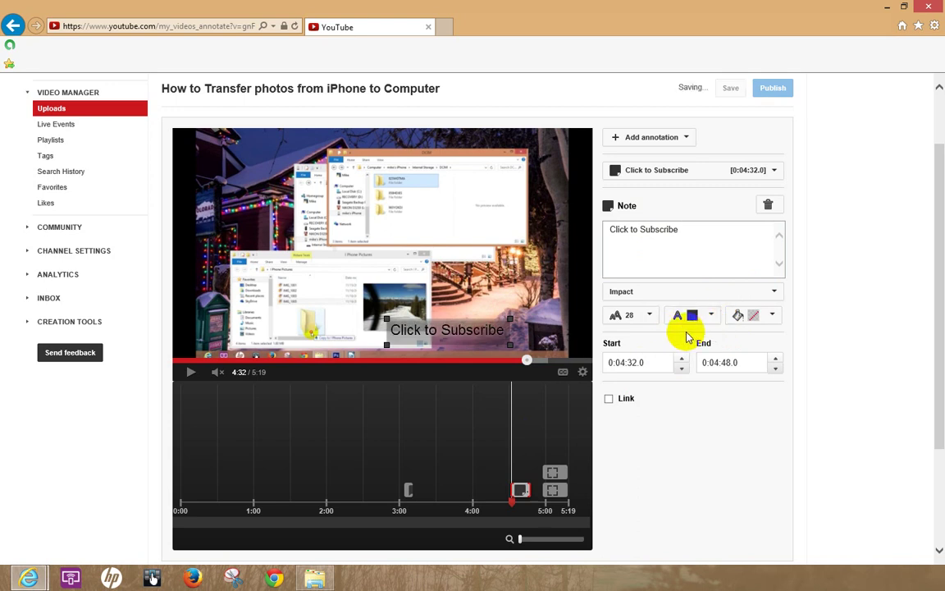
left_click(772, 318)
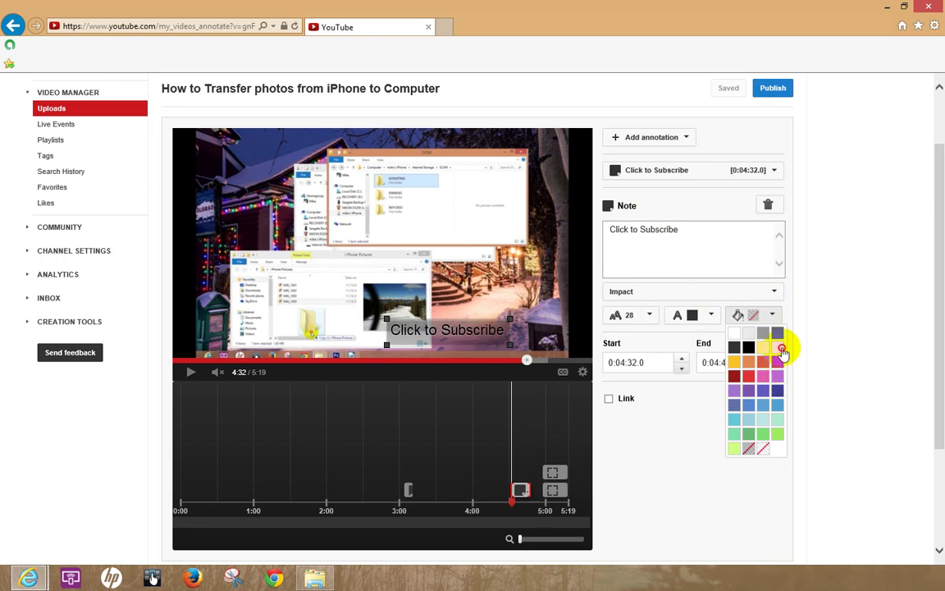
left_click(781, 351)
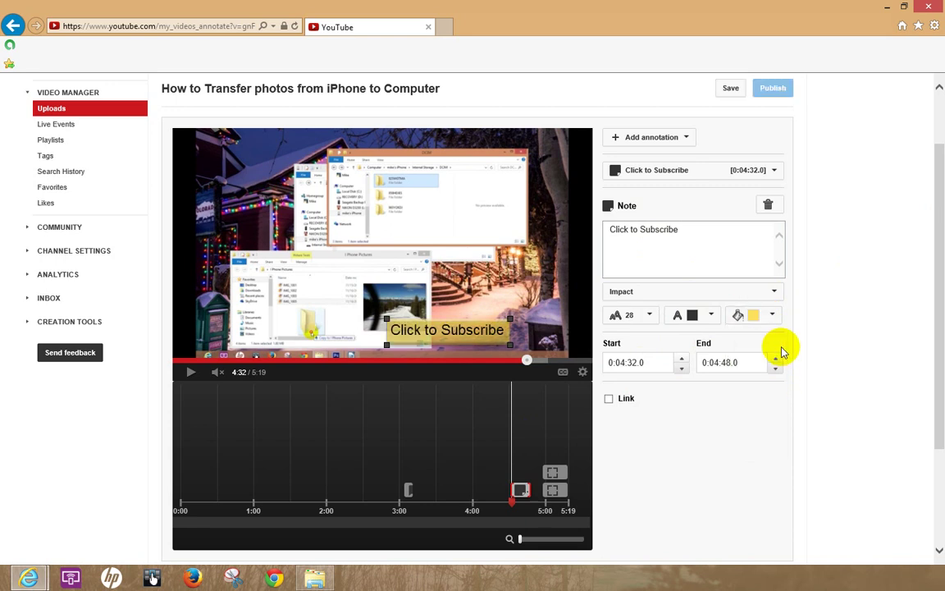
Give the "Click to Subscribe" note a Subscribe link for the YouTube user westernhowtovideos.
left_click(609, 400)
left_click(775, 398)
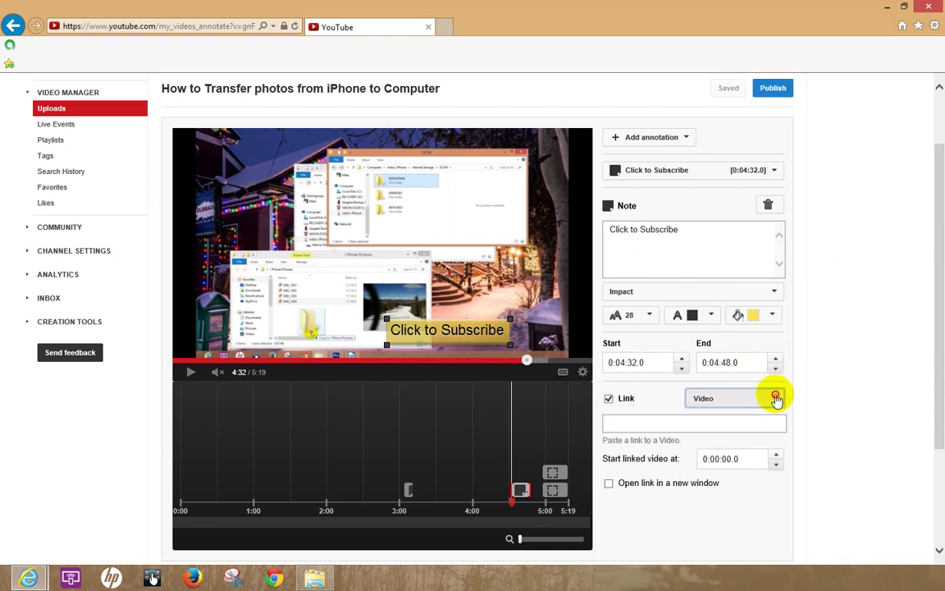
left_click(707, 490)
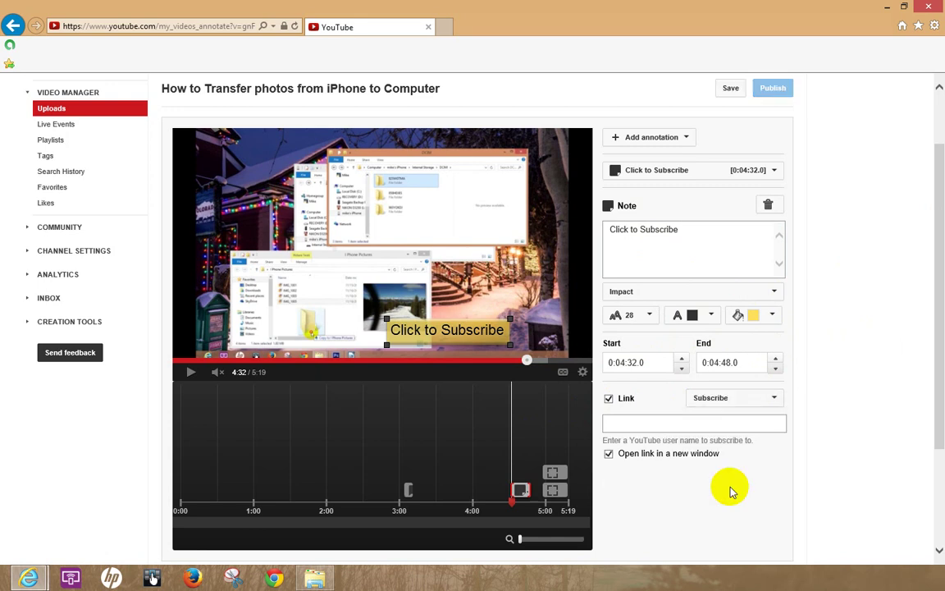
left_click(682, 421)
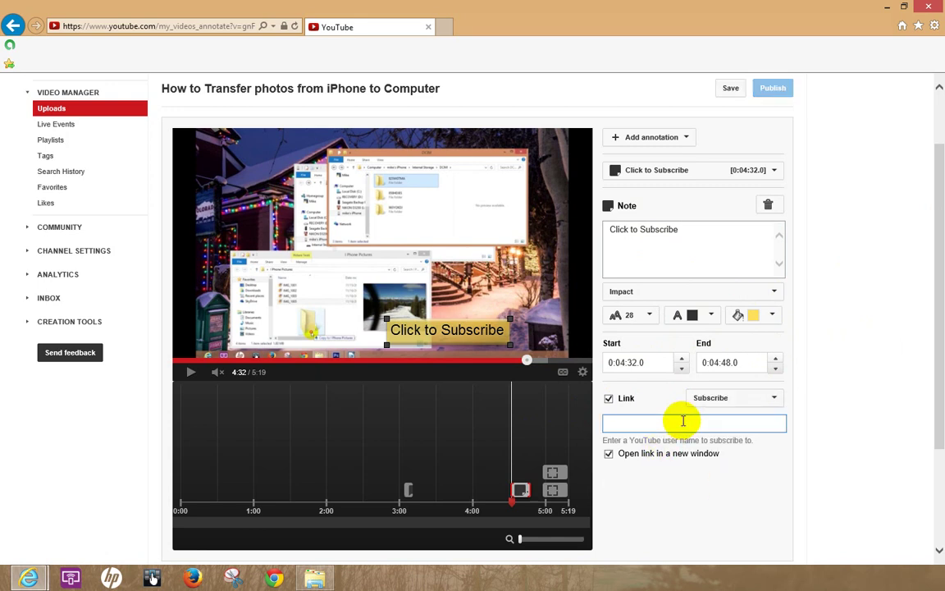
type("western")
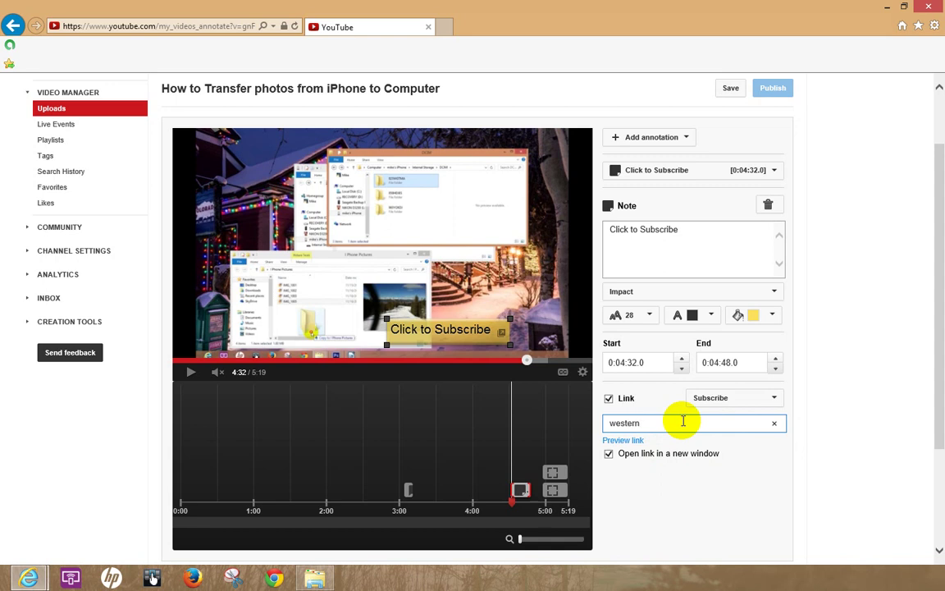
type("howtovideos")
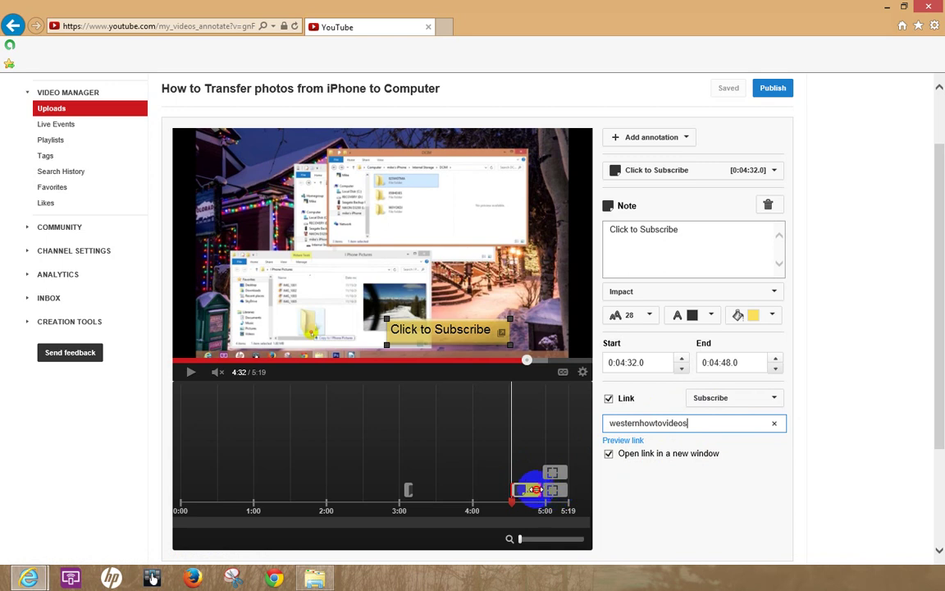
Extend the "Click to Subscribe" note's end time to 0:04:50.9 and move it to the lower right corner of the video picture.
left_click_drag(535, 490, 535, 490)
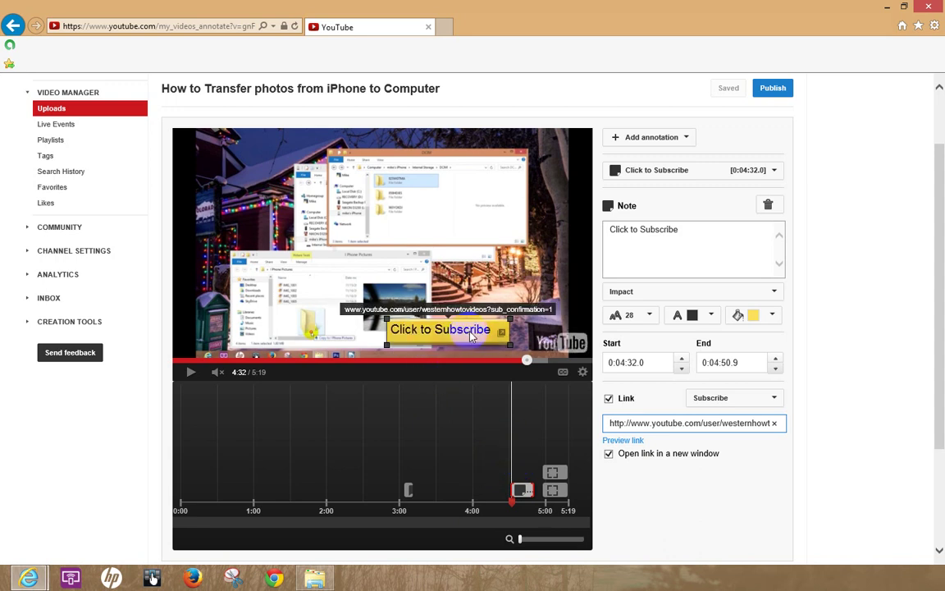
mouse_move(469, 338)
left_mouse_down()
mouse_move(521, 339)
mouse_move(295, 346)
mouse_move(232, 336)
mouse_move(220, 155)
mouse_move(365, 133)
mouse_move(543, 132)
mouse_move(561, 187)
mouse_move(548, 321)
mouse_move(426, 304)
mouse_move(393, 233)
mouse_move(422, 249)
mouse_move(410, 230)
mouse_move(426, 251)
mouse_move(419, 246)
mouse_move(427, 276)
left_mouse_up()
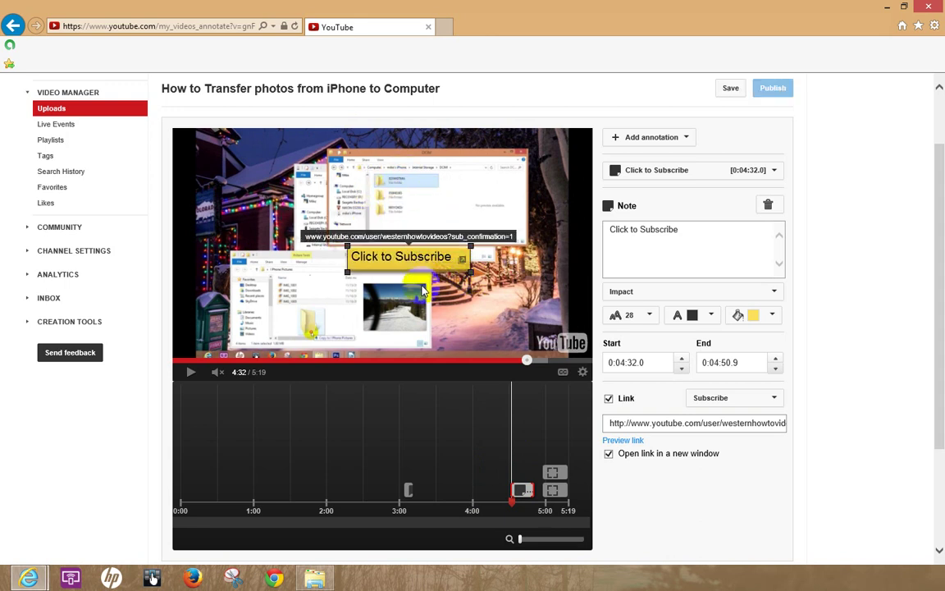
mouse_move(419, 269)
left_mouse_down()
mouse_move(476, 343)
mouse_move(504, 339)
left_mouse_up()
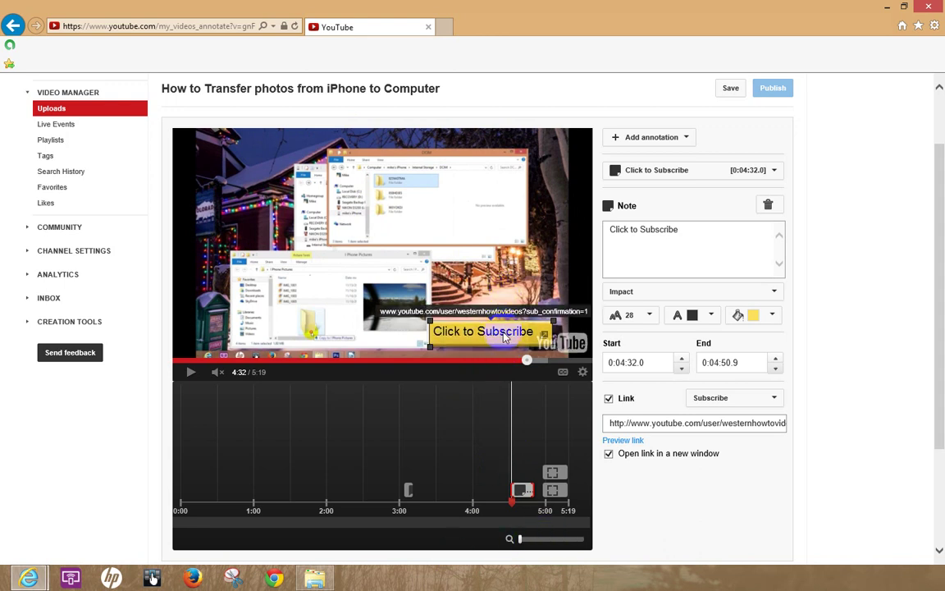
Delete the "Click to Subscribe" note and publish the video's remaining annotations.
left_click(522, 489)
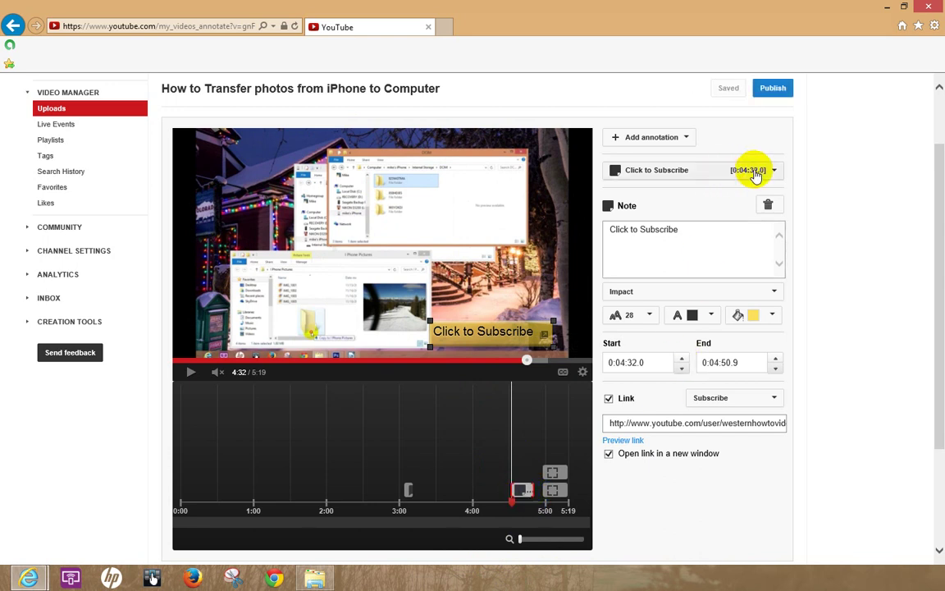
left_click(764, 205)
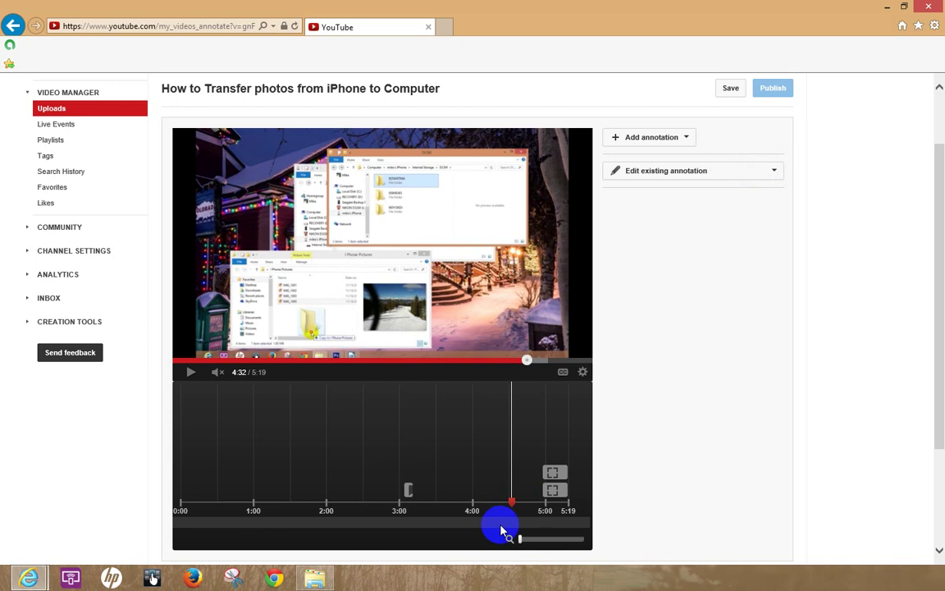
mouse_move(513, 501)
left_mouse_down()
mouse_move(410, 502)
mouse_move(544, 502)
left_mouse_up()
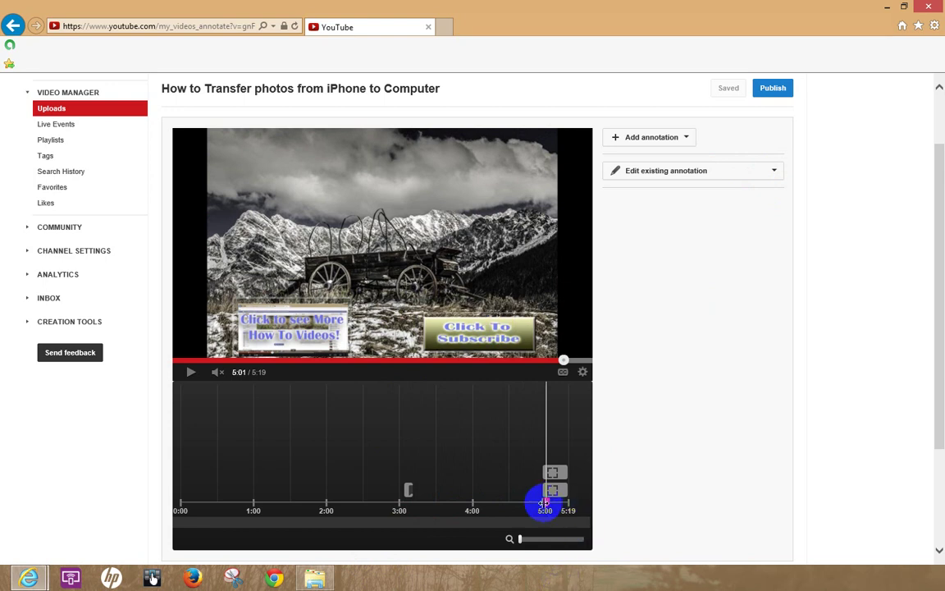
left_click_drag(549, 505, 521, 502)
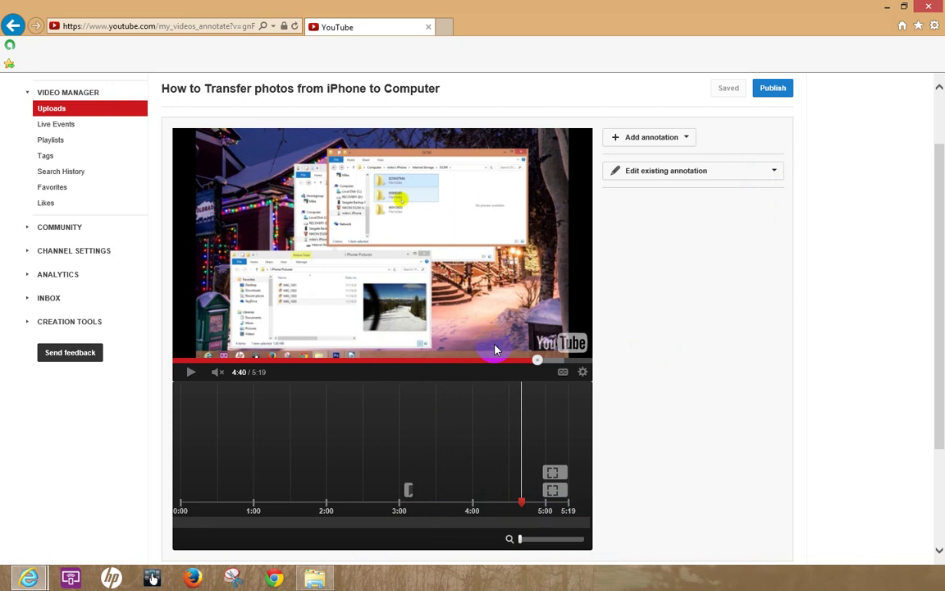
left_click(772, 90)
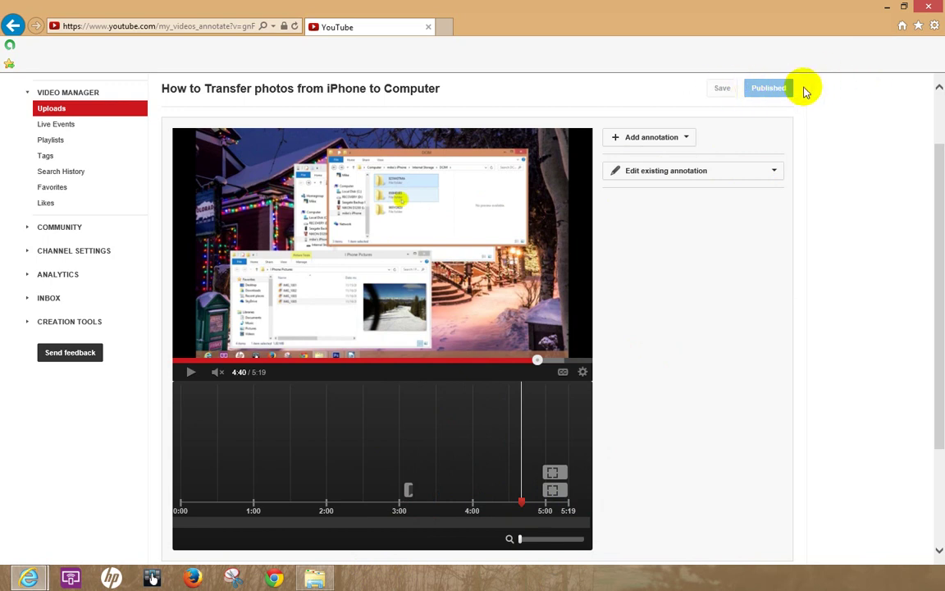
Return to the uploads list and open "How to Transfer photos from iPhone to Computer" for playback.
scroll(935, 221, "up", 2)
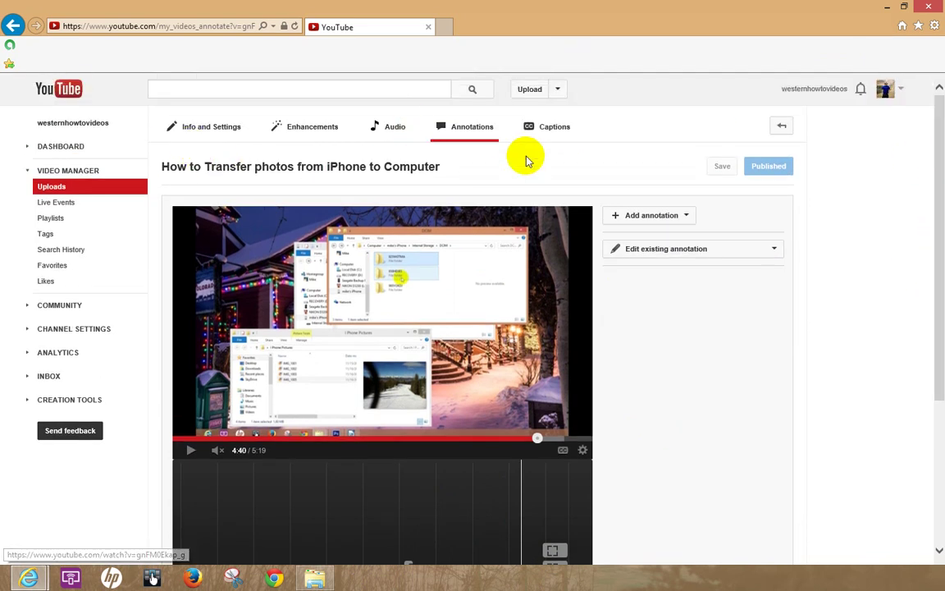
left_click(559, 92)
left_click(535, 136)
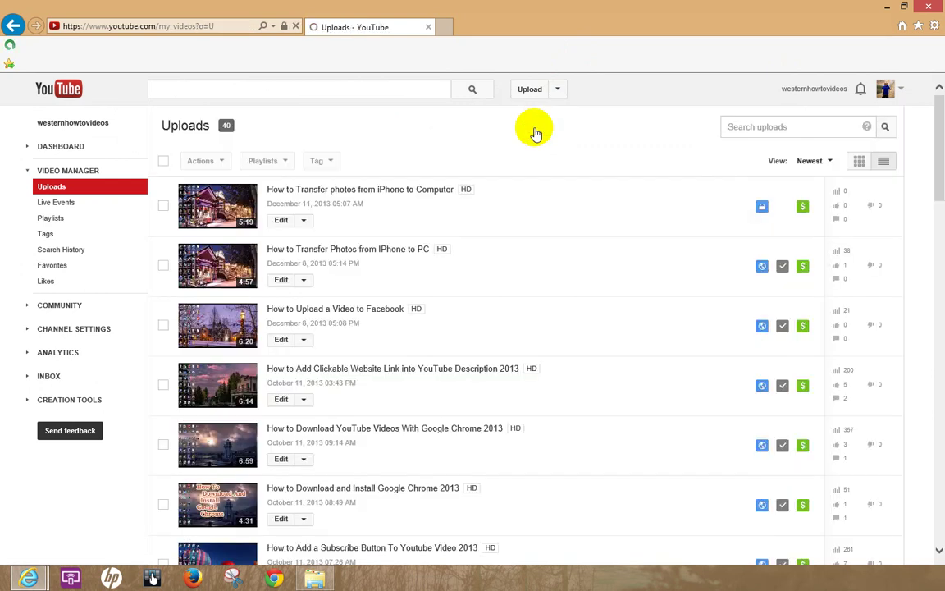
left_click(418, 194)
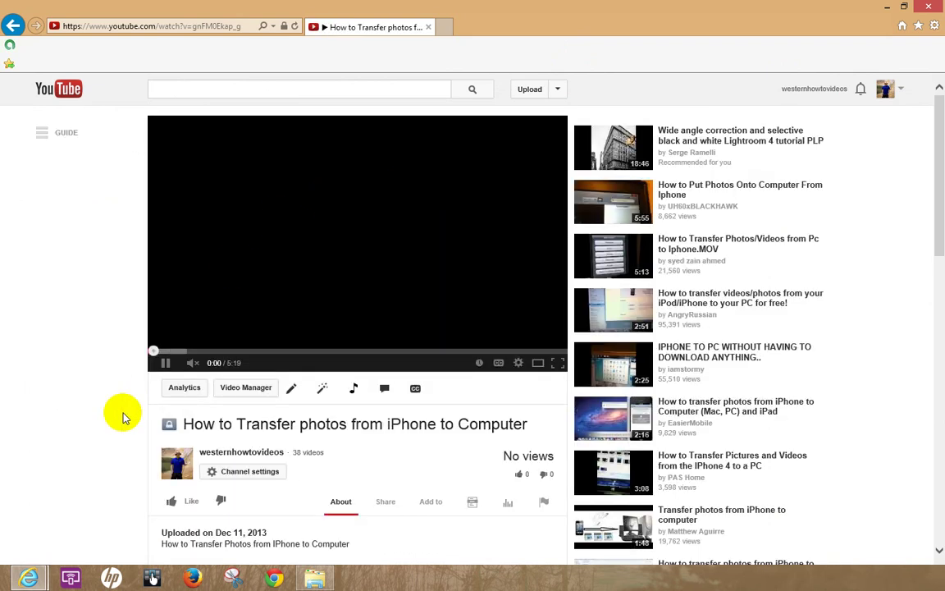
Play the video's end screen without the ad overlay, and test the "Click to see More How To Videos!" spotlight link, closing the page it opens.
left_click(543, 351)
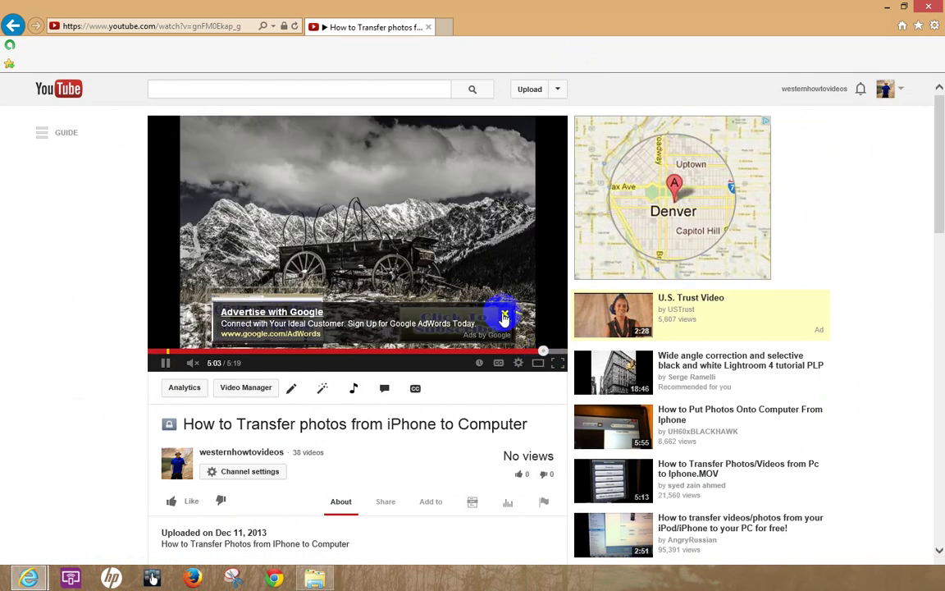
left_click(504, 315)
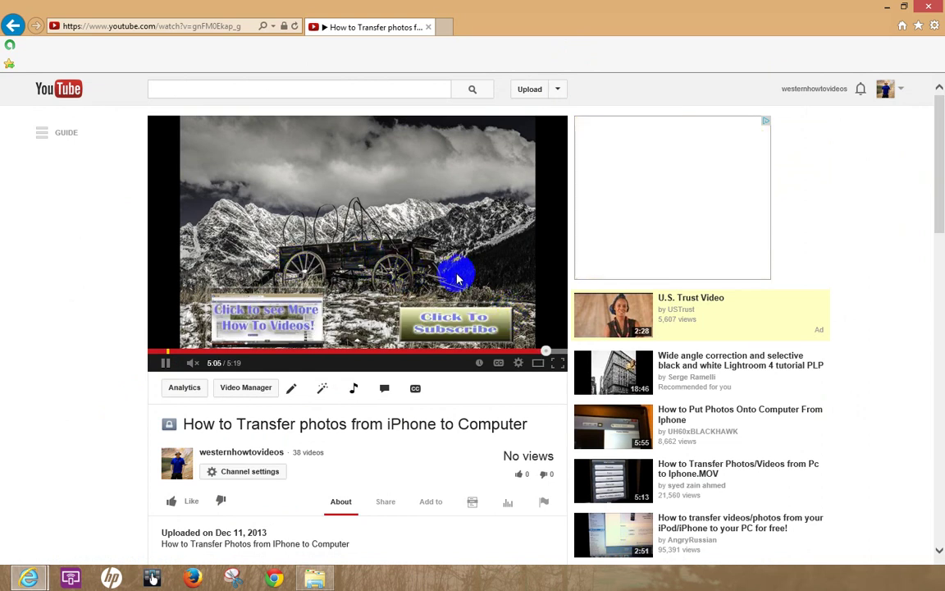
left_click(530, 353)
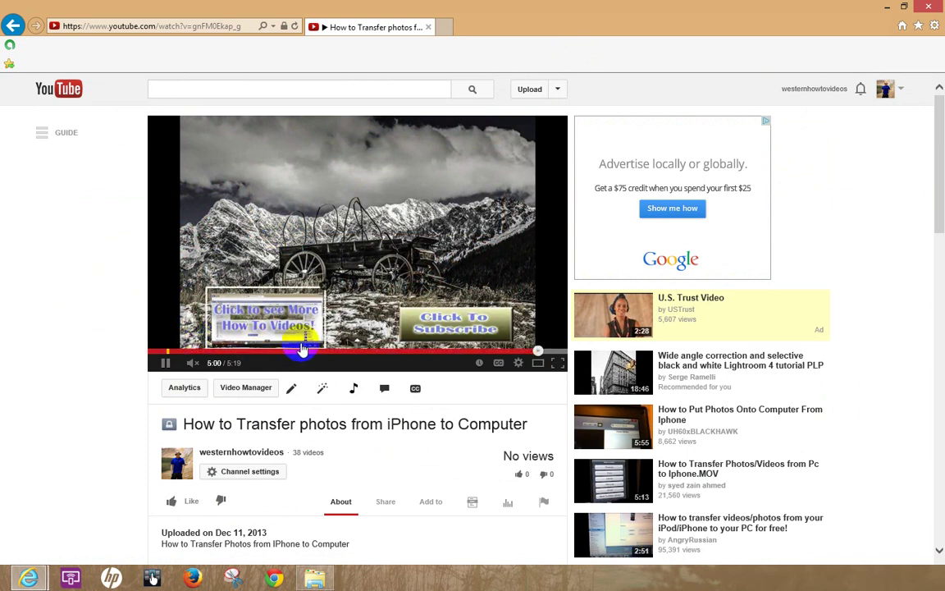
left_click(271, 308)
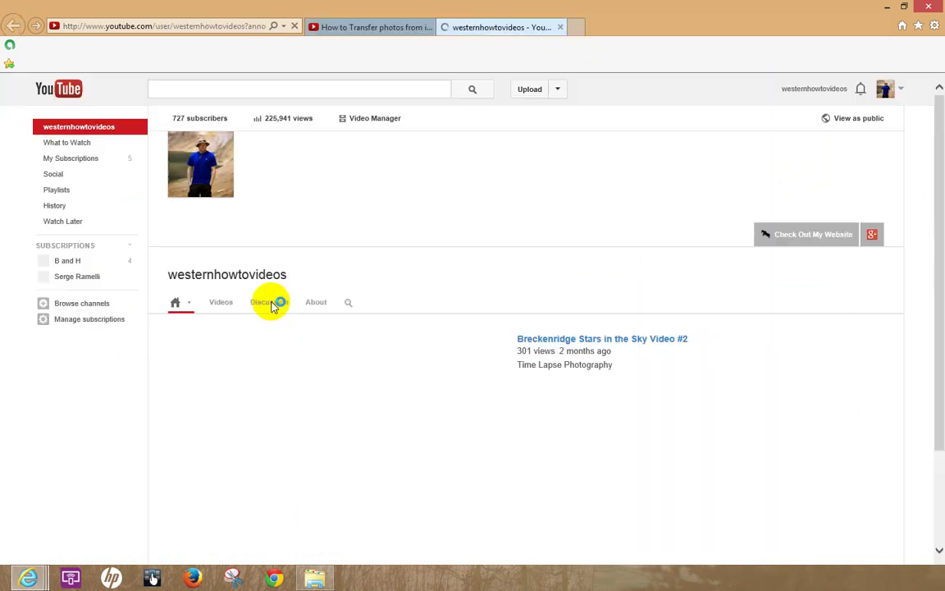
scroll(728, 320, "down", 3)
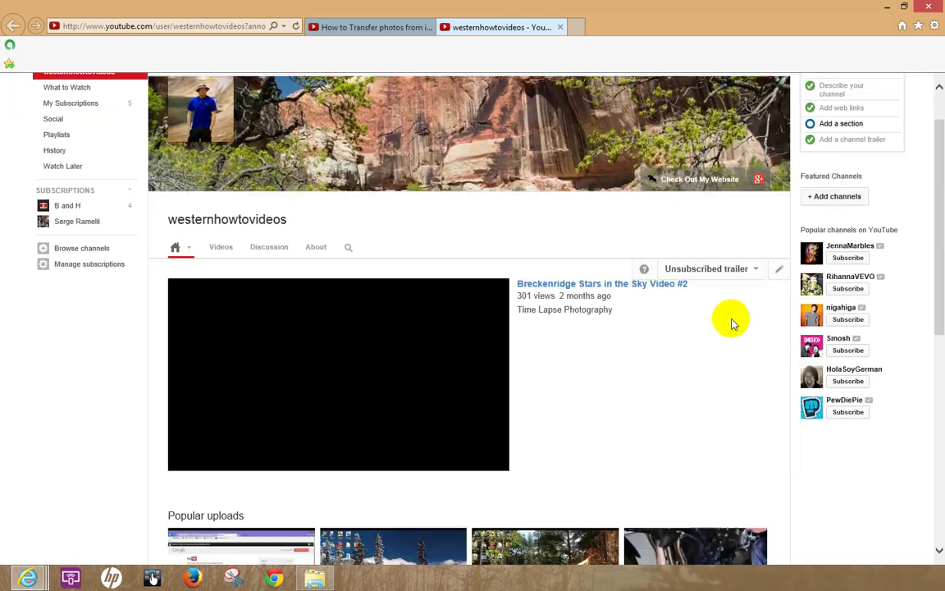
scroll(731, 323, "up", 3)
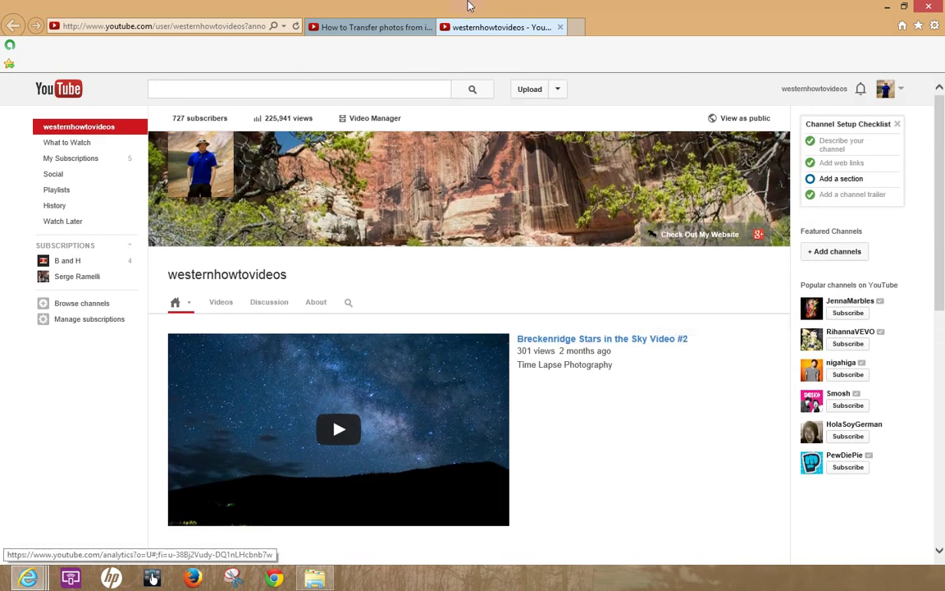
left_click(560, 28)
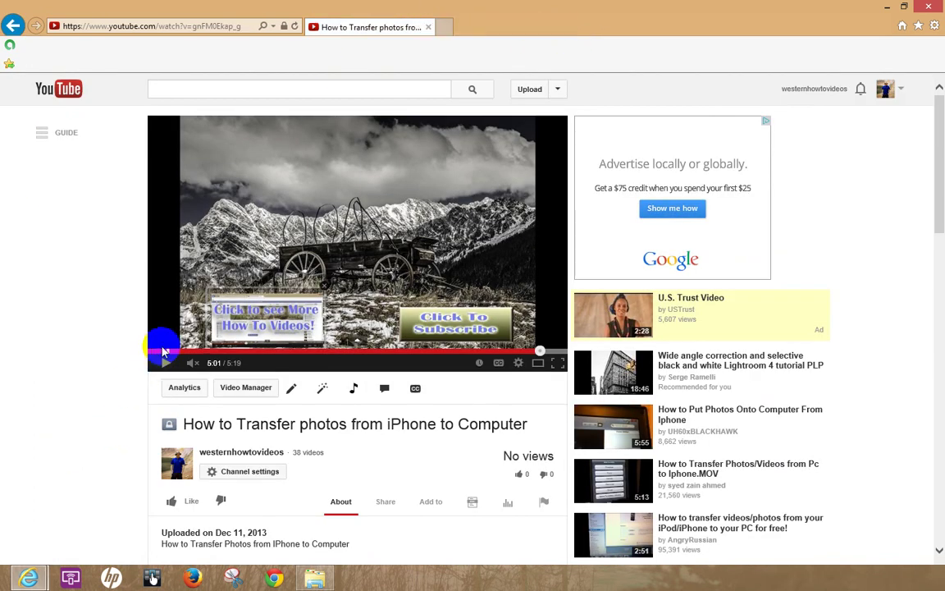
Test the "Click To Subscribe" spotlight link, close the page it opens, and pause the video.
left_click(475, 322)
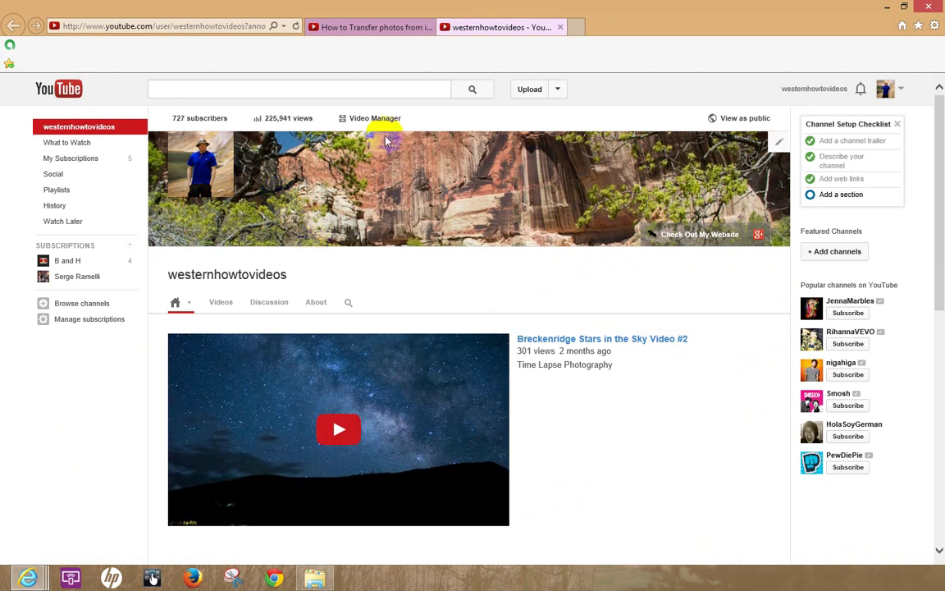
left_click(560, 27)
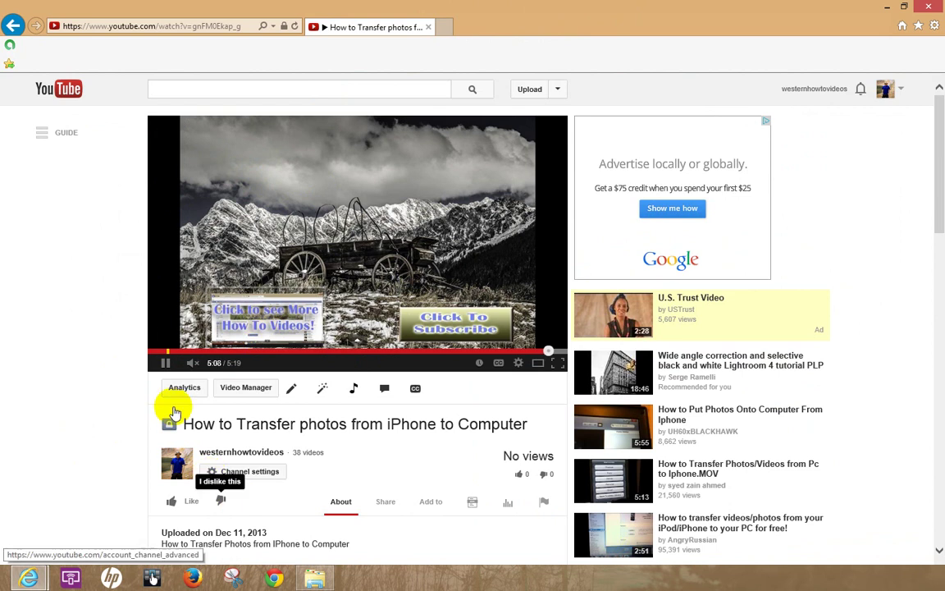
left_click(163, 361)
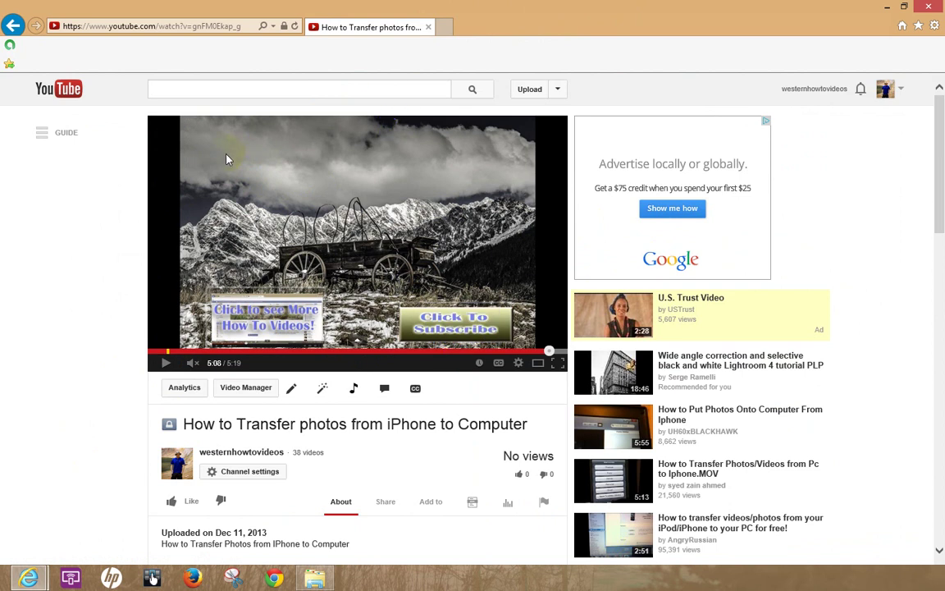
scroll(82, 322, "down", 1)
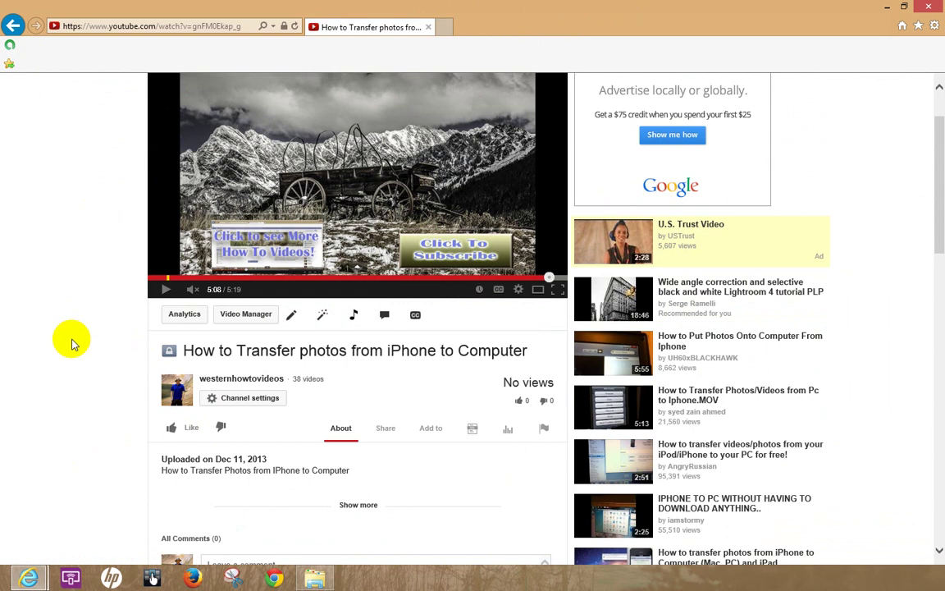
scroll(71, 342, "down", 1)
scroll(71, 336, "up", 2)
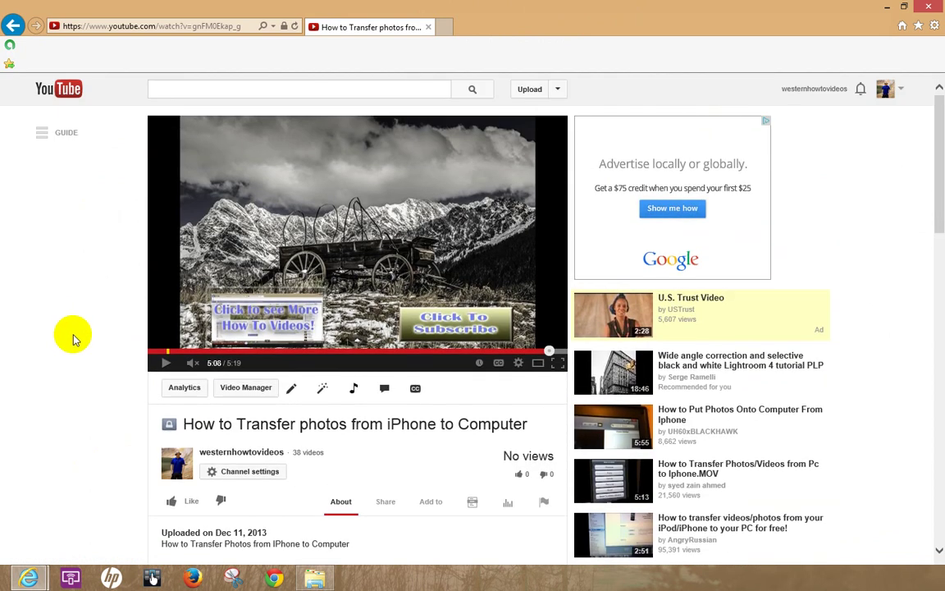